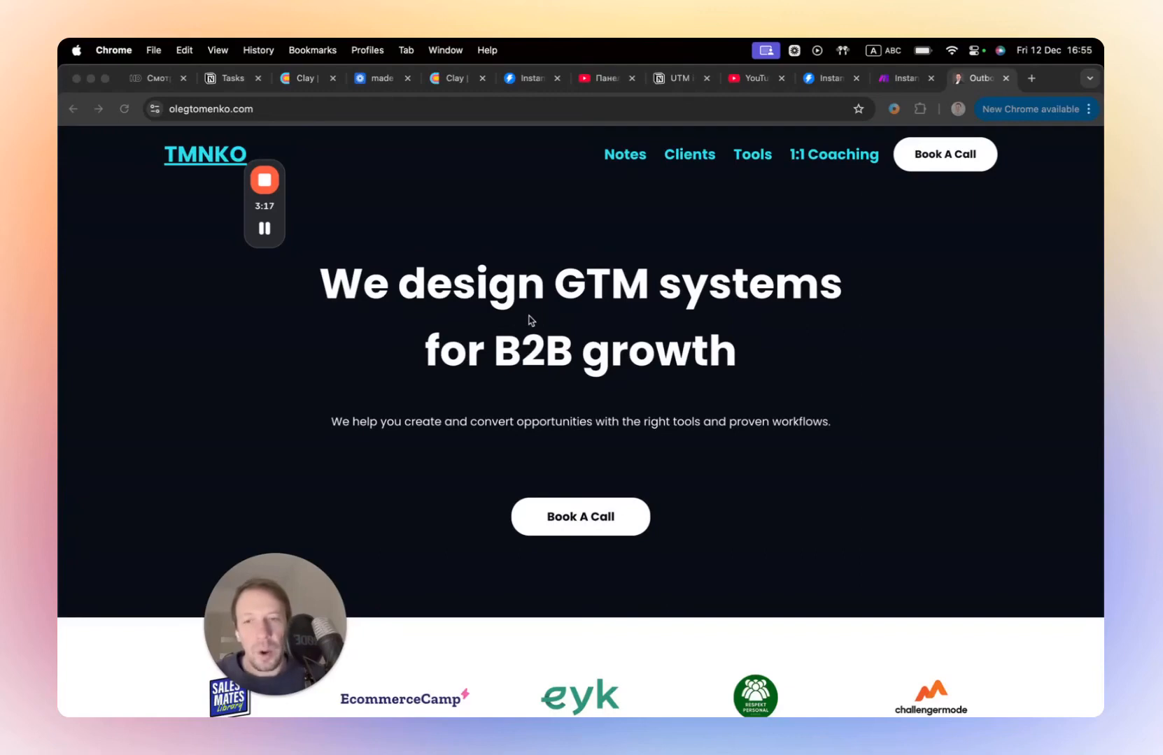
# Step: Switch to Make and go back from the Instantly → Hubspot scenario to the list of all scenarios
pyautogui.click(903, 79)
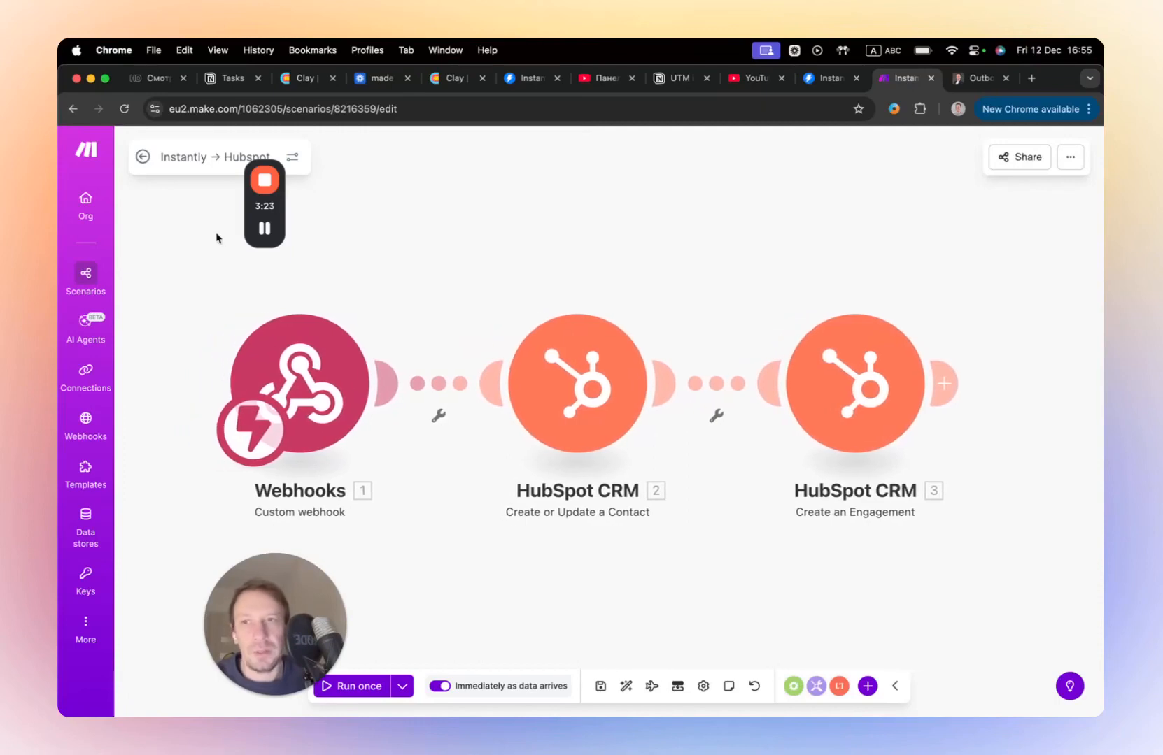
pyautogui.moveTo(385, 270); pyautogui.dragTo(401, 259)
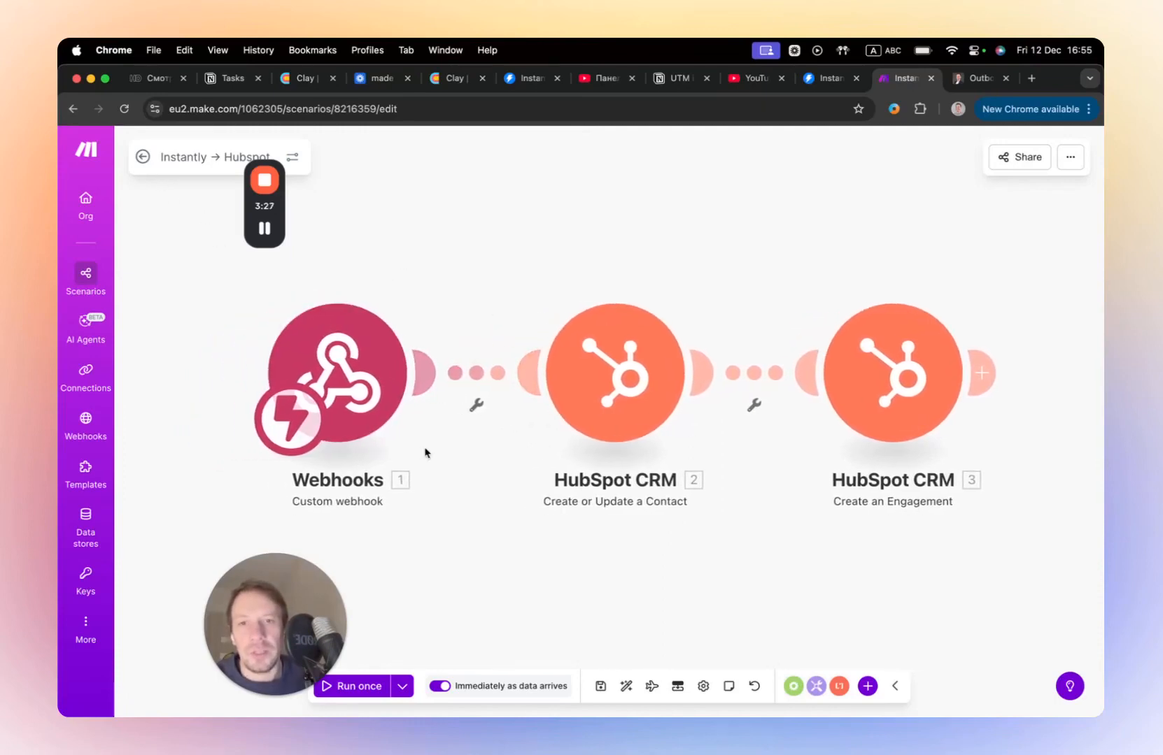
pyautogui.click(142, 156)
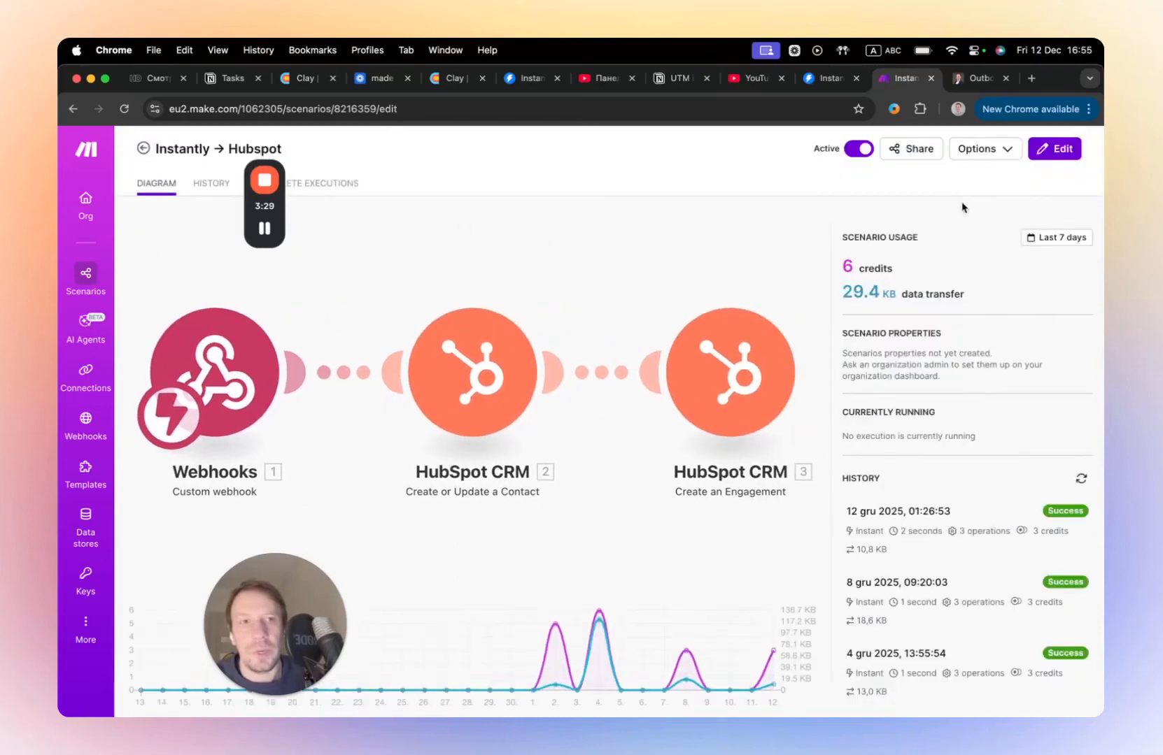
pyautogui.click(143, 149)
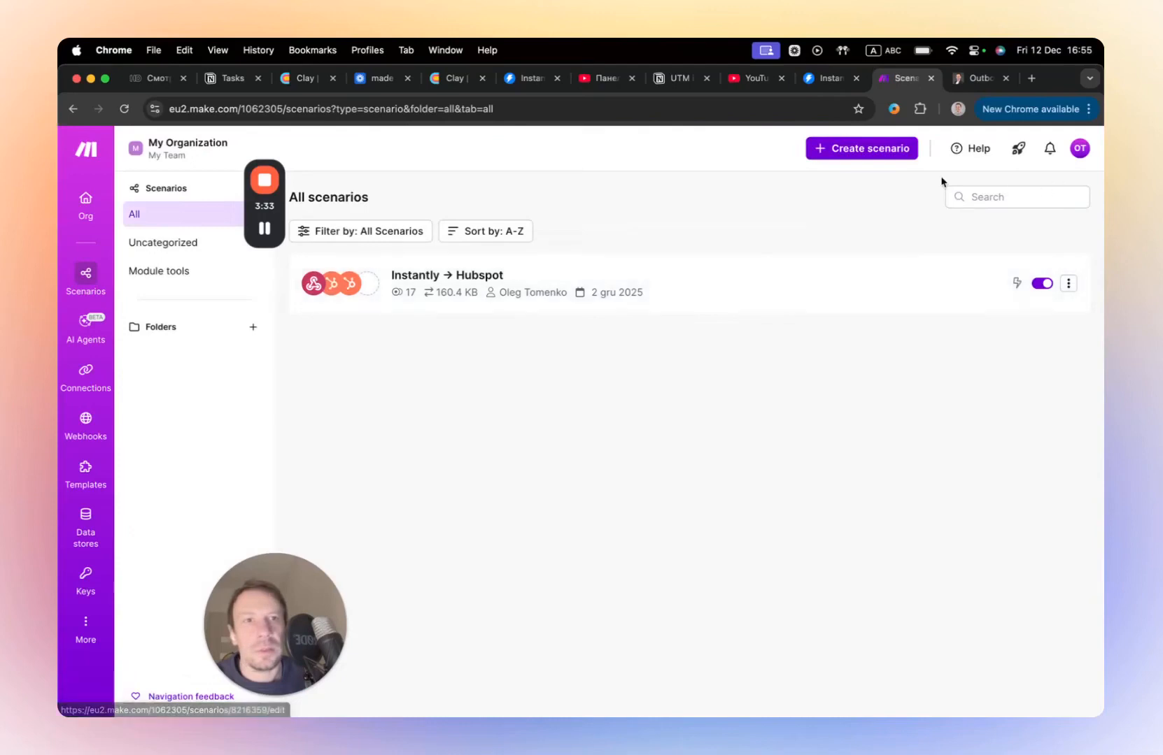
# Step: Create a new scenario from scratch with a Webhooks Custom webhook module as its trigger
pyautogui.click(876, 149)
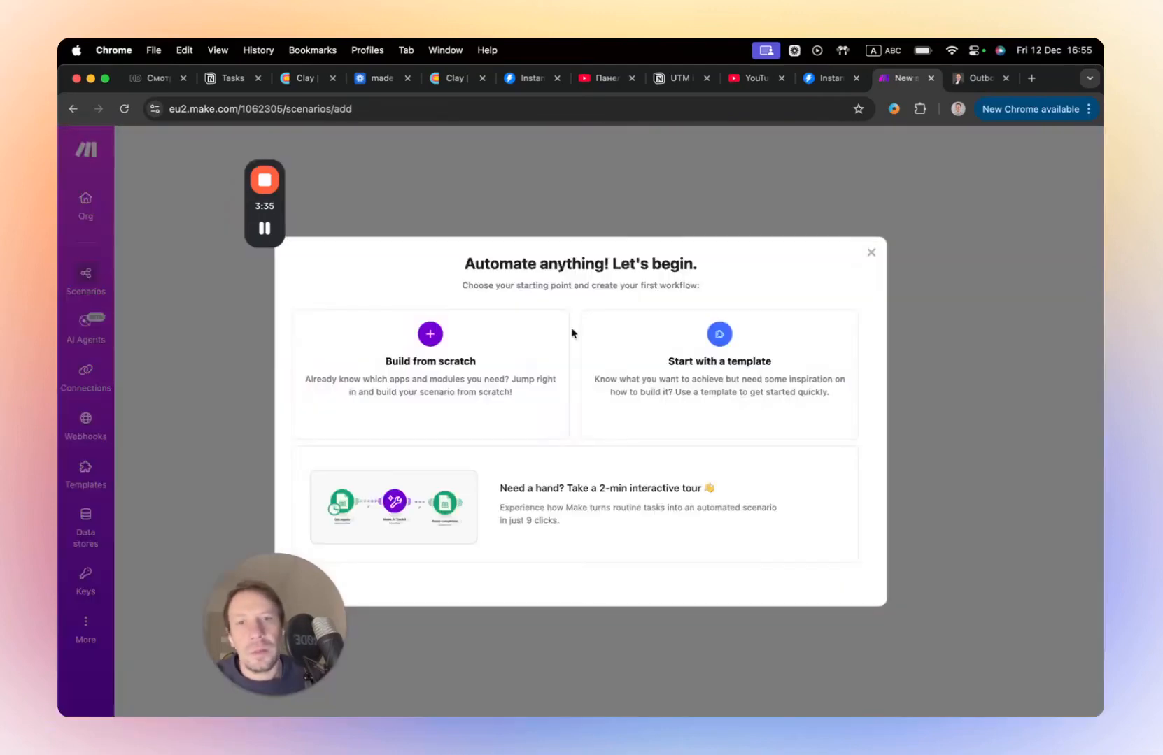
pyautogui.click(492, 368)
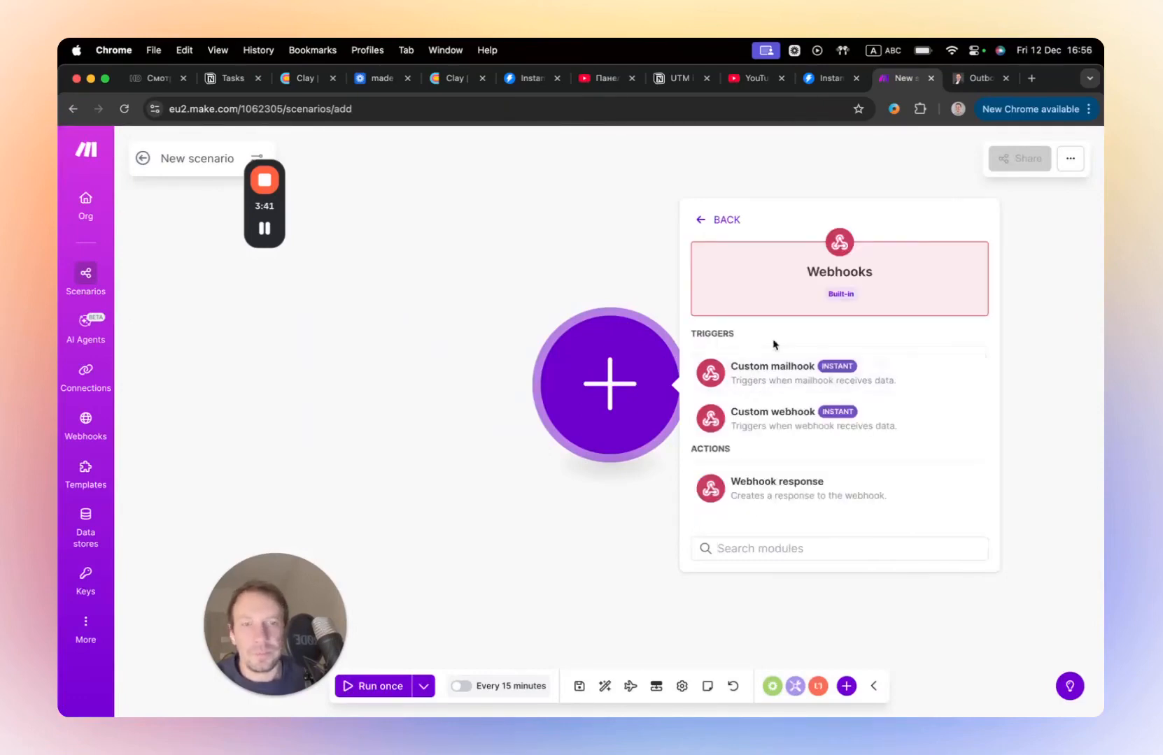
pyautogui.moveTo(627, 377); pyautogui.dragTo(547, 377)
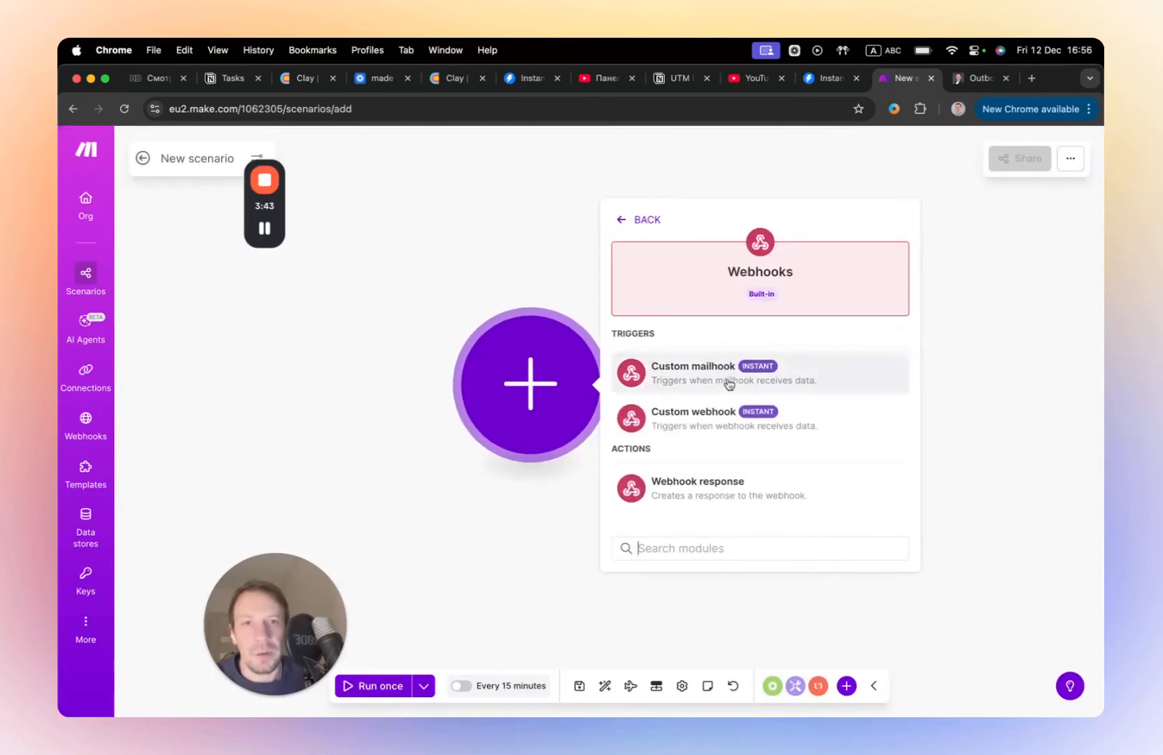
pyautogui.click(717, 417)
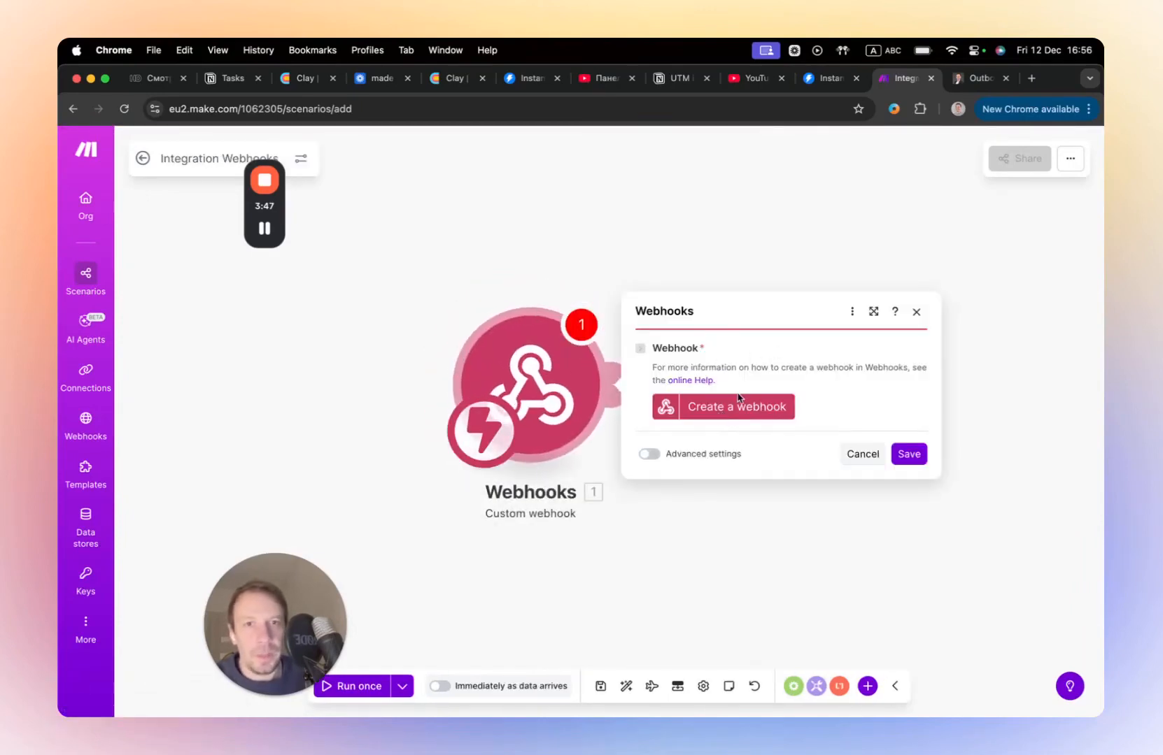
# Step: Create a webhook named "instantly webhook" for the trigger module
pyautogui.click(718, 408)
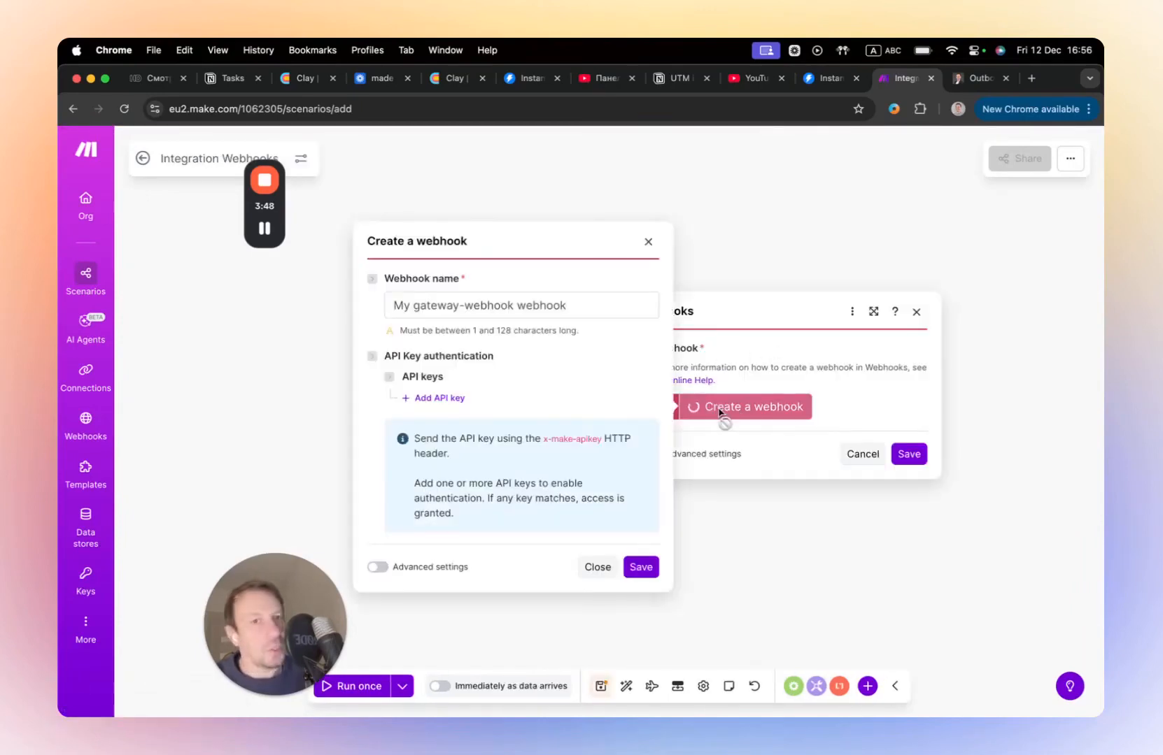
pyautogui.tripleClick(518, 303)
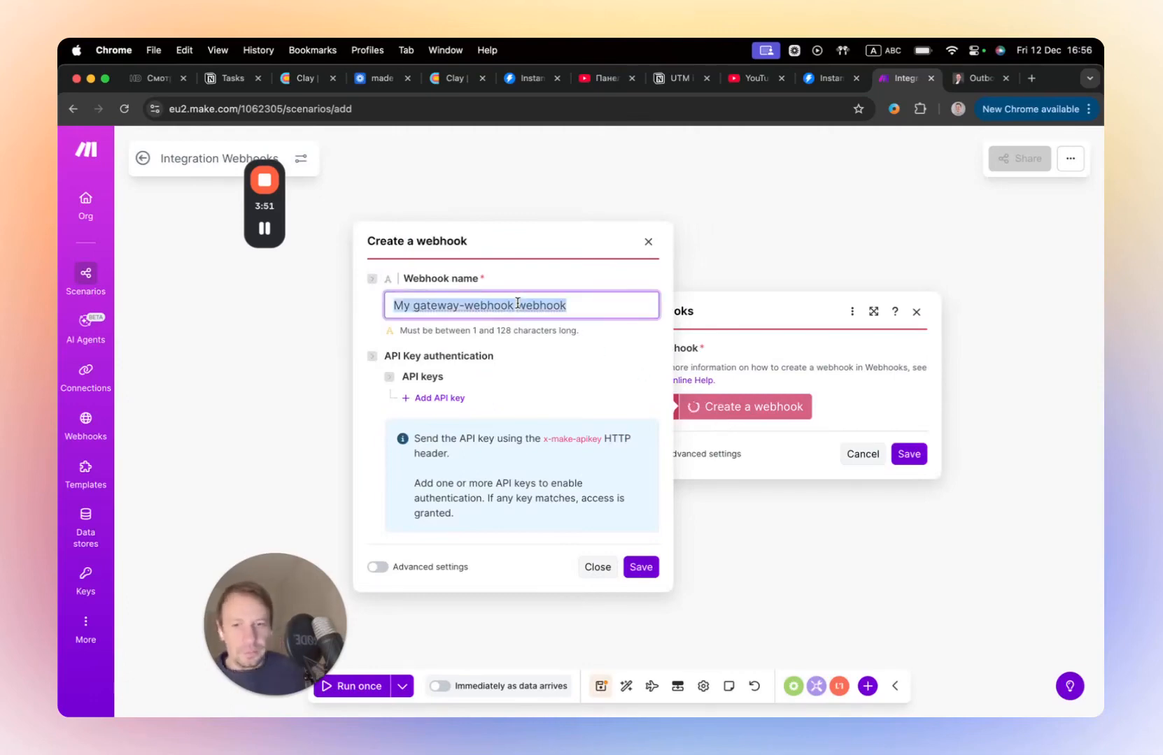
pyautogui.write('in')
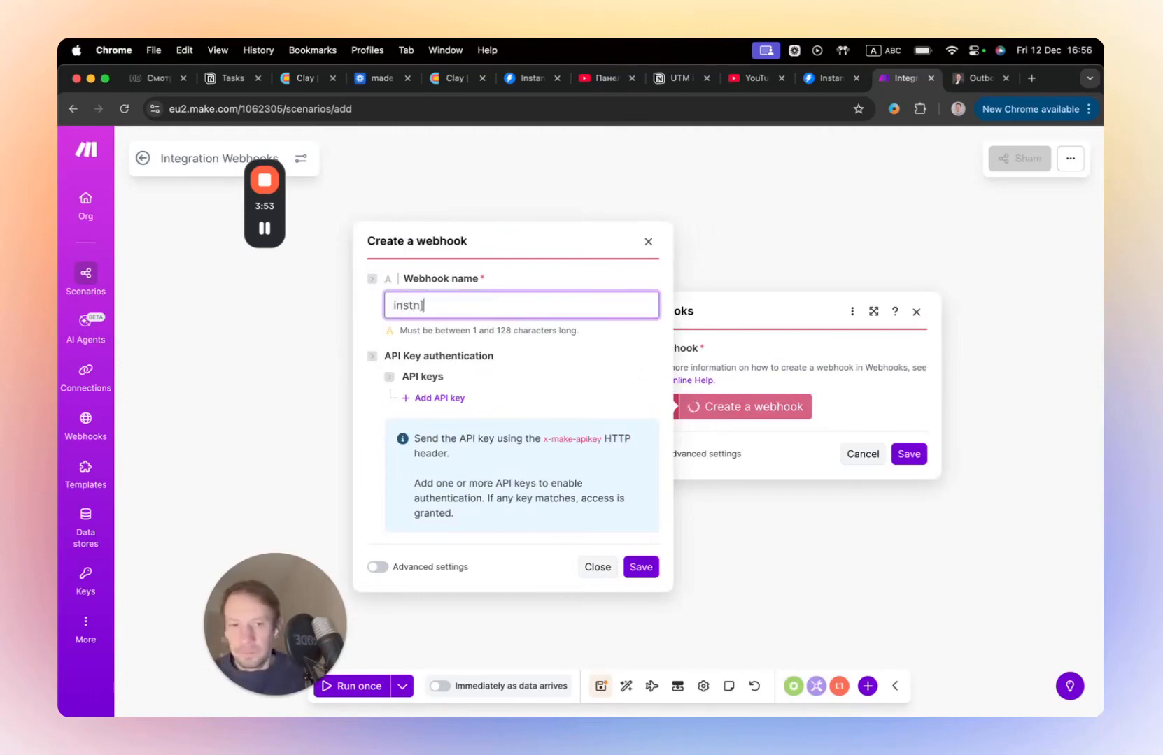
pyautogui.press('BackSpace')
pyautogui.write('antly we')
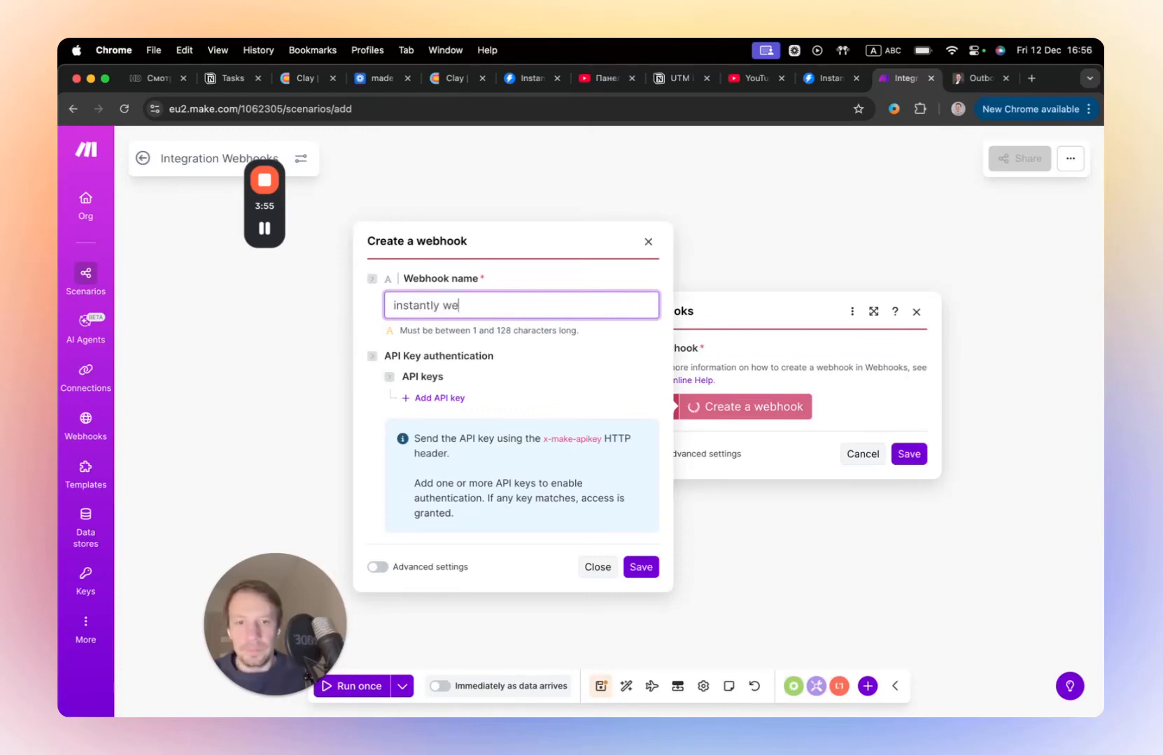
pyautogui.write('bhook')
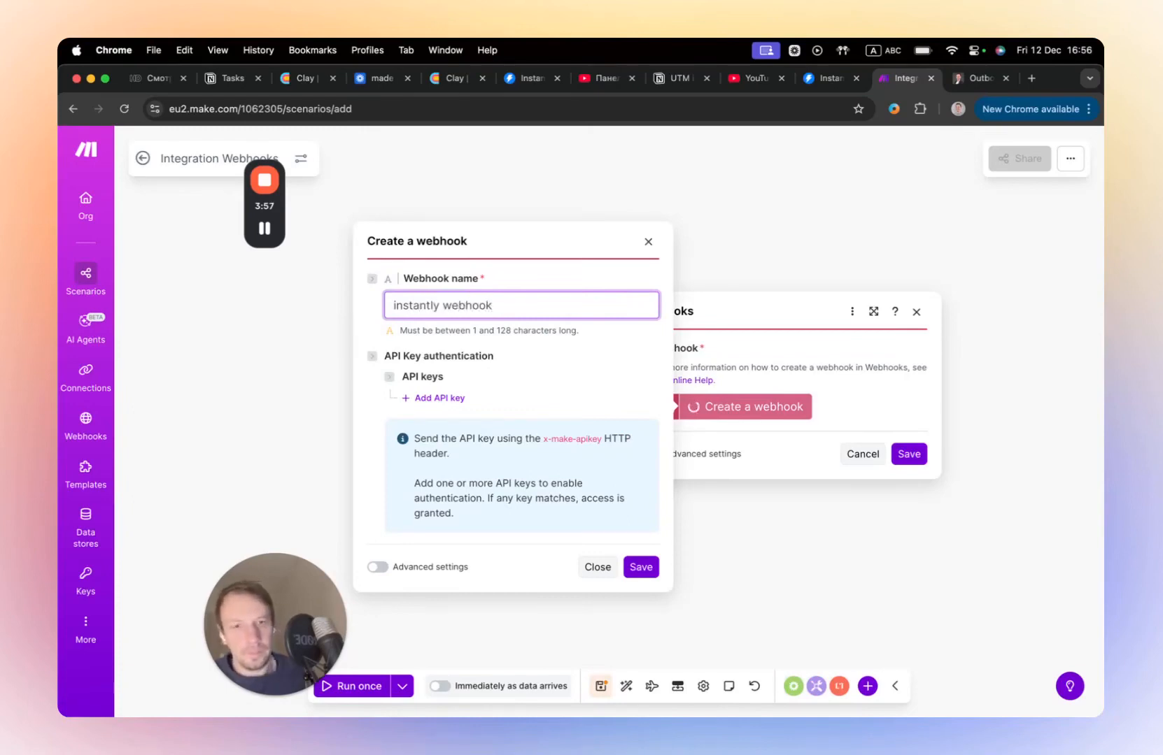
pyautogui.click(640, 566)
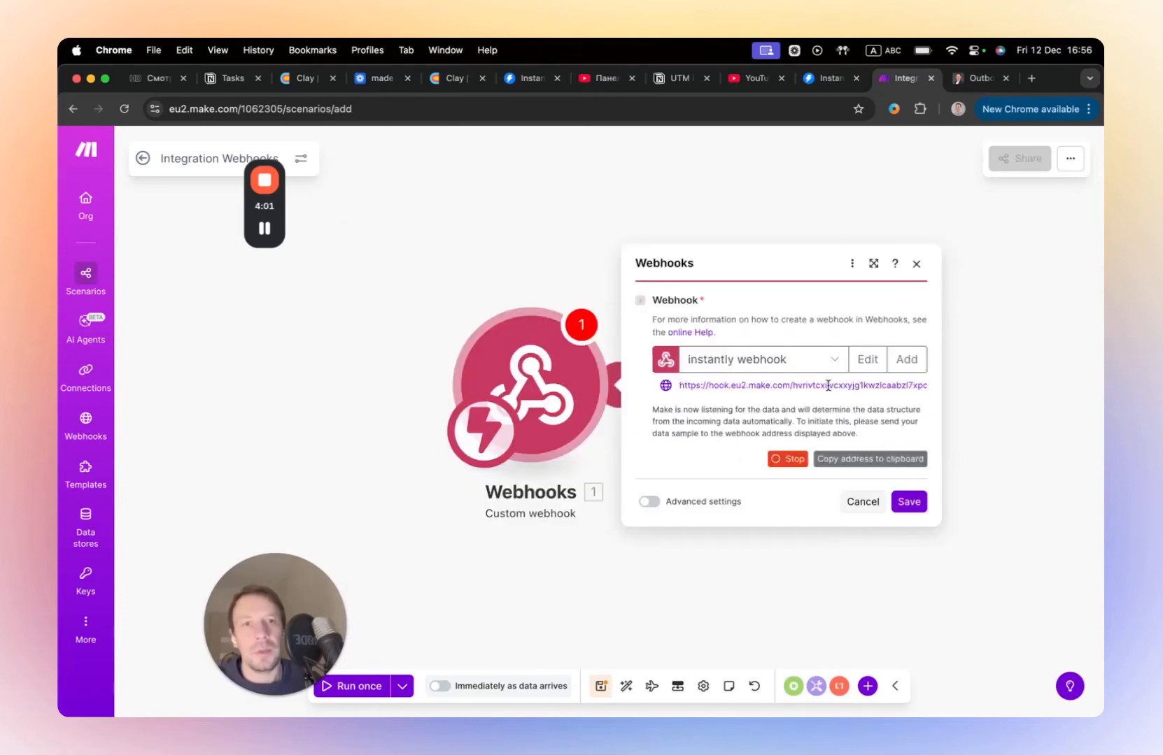
# Step: Copy the new webhook's address to the clipboard and save the Webhooks module
pyautogui.tripleClick(828, 385)
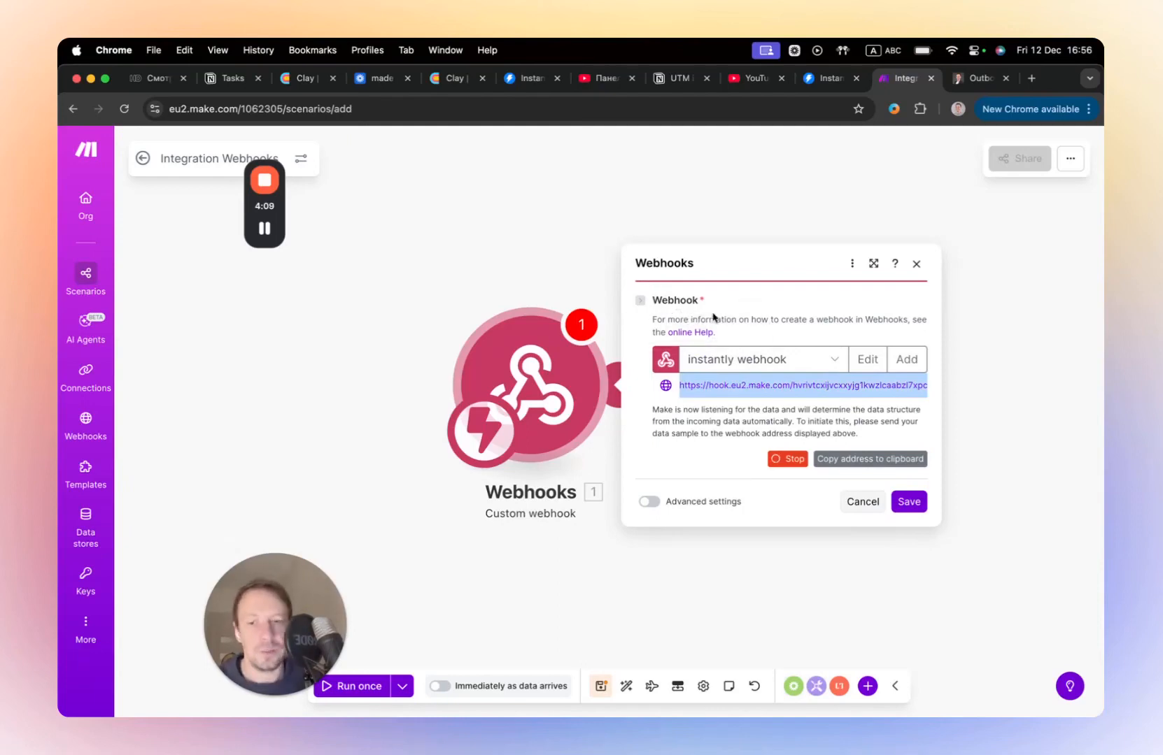
pyautogui.click(852, 460)
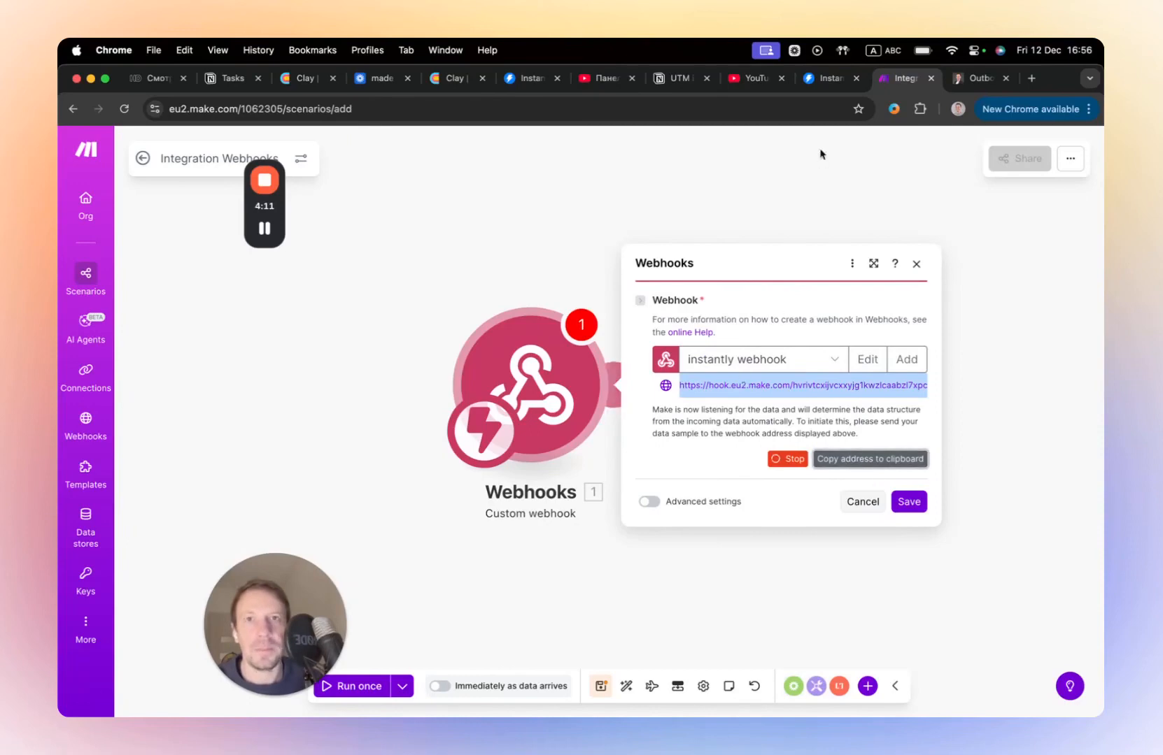
pyautogui.click(909, 502)
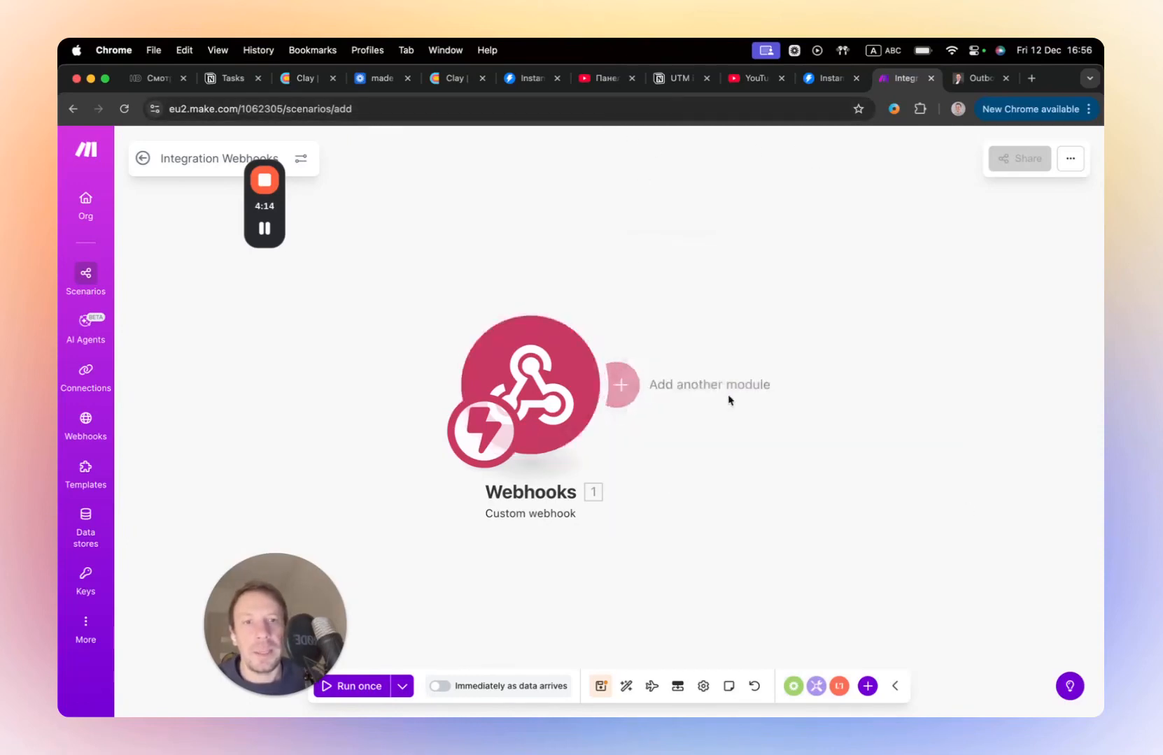
# Step: Switch to Instantly and open the webhook list in the workspace's integration settings
pyautogui.click(817, 80)
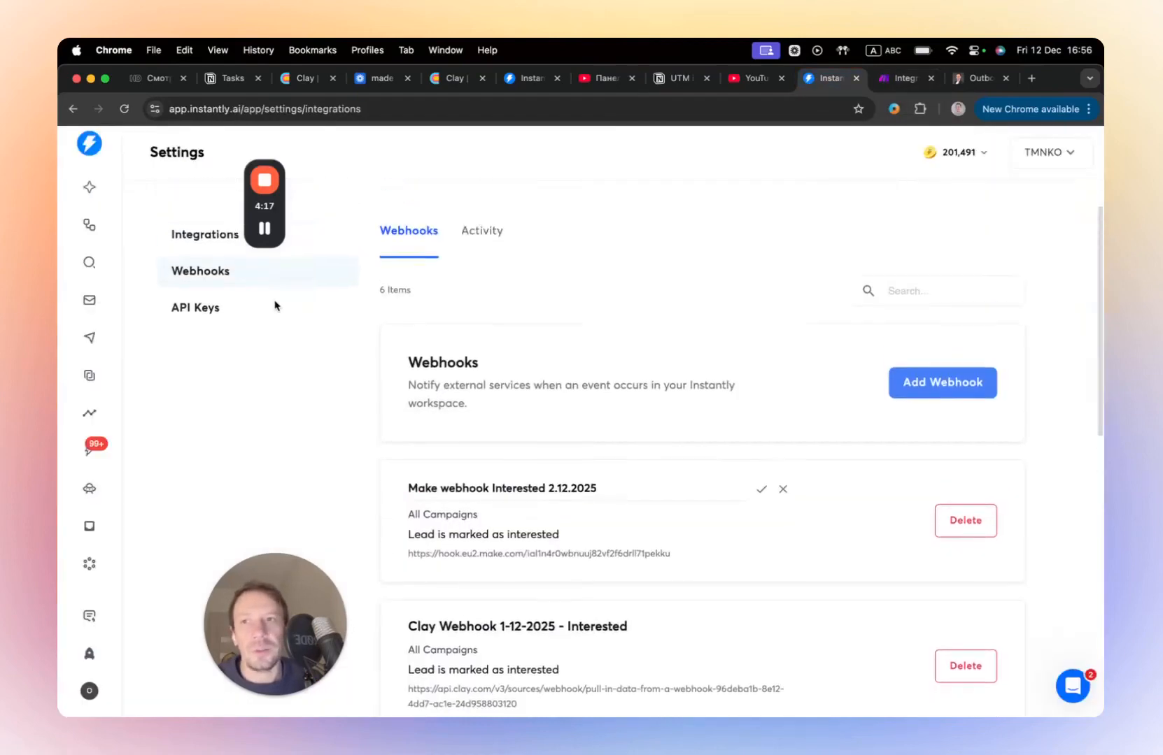
pyautogui.click(89, 300)
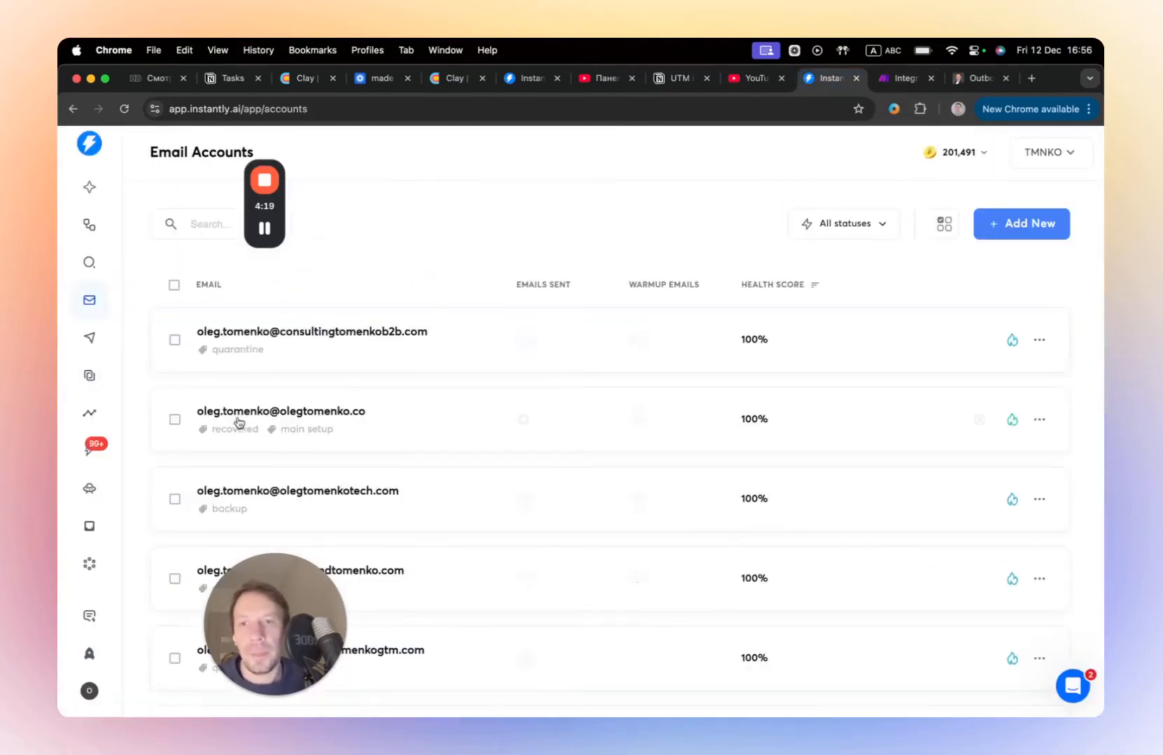
pyautogui.click(90, 692)
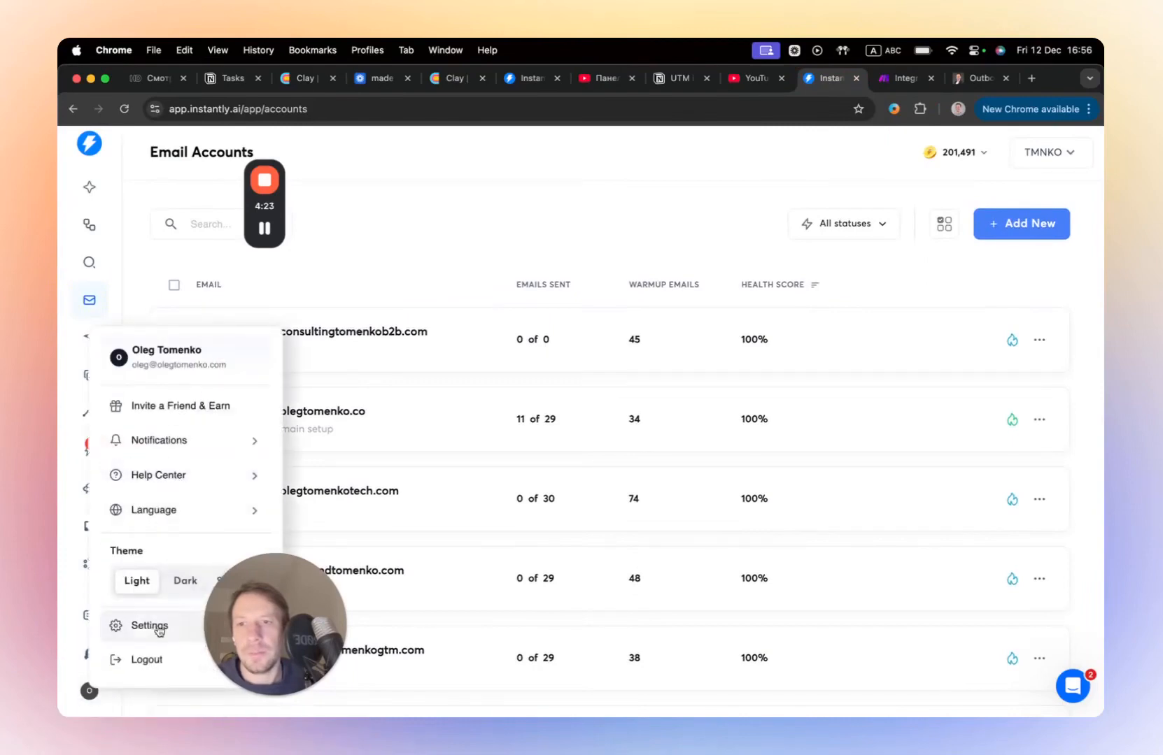
pyautogui.click(158, 629)
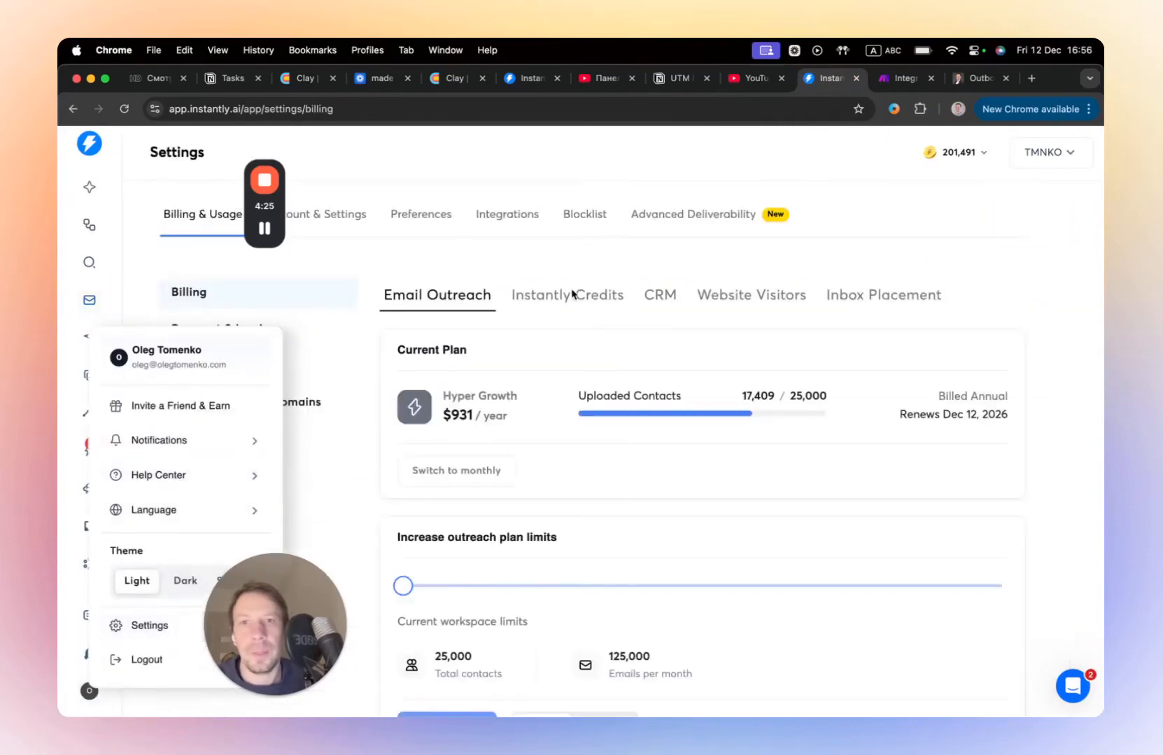
pyautogui.click(501, 214)
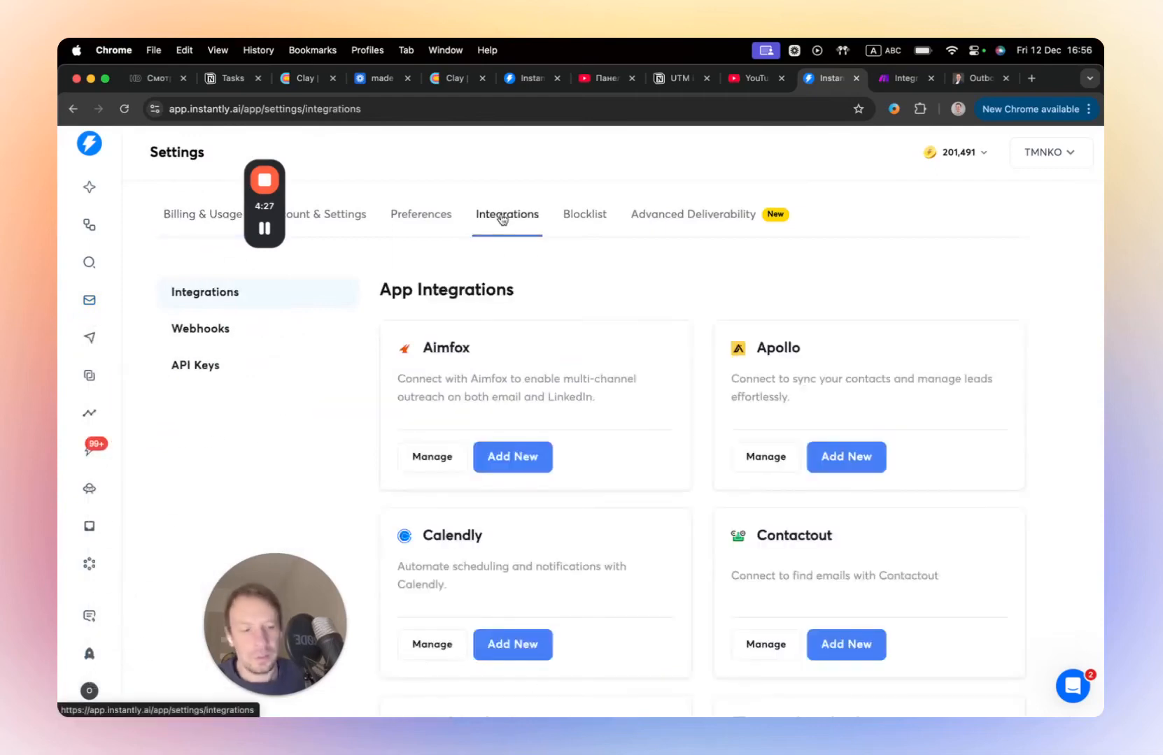
pyautogui.click(198, 328)
# Step: Start adding a new Instantly webhook and paste the copied Make address as its webhook URL
pyautogui.scroll(-2, 696, 564)
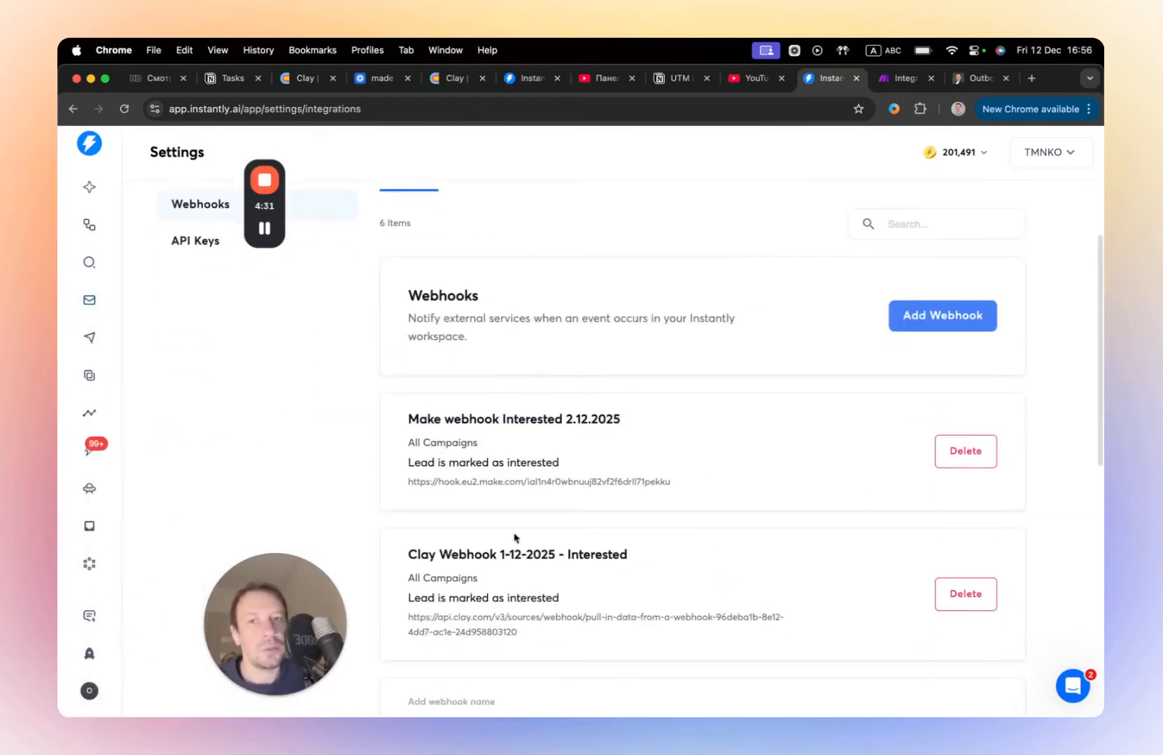
pyautogui.click(946, 311)
pyautogui.click(526, 291)
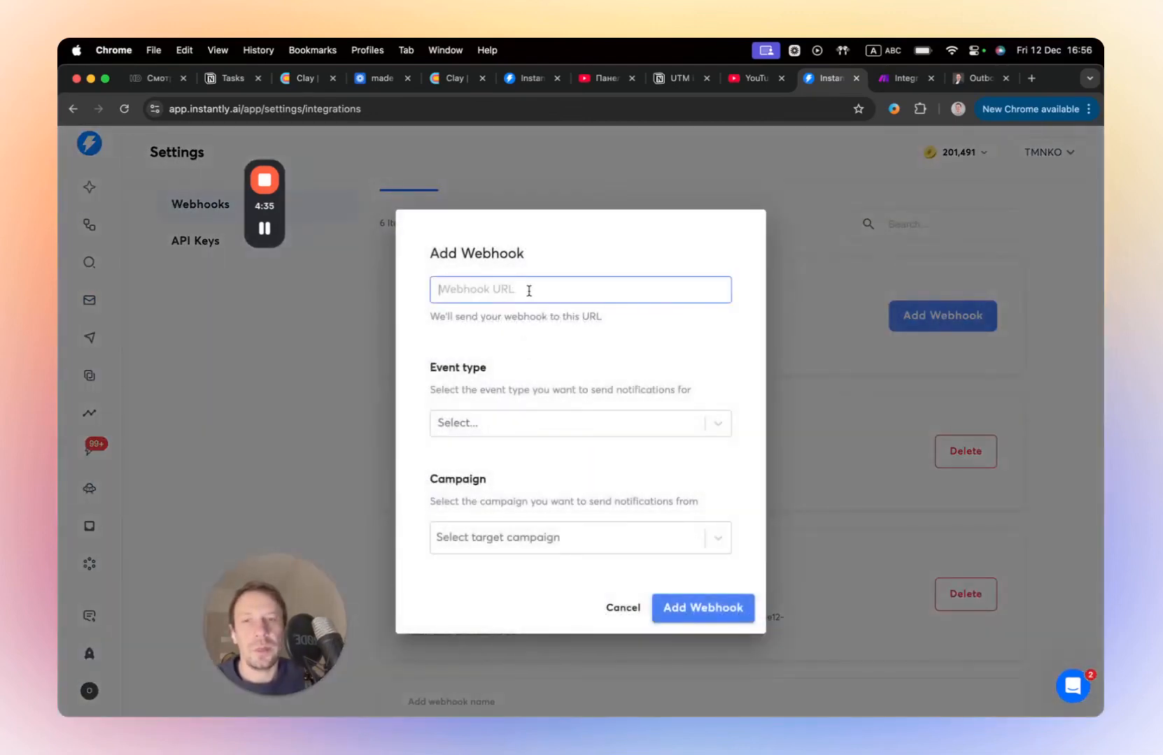
pyautogui.press('super+v')
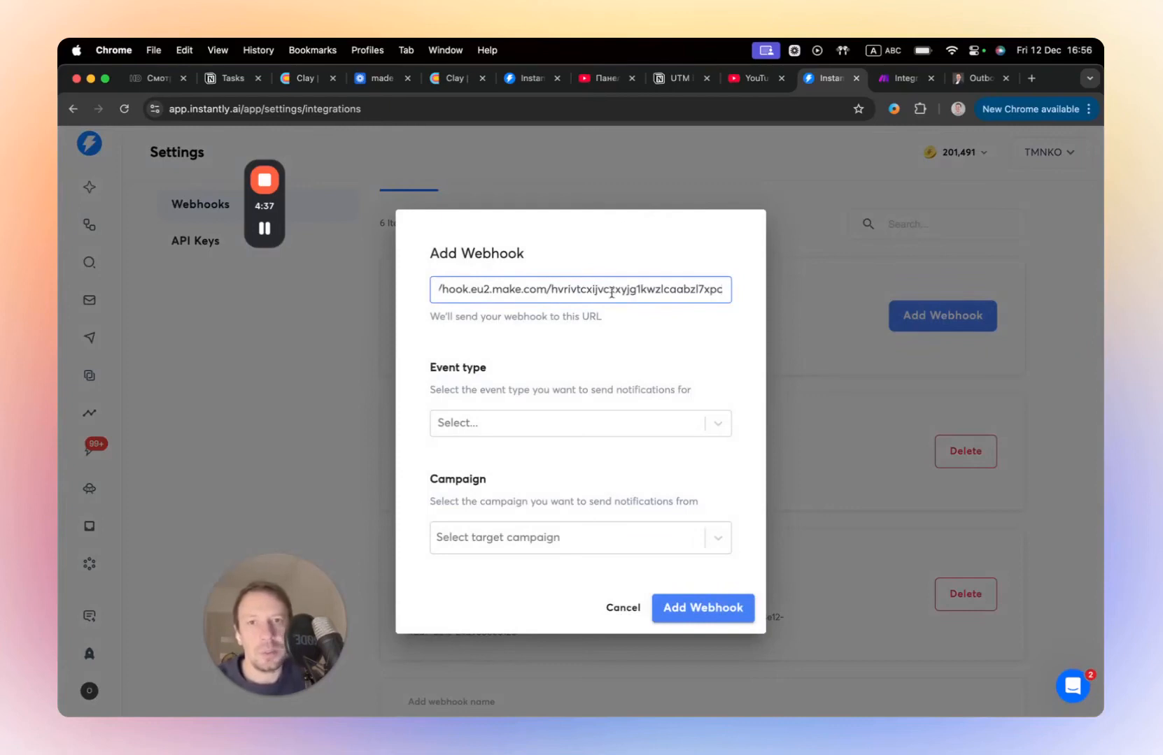
pyautogui.press('super+a')
pyautogui.click(627, 244)
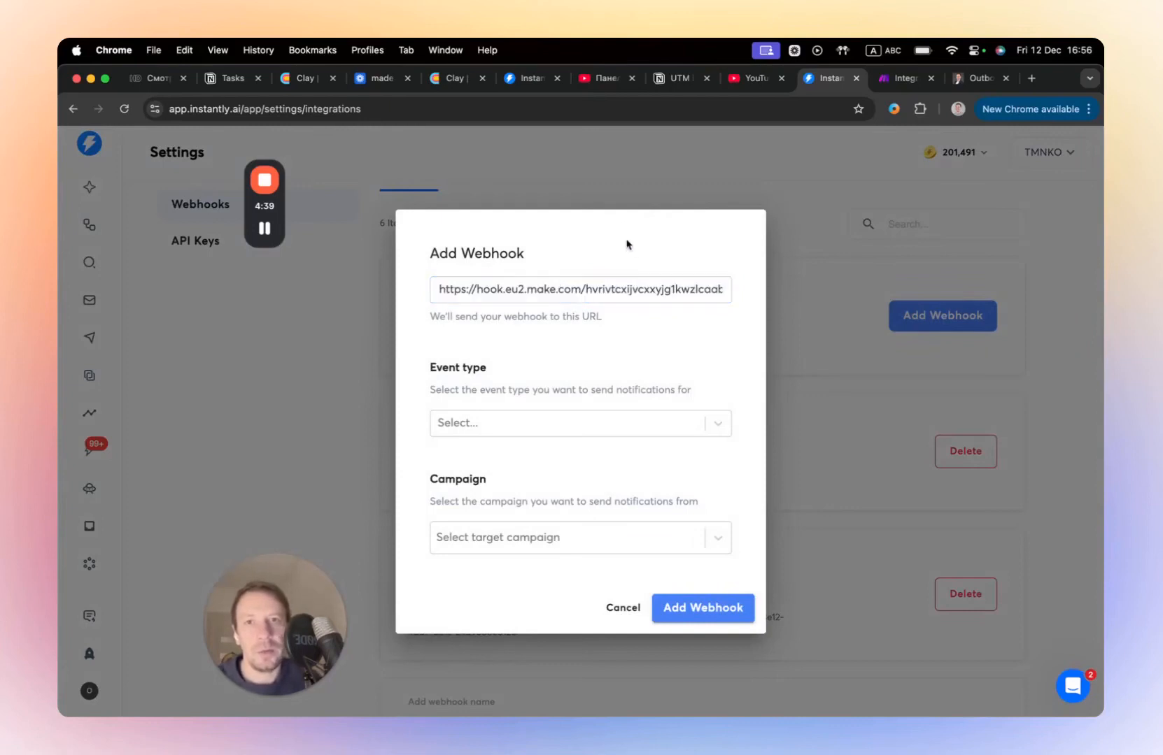
# Step: Set the new webhook's event type to "Lead is marked as interested"
pyautogui.click(506, 428)
pyautogui.scroll(-4, 521, 473)
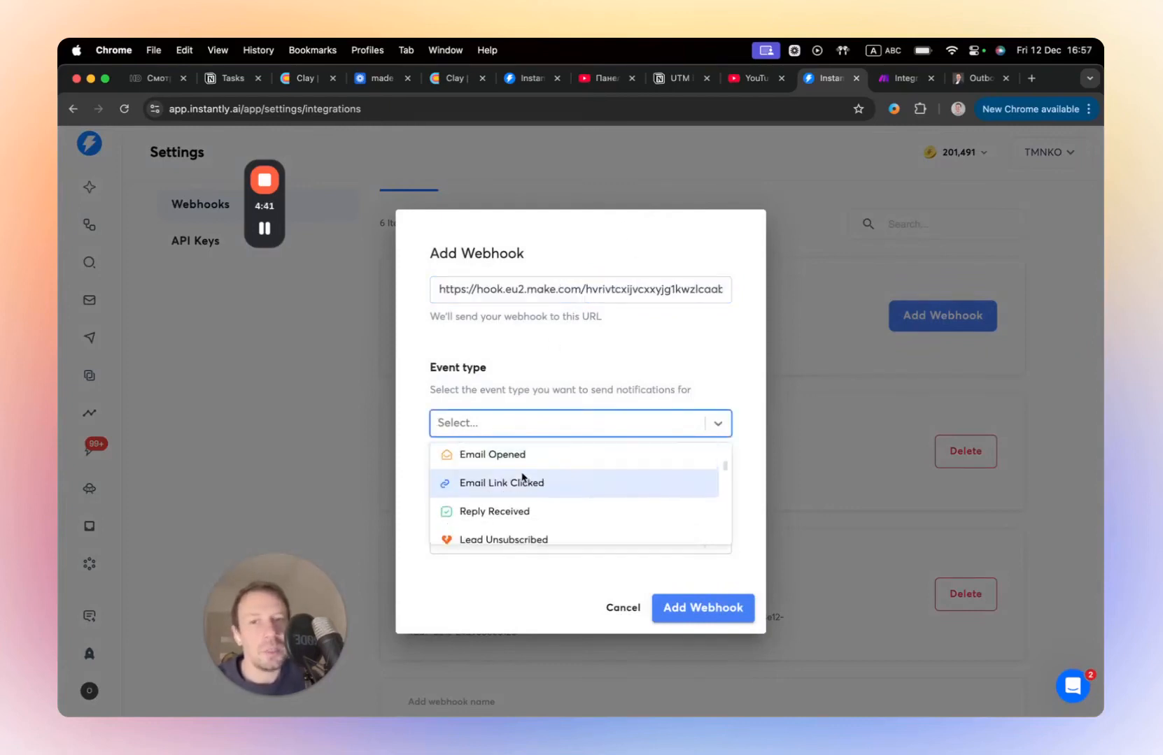
pyautogui.scroll(-4, 532, 488)
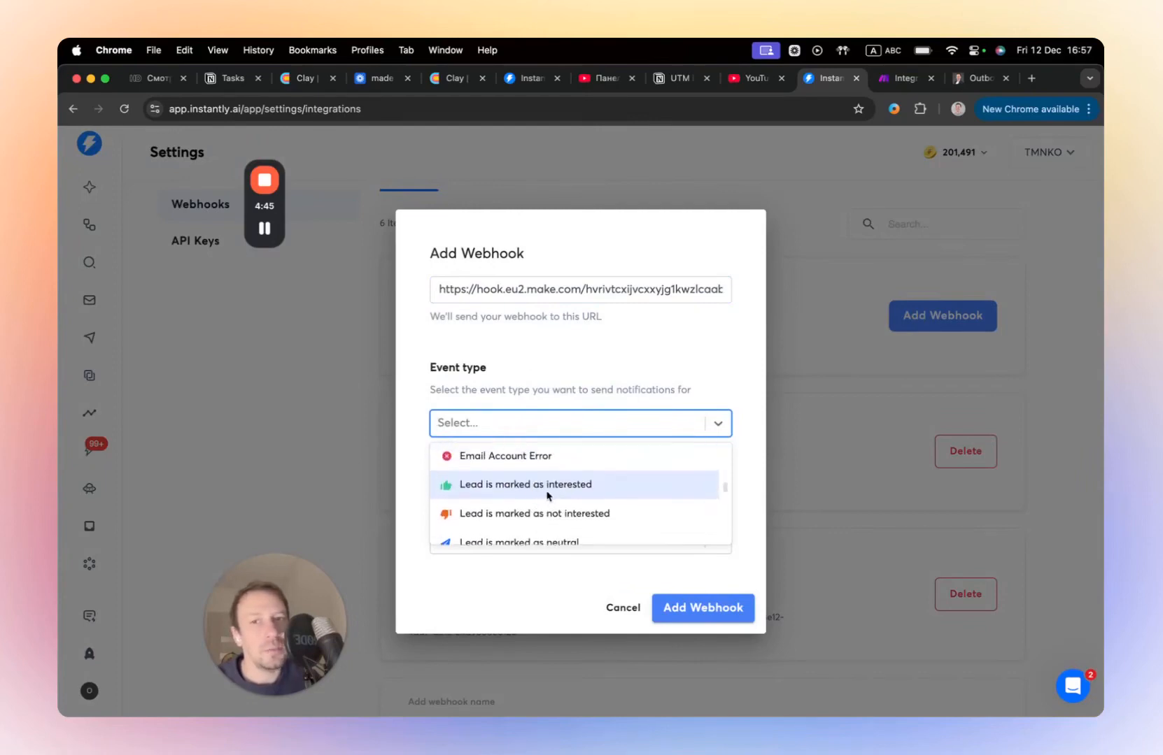
pyautogui.click(546, 490)
# Step: Set the webhook's target campaign to All Campaigns and add the webhook
pyautogui.click(536, 547)
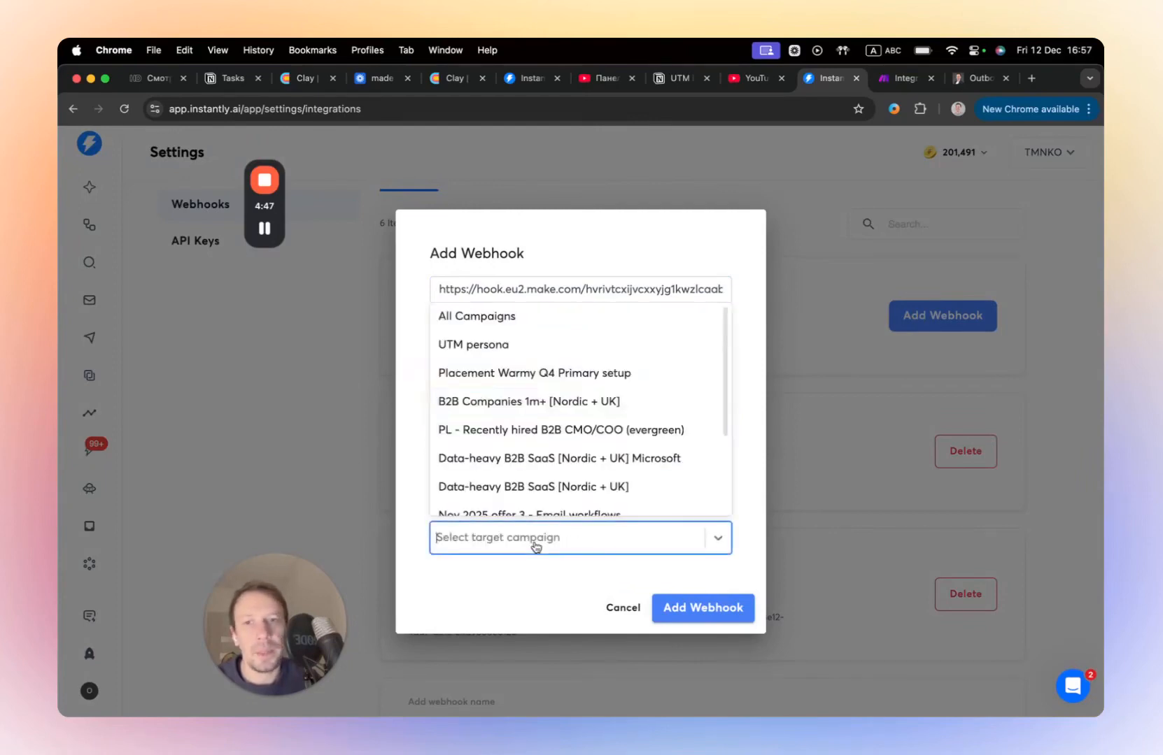
pyautogui.scroll(-3, 566, 382)
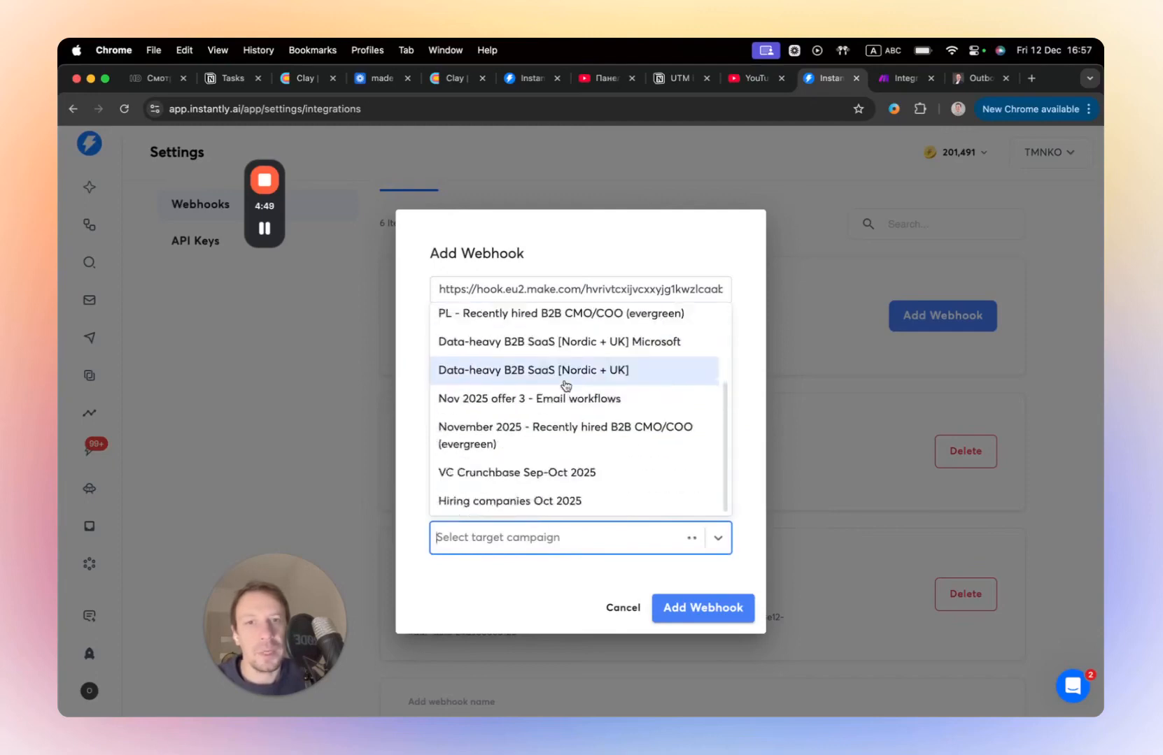
pyautogui.scroll(3, 566, 381)
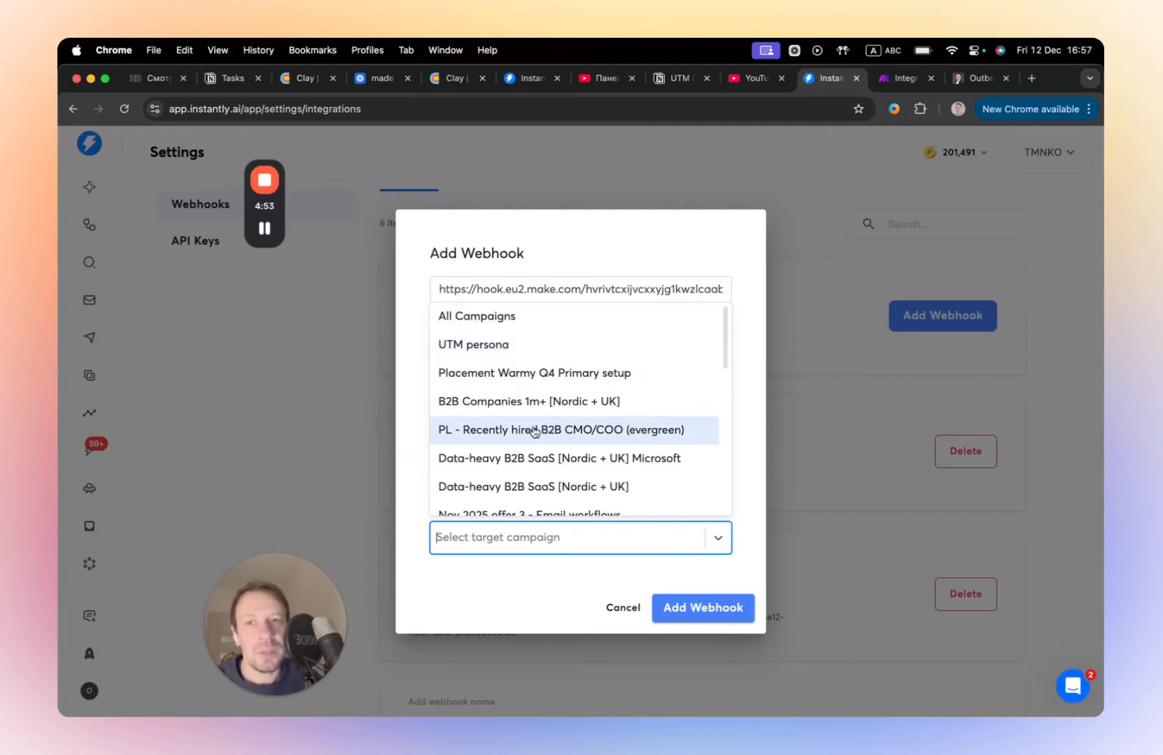
pyautogui.click(502, 318)
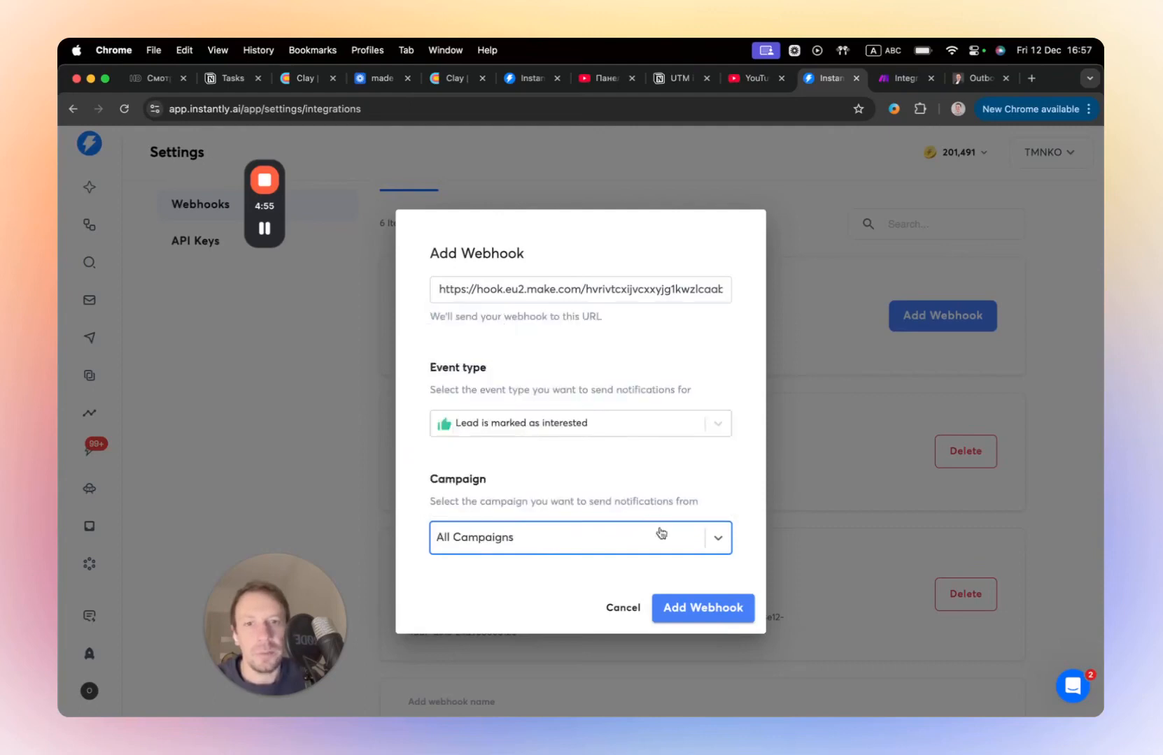
pyautogui.click(697, 609)
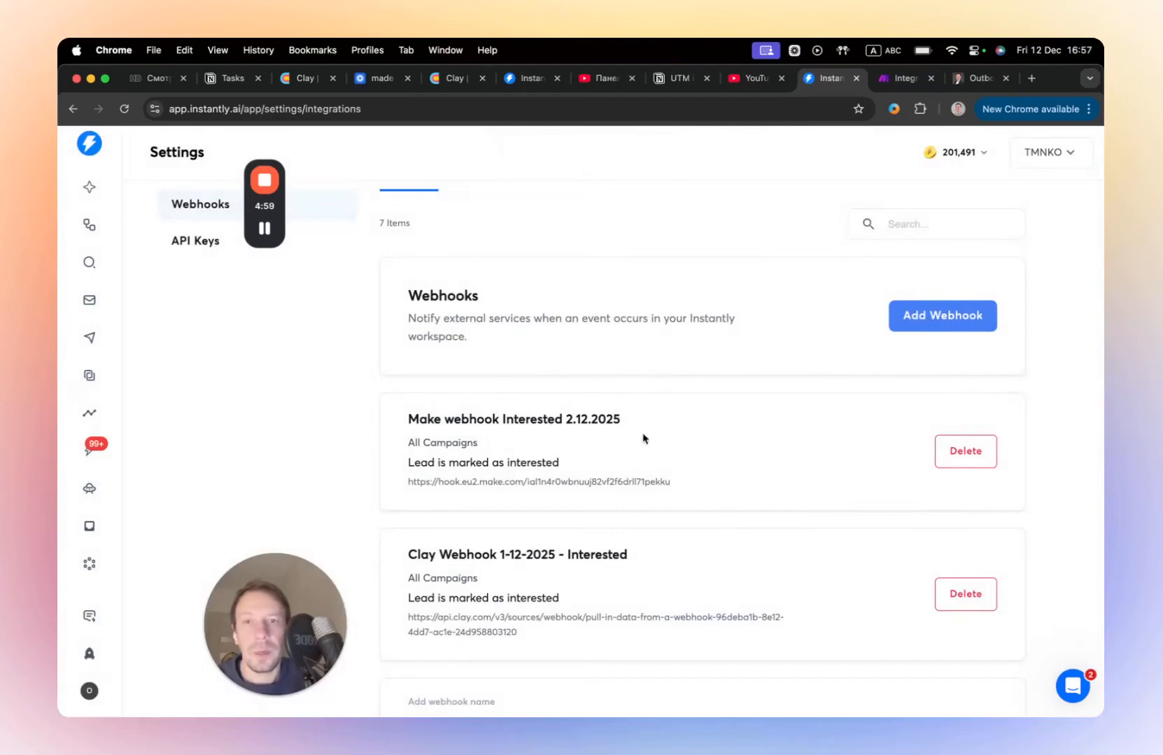
# Step: Name the newly added Instantly webhook "Youtube video Webhook Instantly Positive" and save the name
pyautogui.scroll(-10, 651, 447)
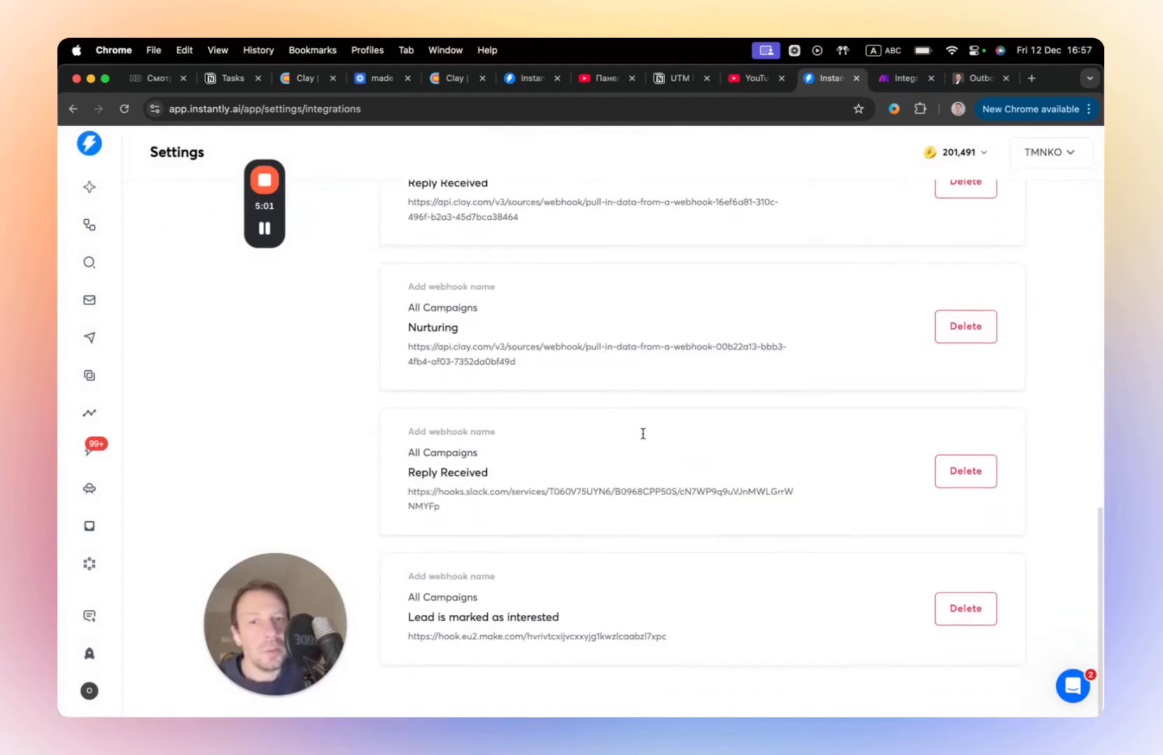
pyautogui.click(451, 577)
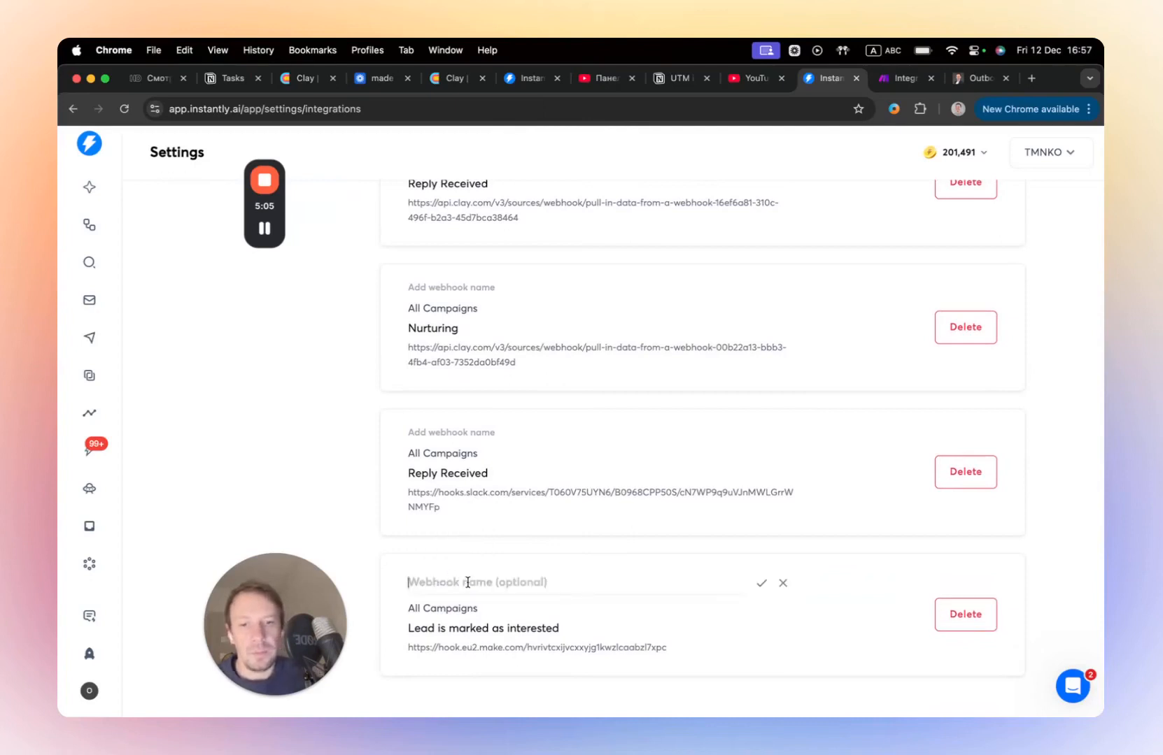
pyautogui.write('Y')
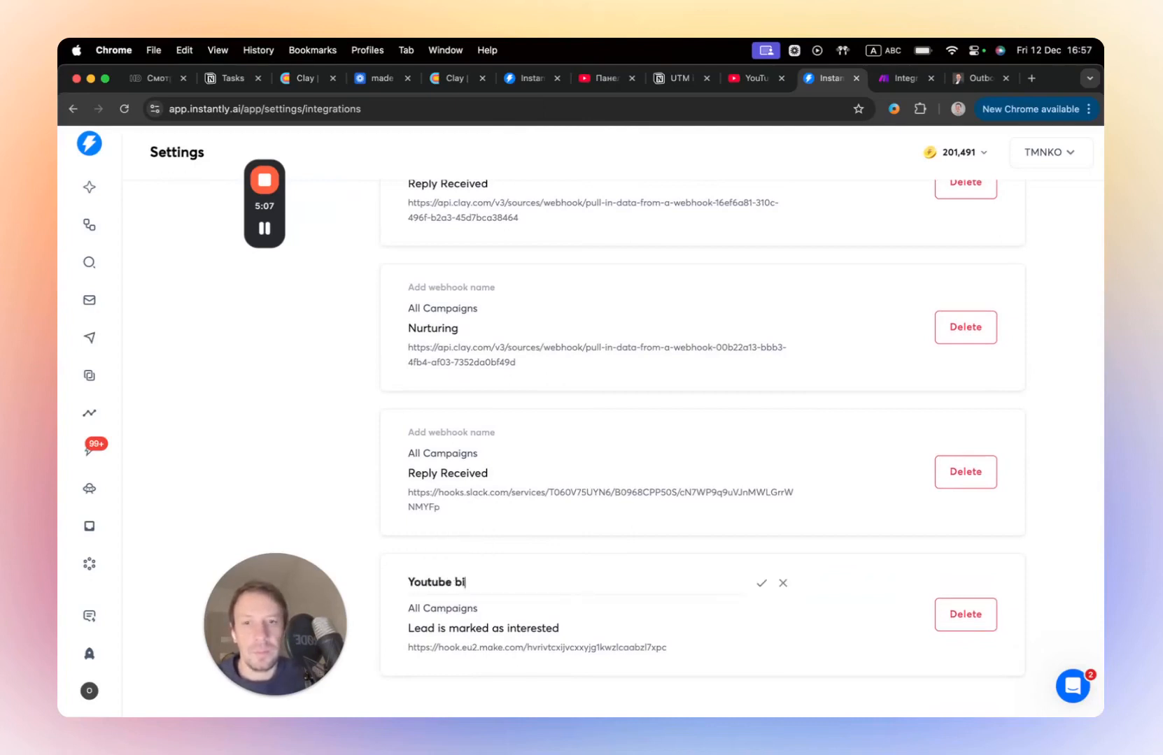
pyautogui.write('outube video Webhook Instantly Positive')
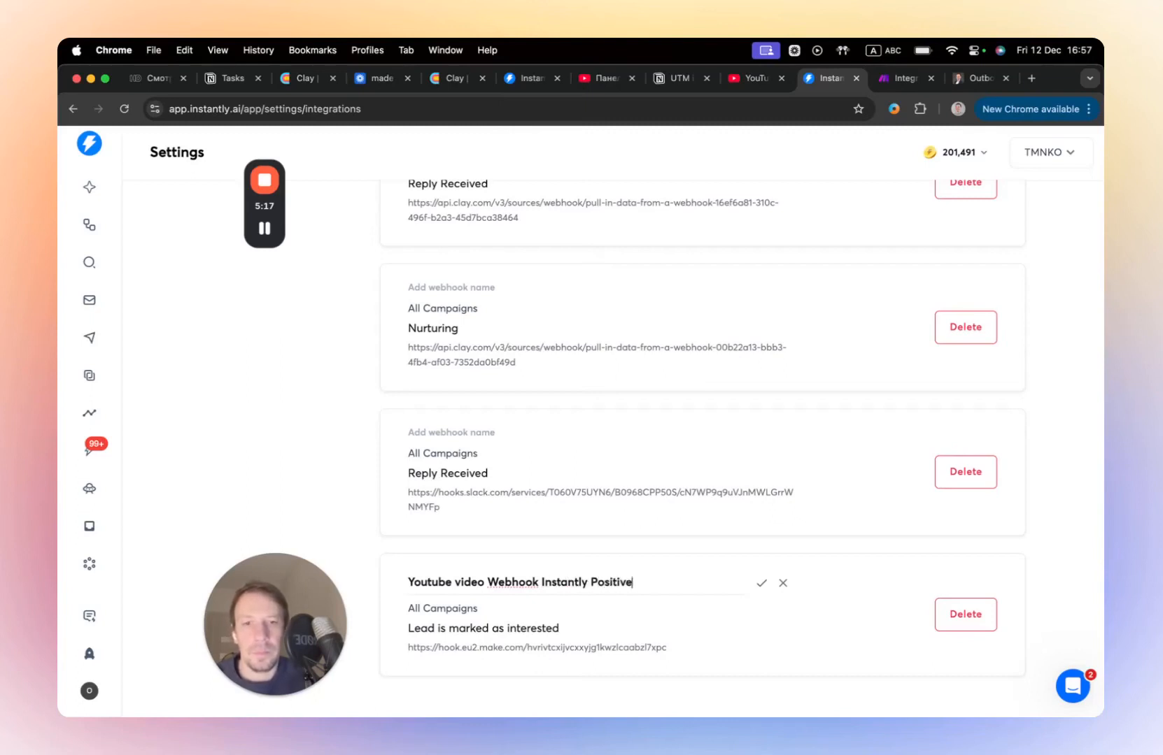
pyautogui.click(968, 619)
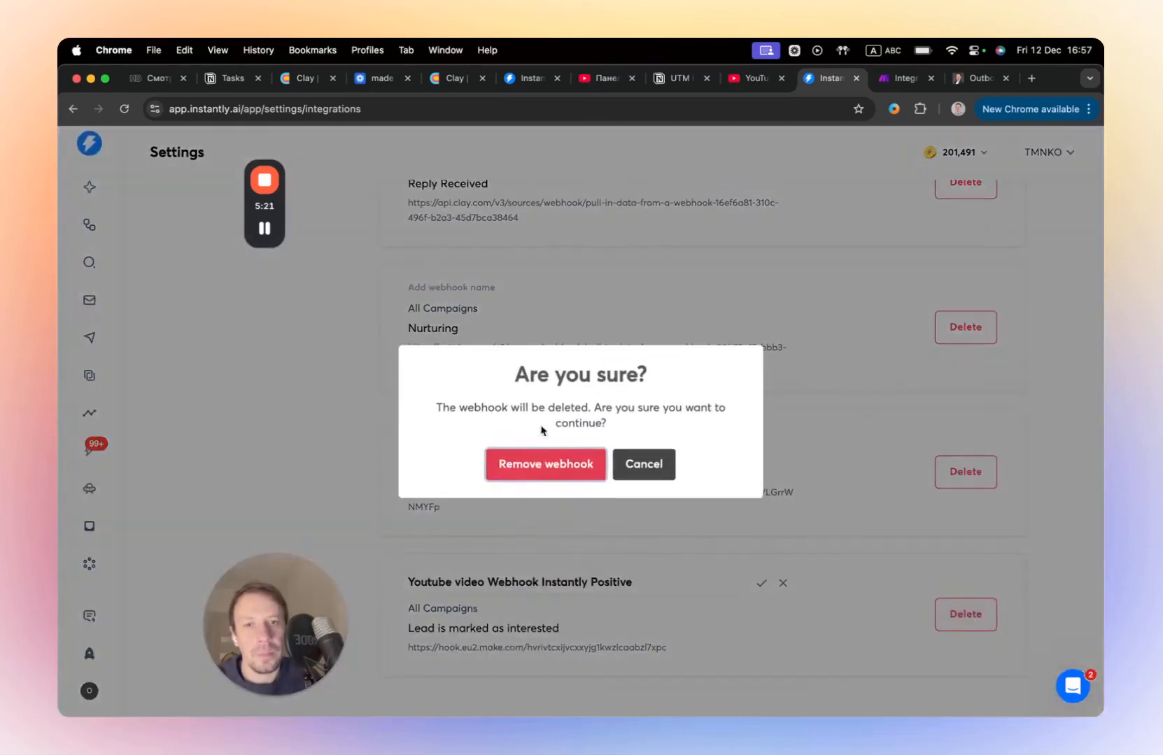
pyautogui.click(641, 470)
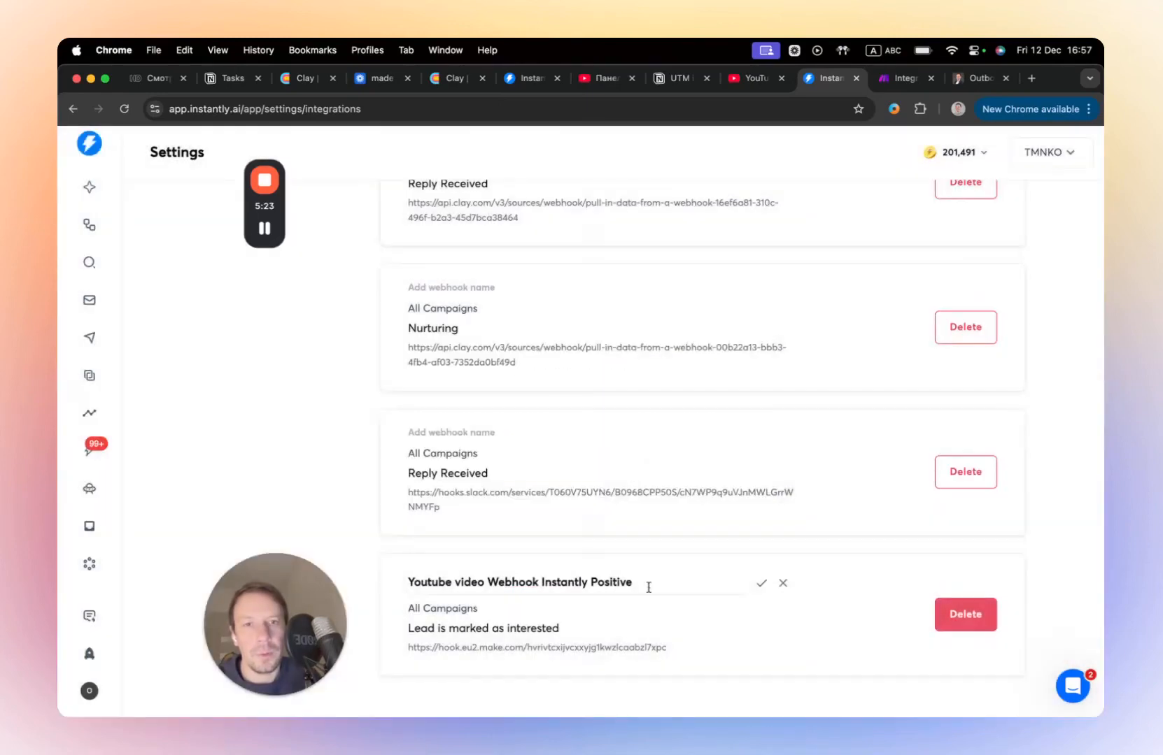
pyautogui.click(761, 583)
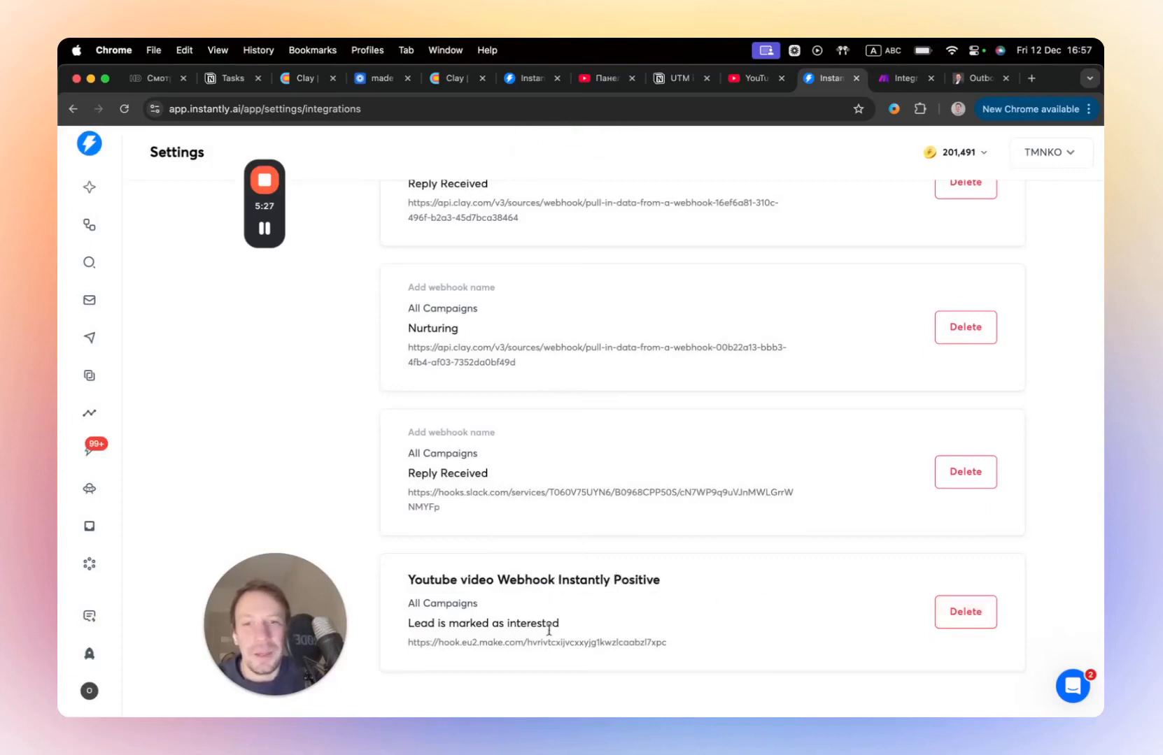
# Step: Switch to Make and open the settings of the scenario's custom webhook module
pyautogui.scroll(2, 605, 580)
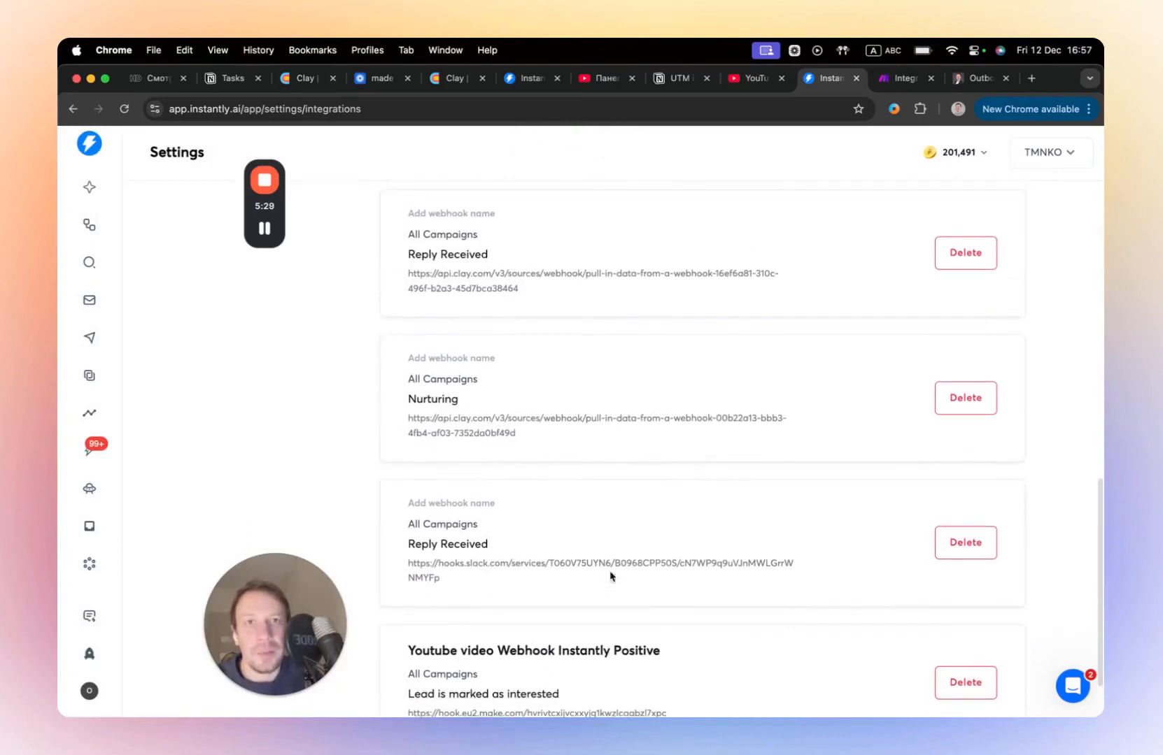
pyautogui.click(902, 78)
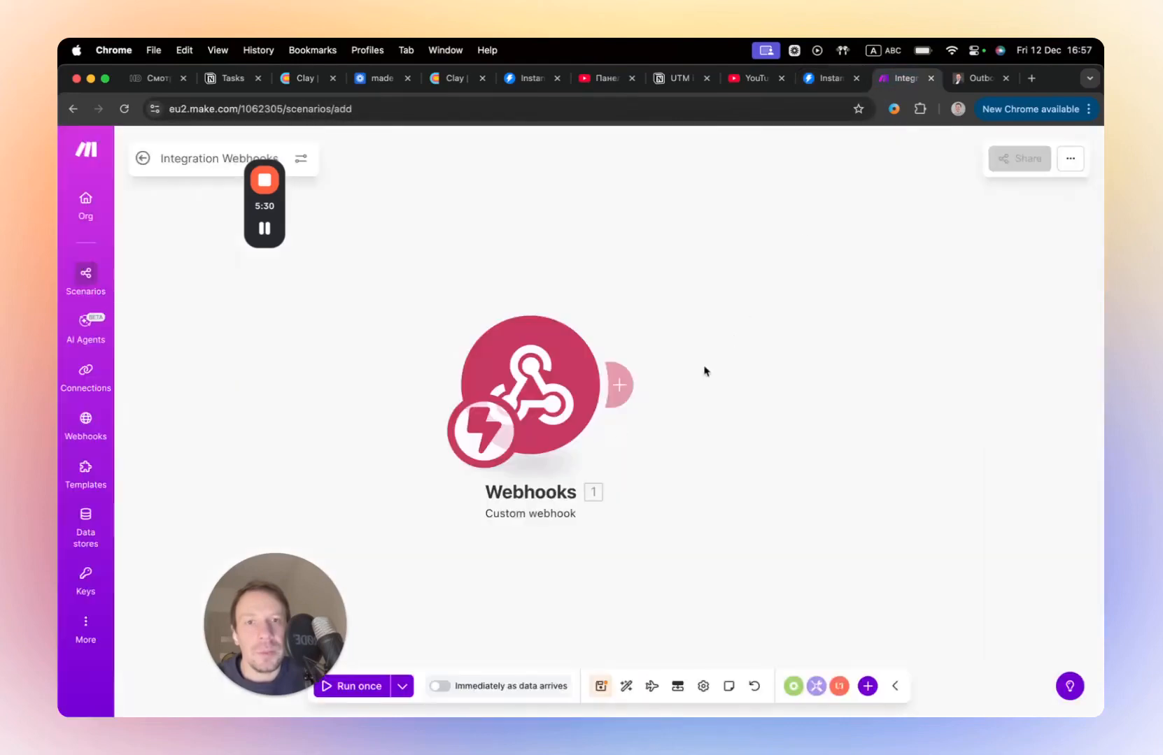
pyautogui.click(553, 416)
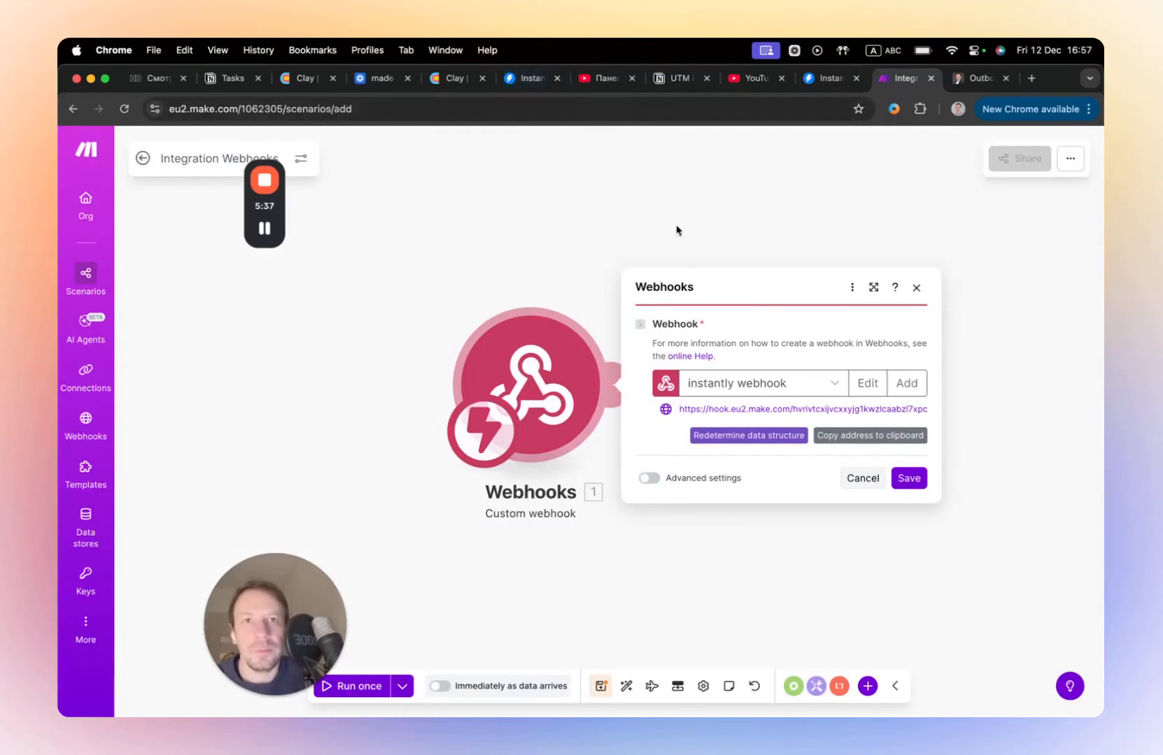
# Step: Switch to Instantly and open the "Re: Hera Video" conversation in Unibox
pyautogui.click(831, 77)
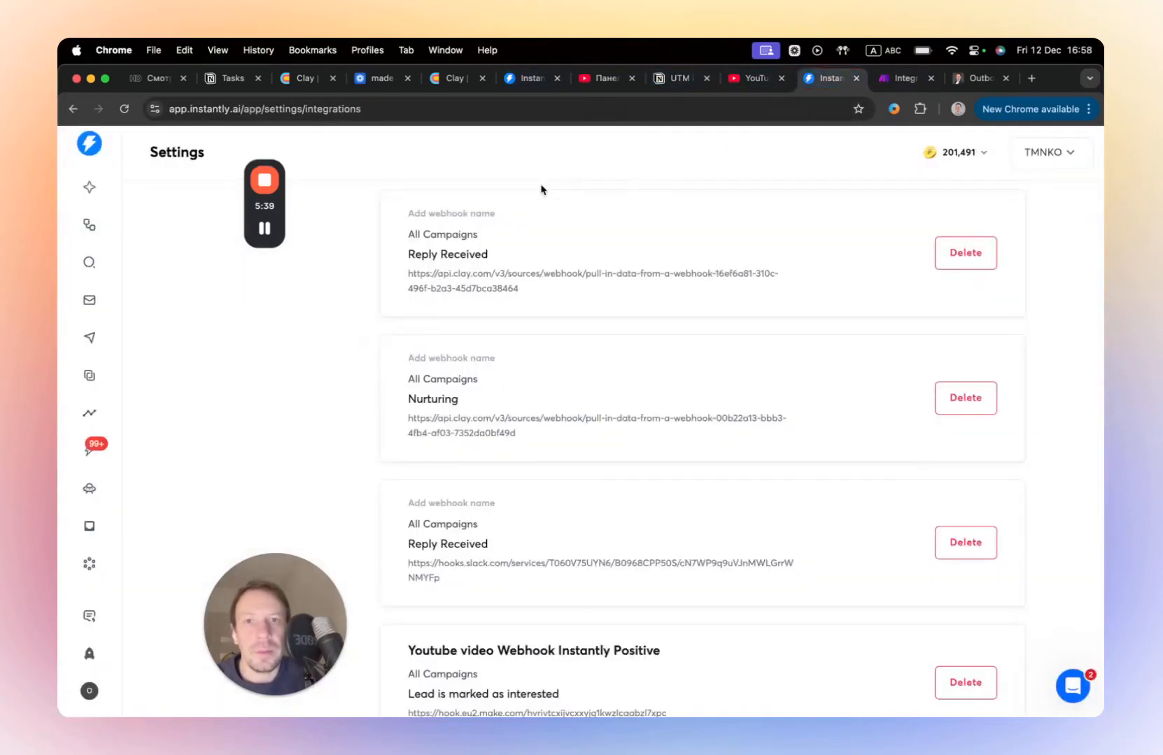
pyautogui.click(524, 78)
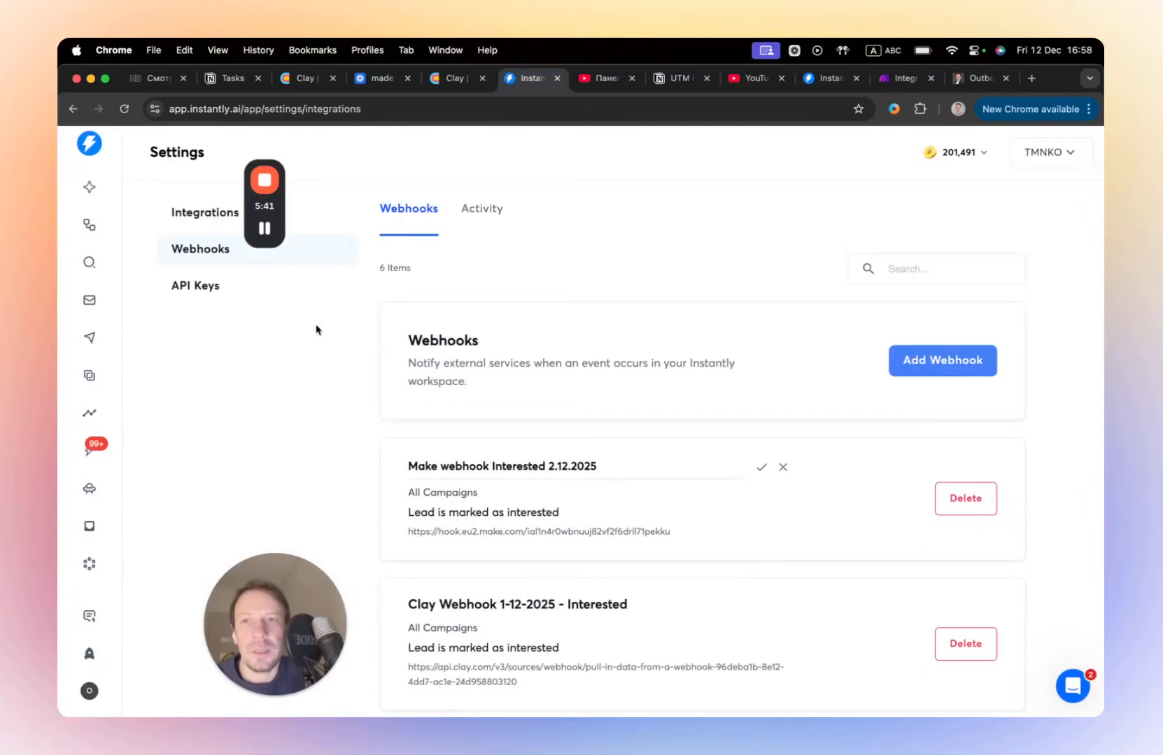
pyautogui.click(90, 299)
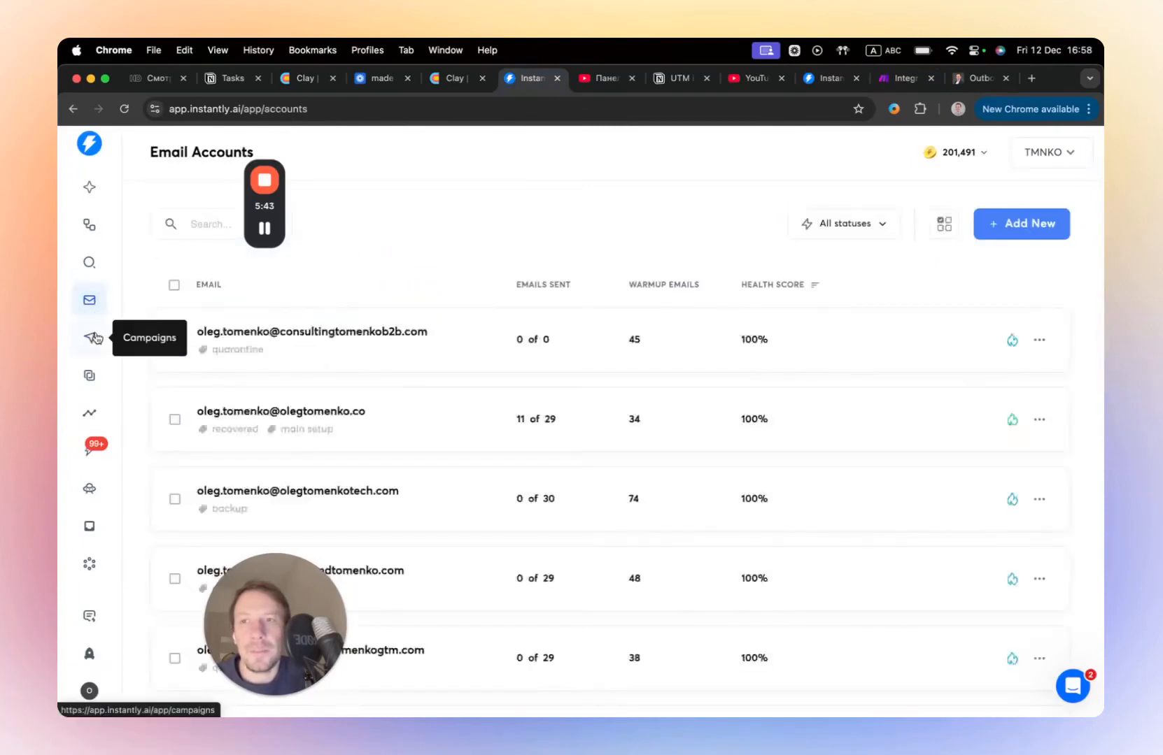
pyautogui.click(94, 338)
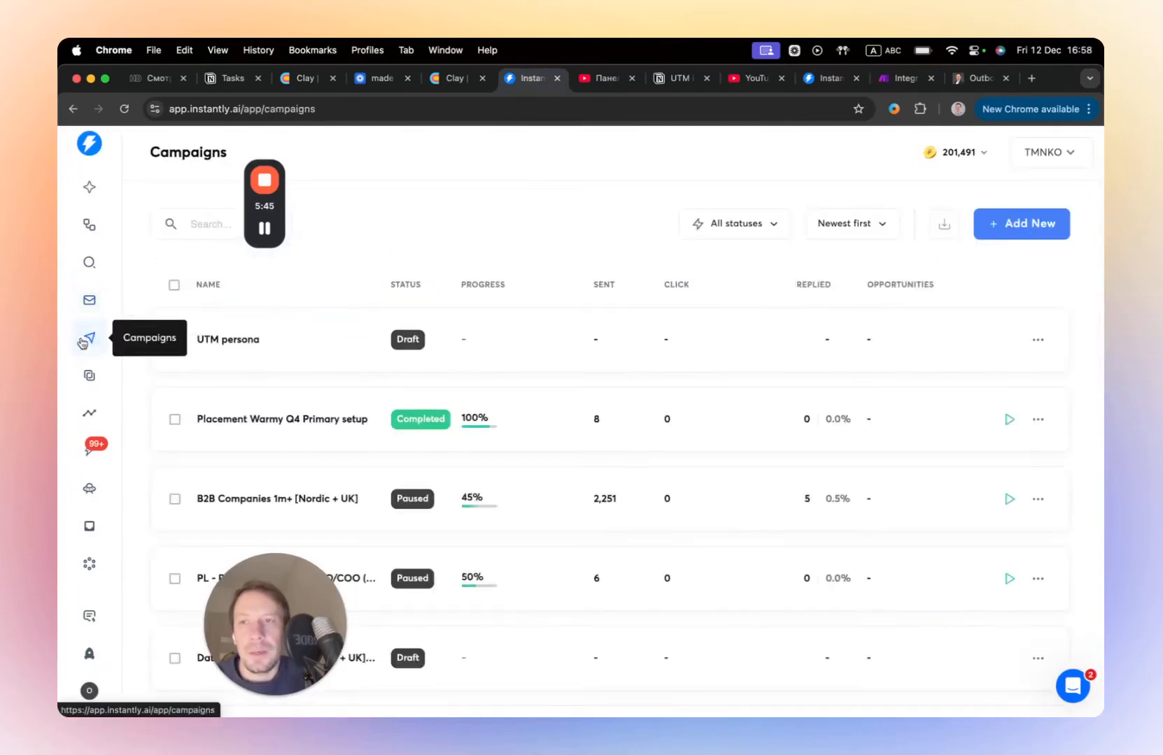
pyautogui.click(89, 375)
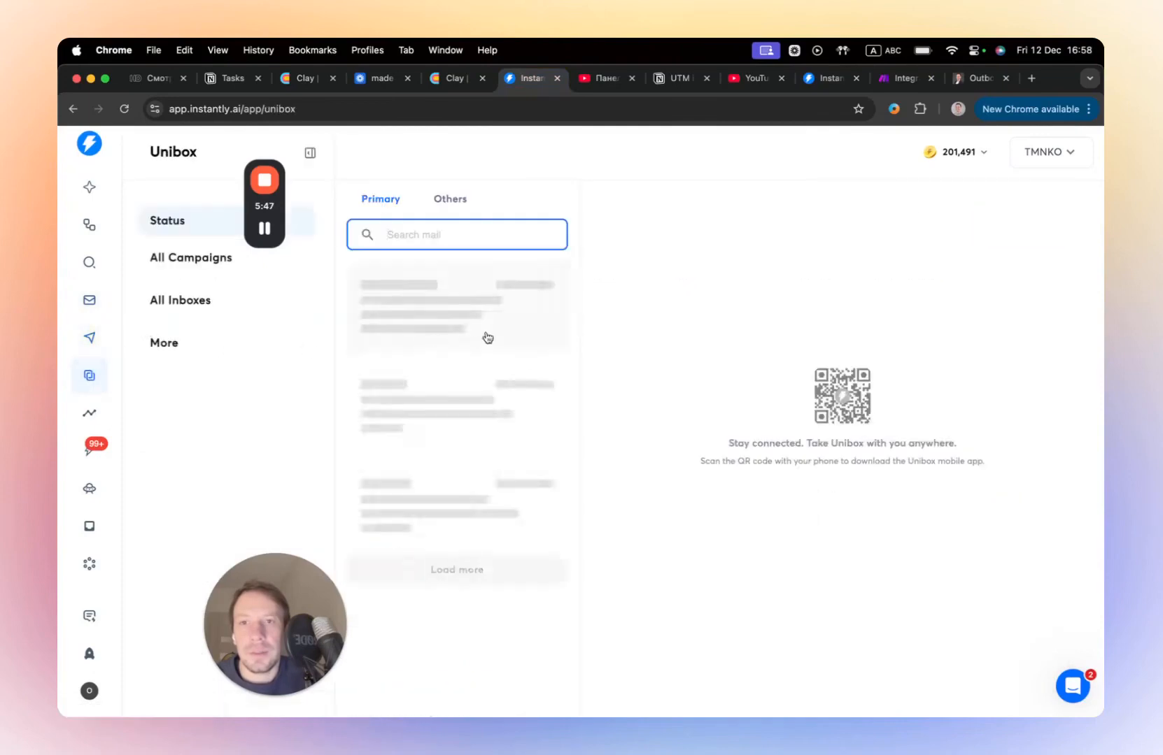
pyautogui.scroll(-5, 458, 462)
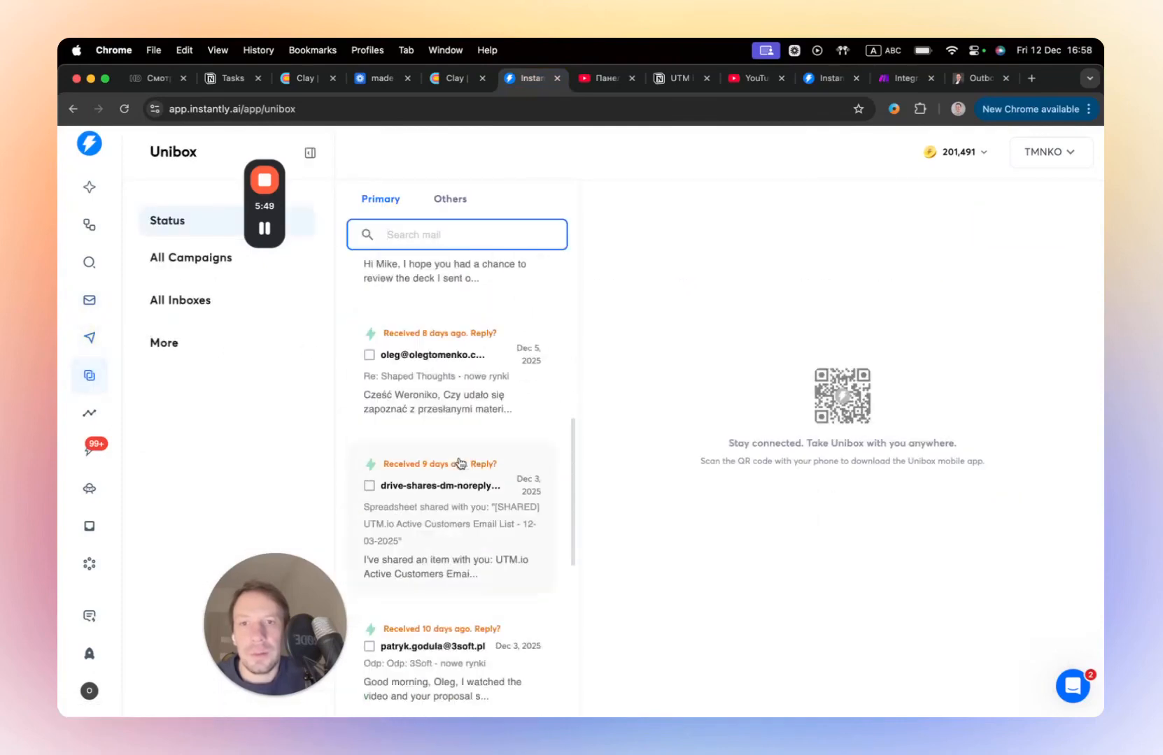
pyautogui.scroll(-8, 460, 463)
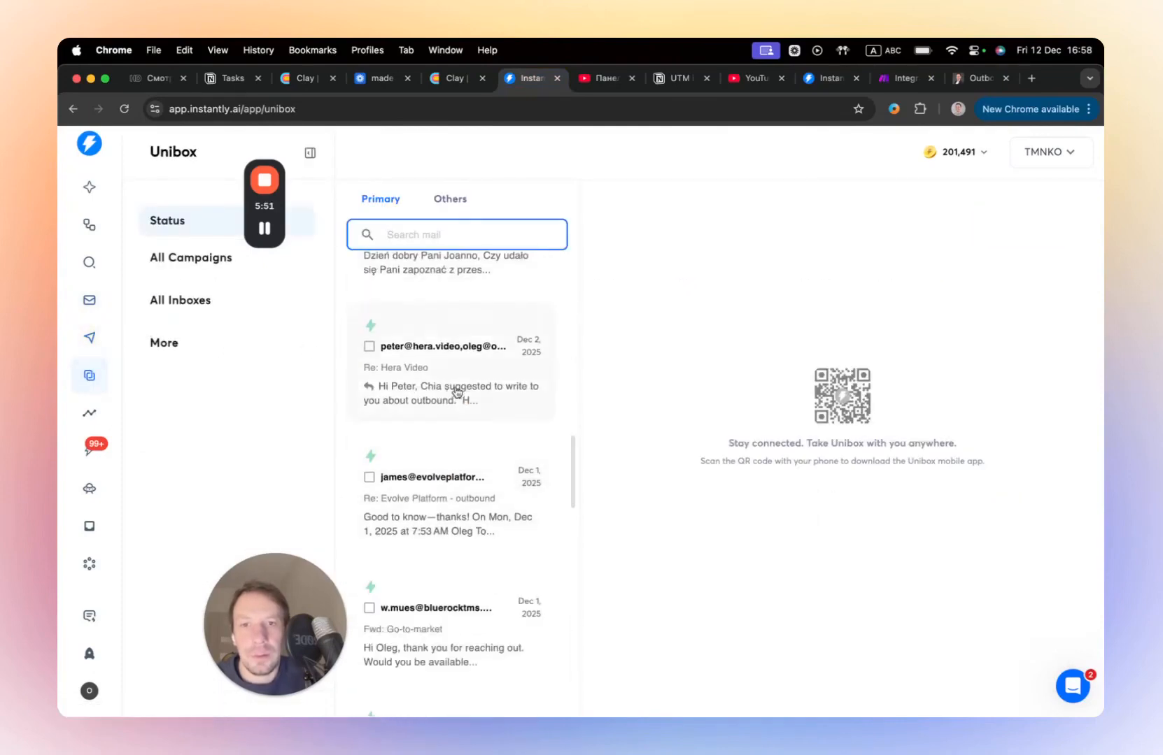
pyautogui.click(457, 391)
# Step: Change the open conversation's lead status to Lead and back to Interested
pyautogui.click(682, 219)
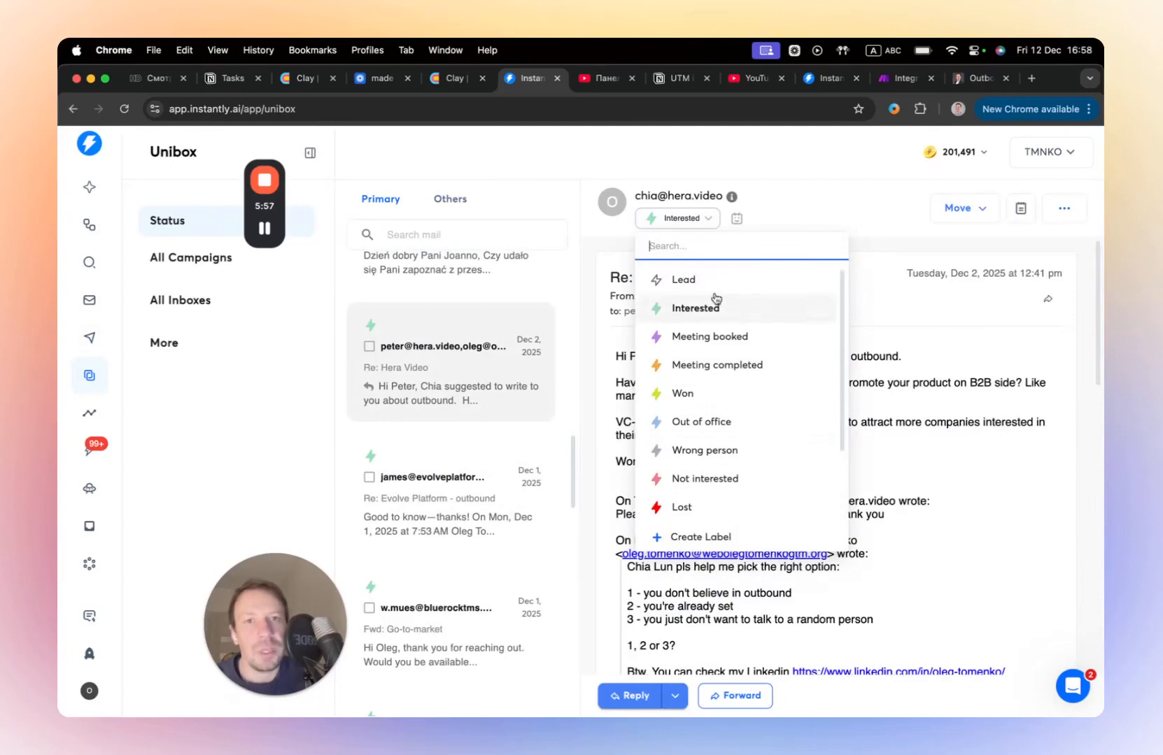
pyautogui.click(689, 280)
pyautogui.click(689, 219)
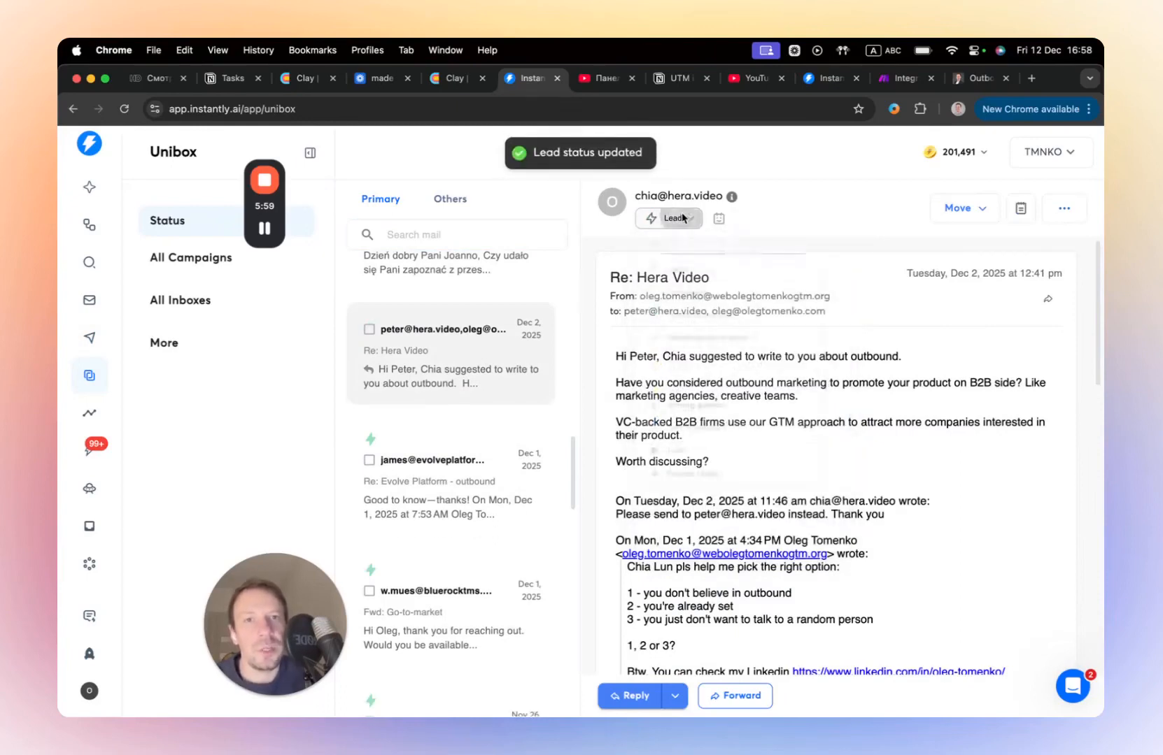
pyautogui.click(700, 309)
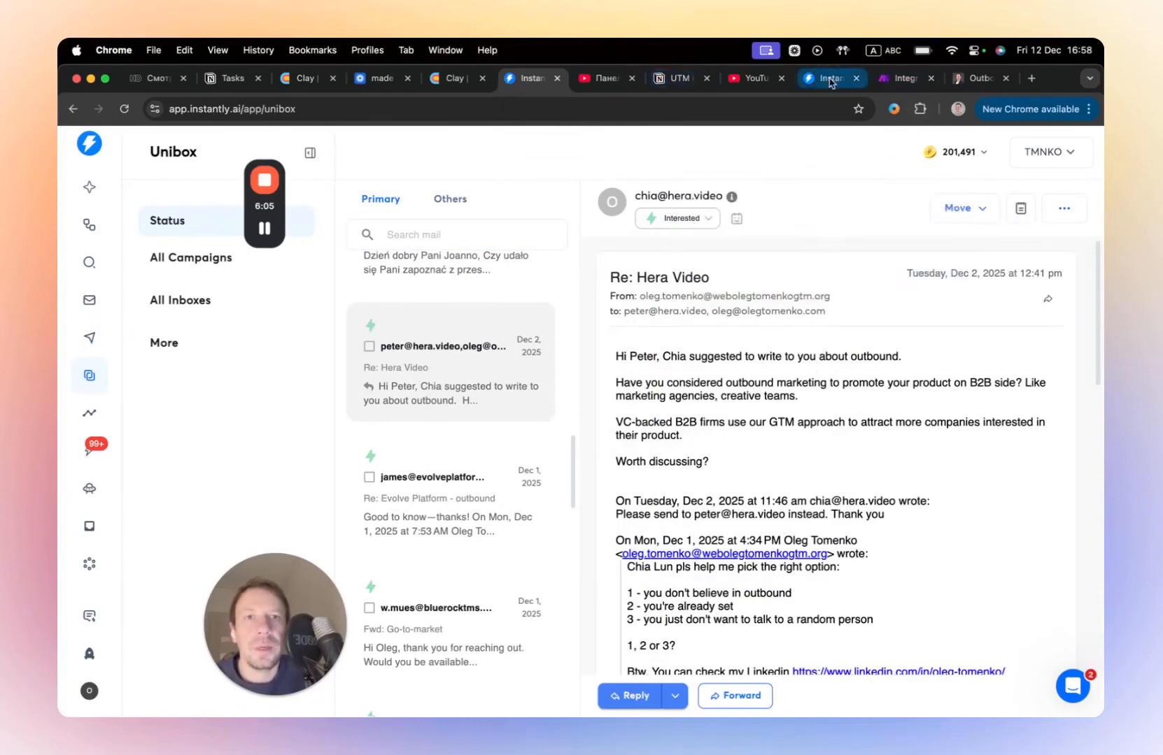
# Step: Switch to Make and start redetermining the data structure of the "instantly webhook"
pyautogui.click(902, 77)
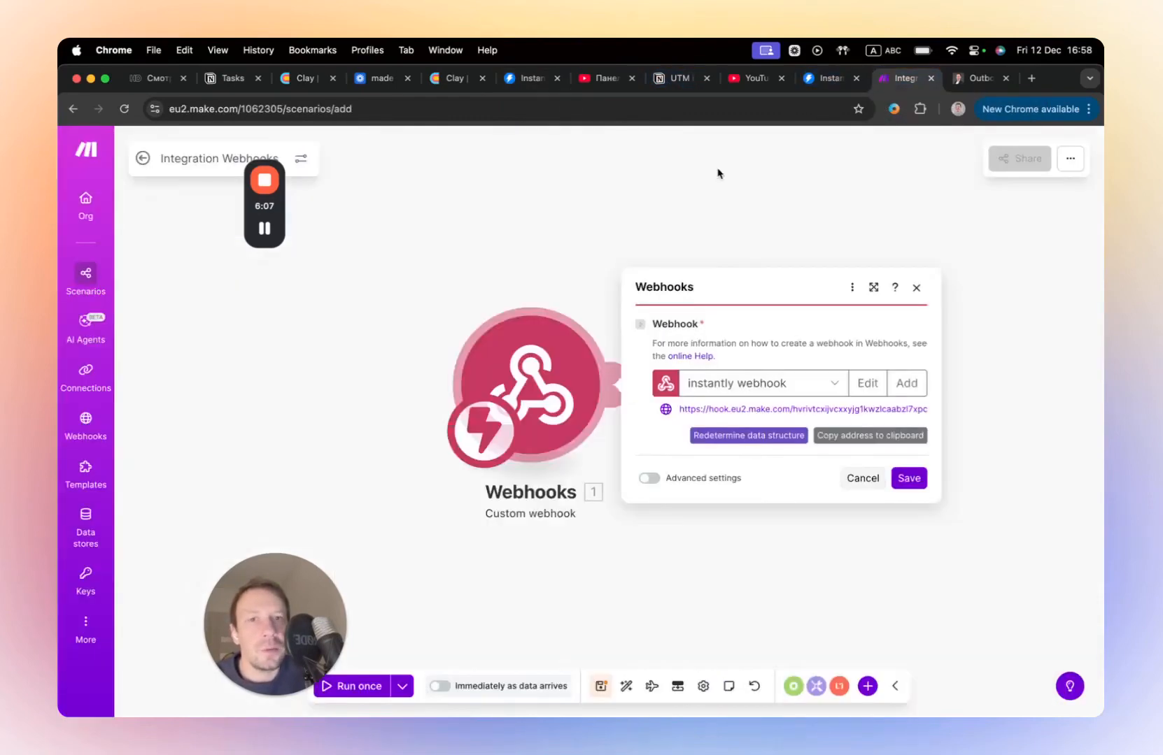
pyautogui.click(765, 439)
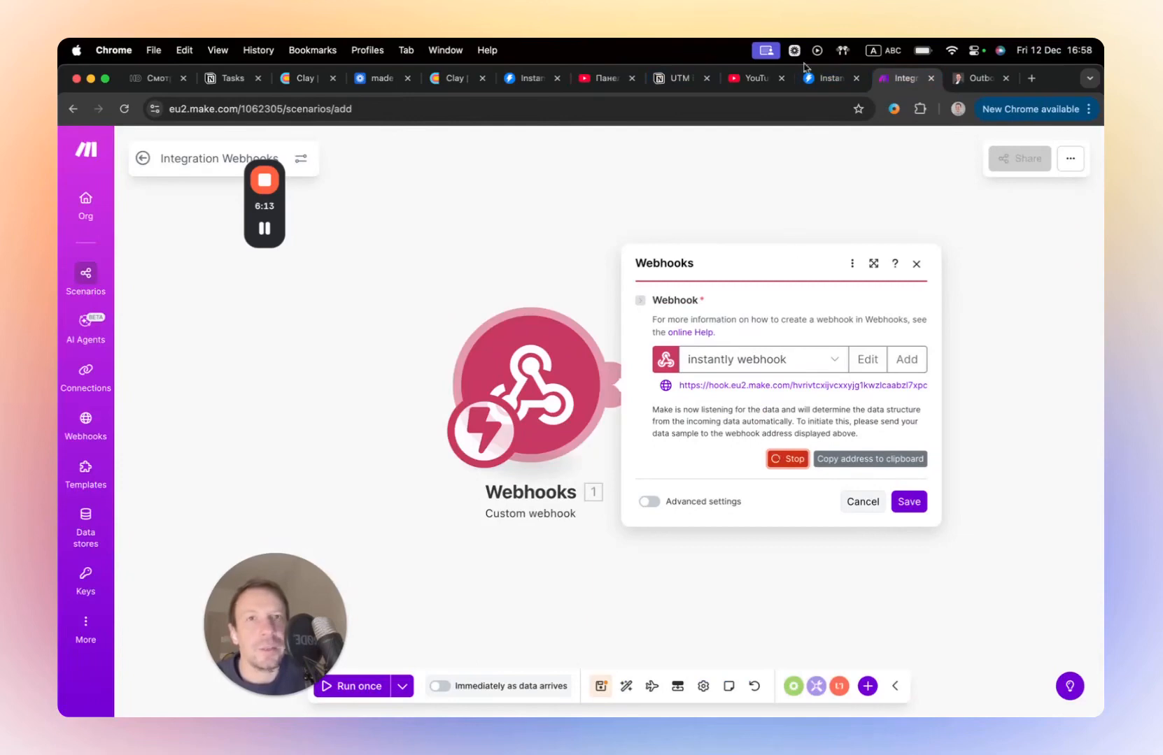
# Step: Return to the Instantly conversation and trigger a sample event by setting the lead status to Lead, then Interested again
pyautogui.click(528, 77)
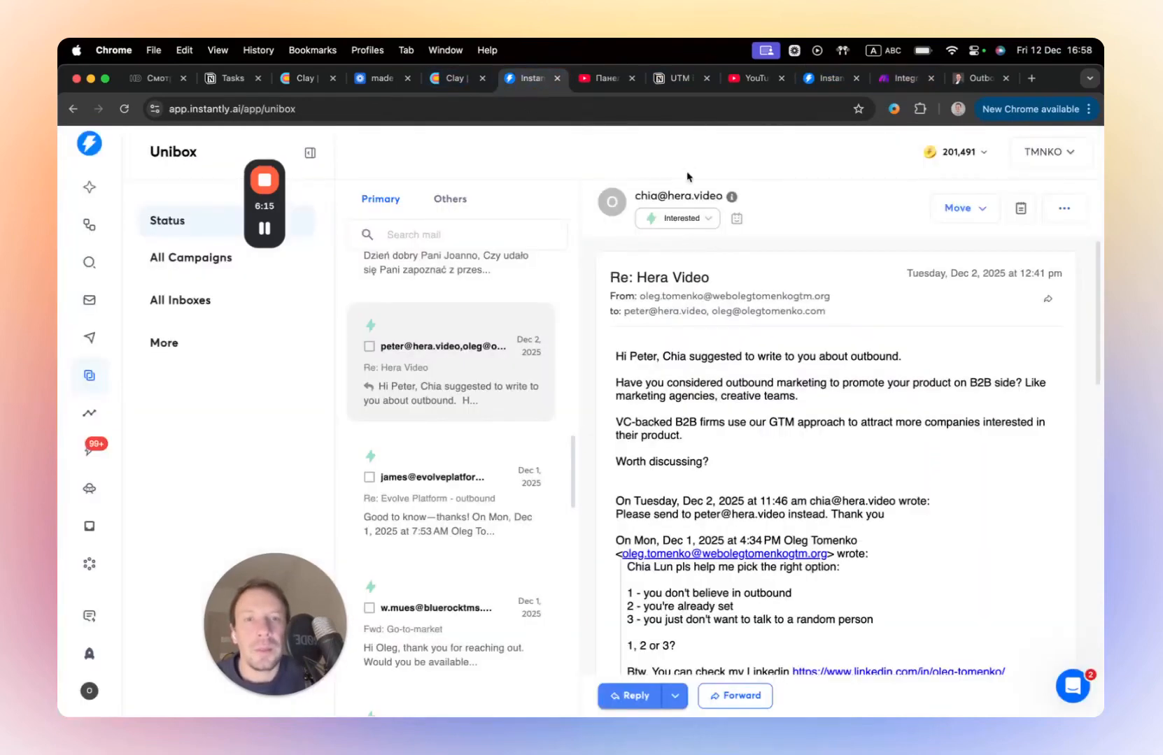
pyautogui.click(677, 219)
pyautogui.click(682, 276)
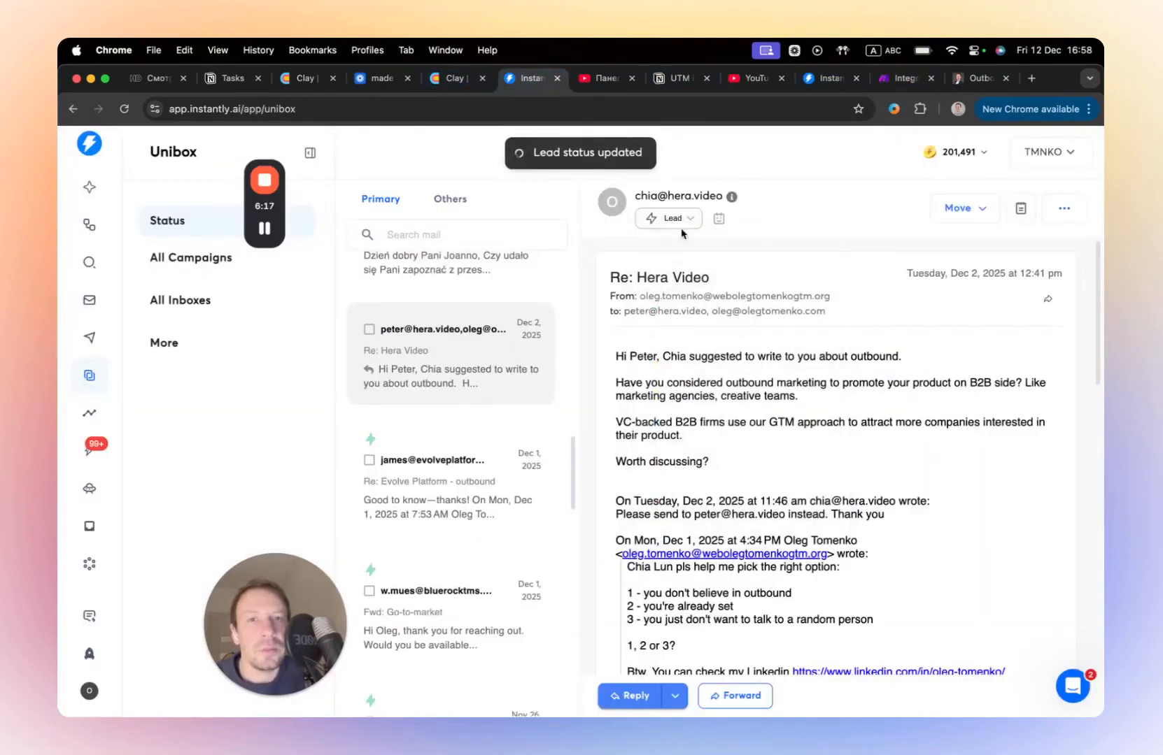
pyautogui.click(675, 219)
pyautogui.click(682, 305)
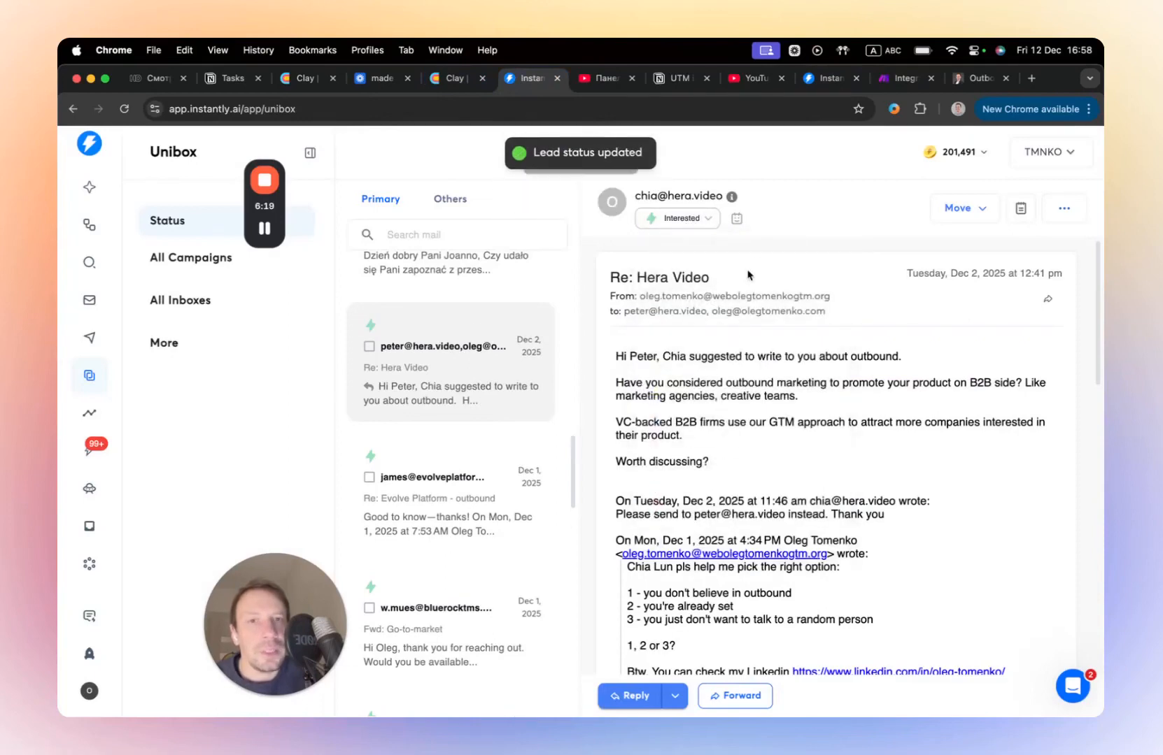
# Step: Switch to Make, check the data structure detection result and save the webhook module's settings
pyautogui.click(902, 78)
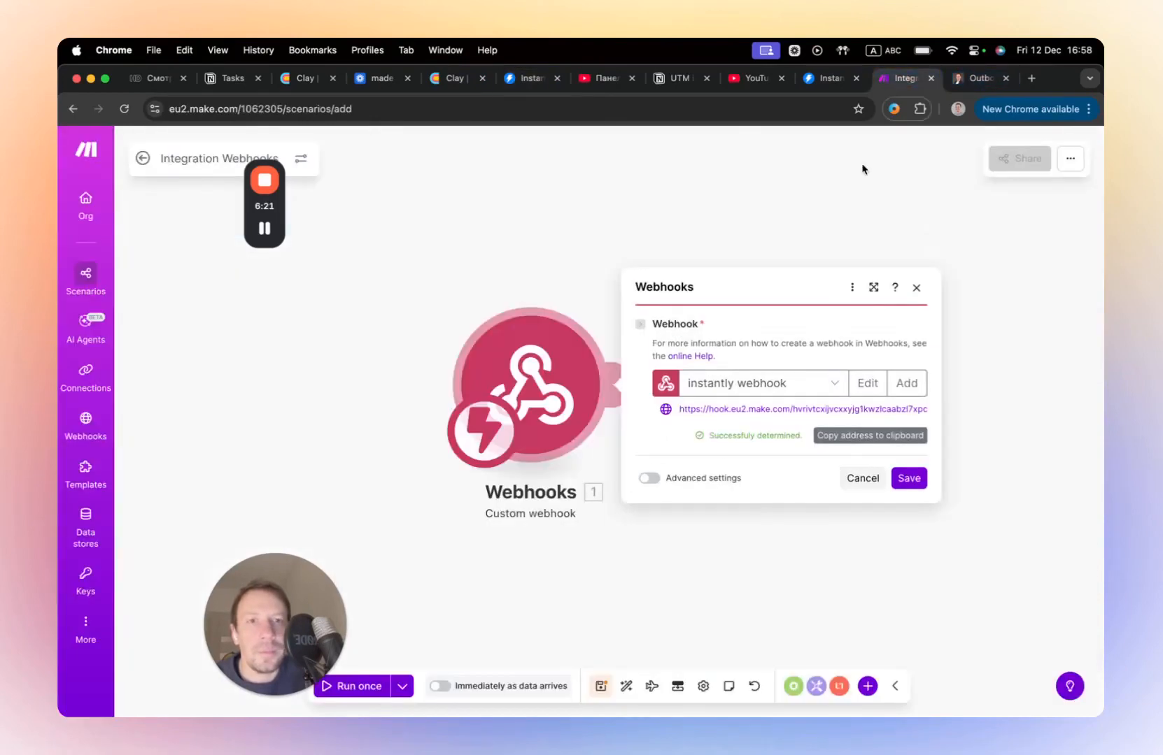
pyautogui.tripleClick(763, 435)
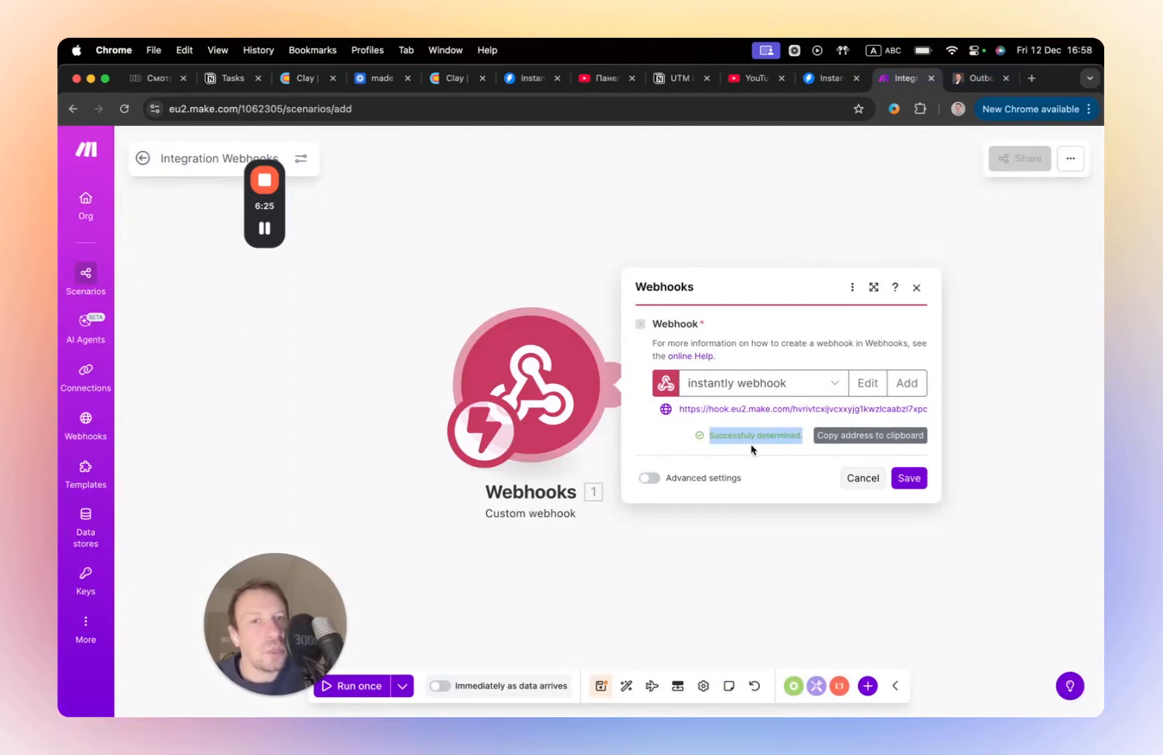
pyautogui.click(905, 486)
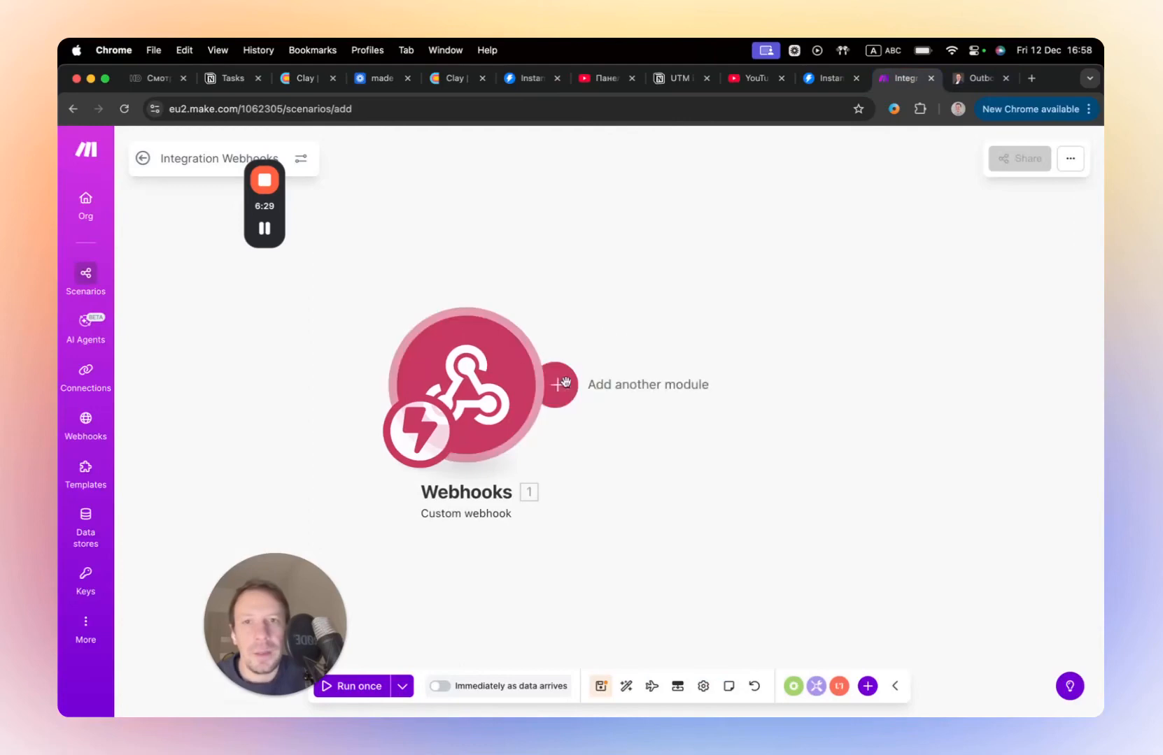
# Step: Add another module after the webhook and choose HubSpot CRM as its app
pyautogui.click(560, 384)
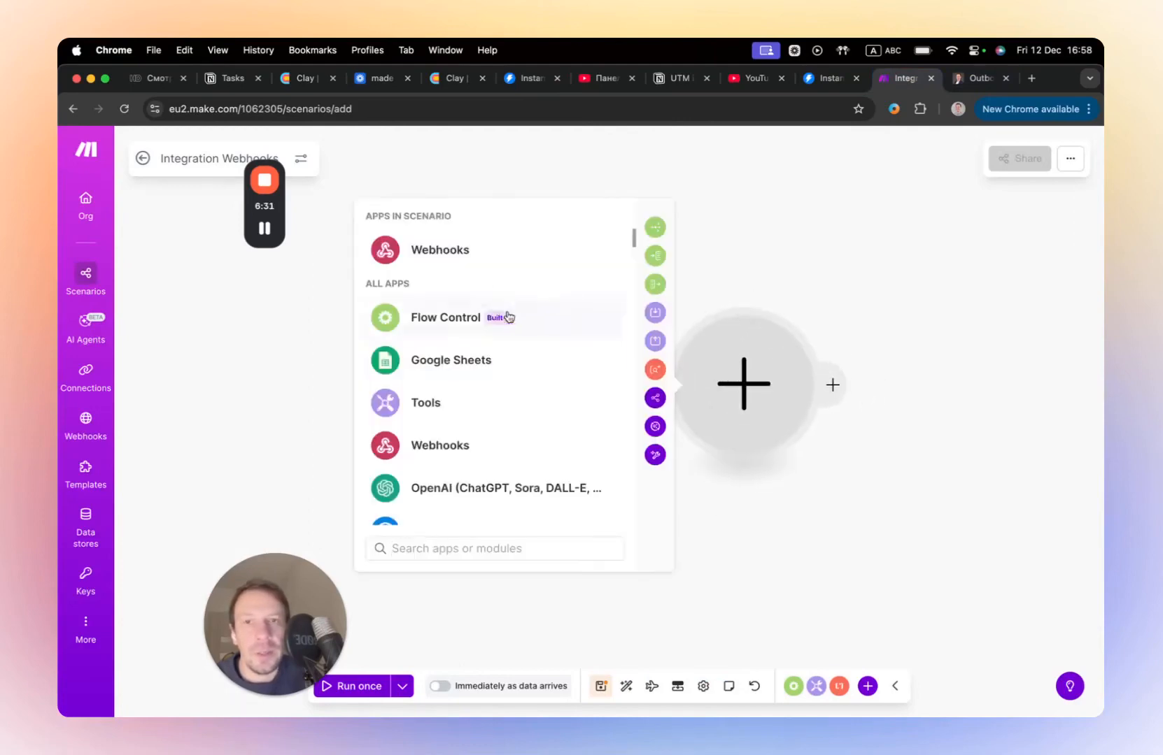
pyautogui.scroll(-3, 518, 335)
pyautogui.scroll(3, 519, 348)
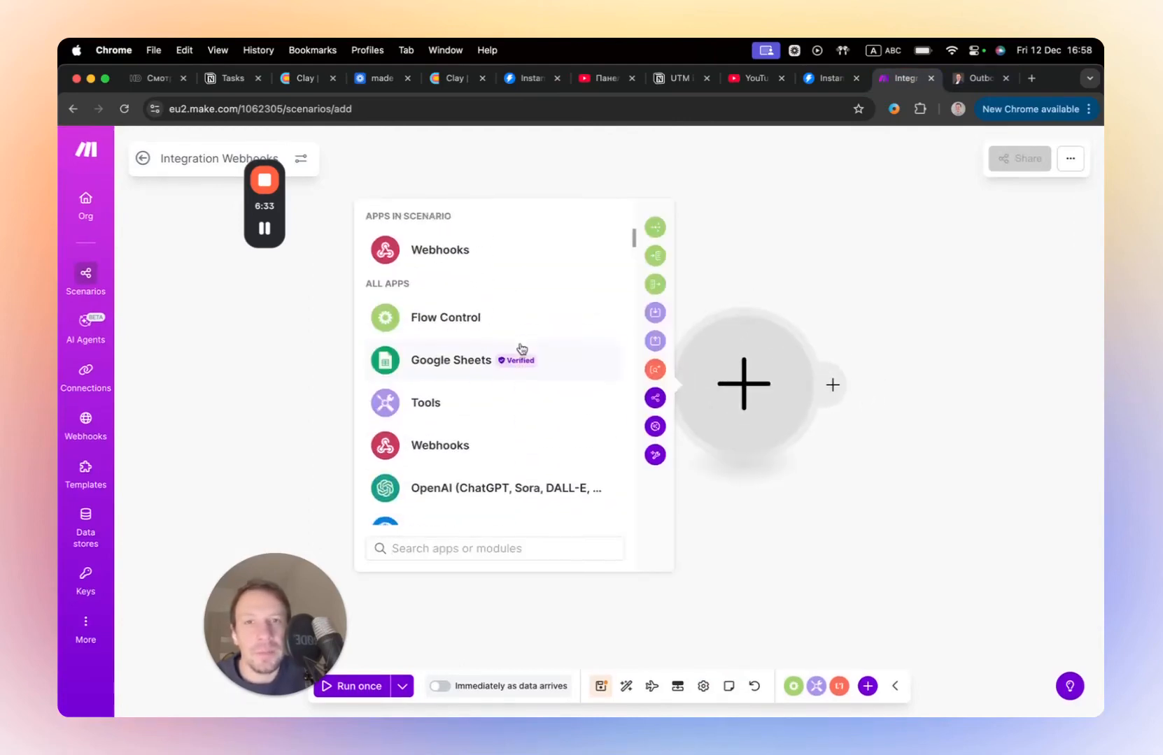
pyautogui.scroll(-5, 517, 349)
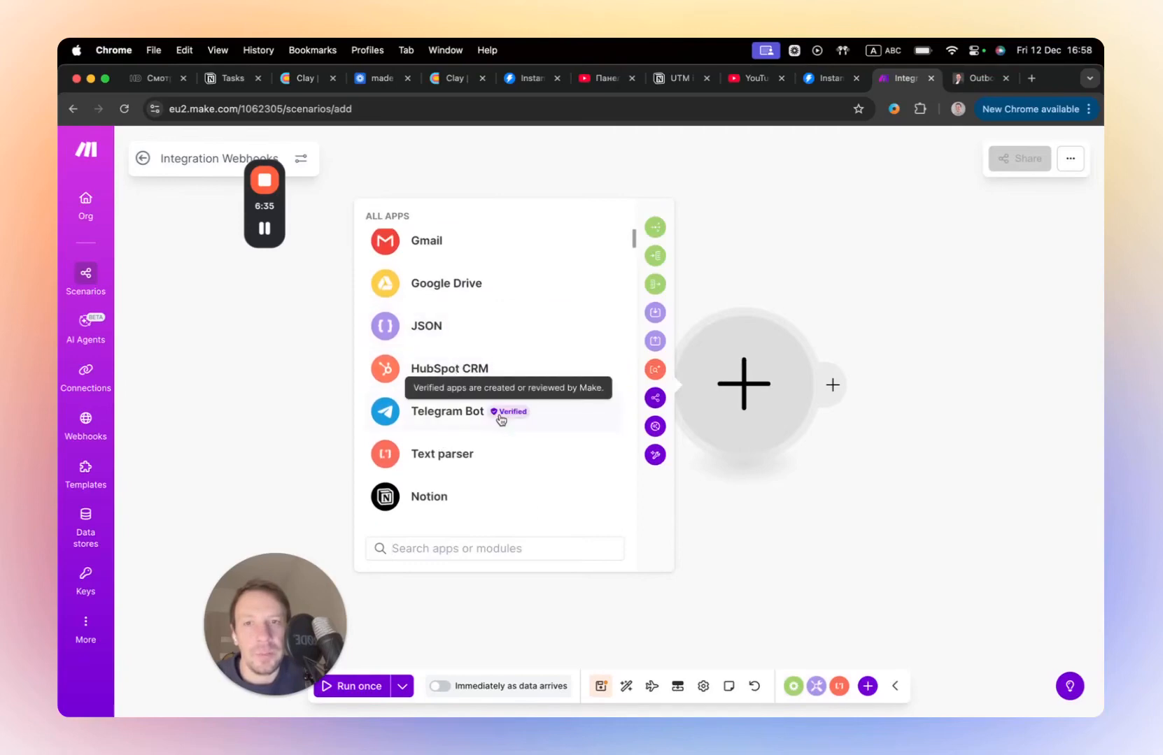
pyautogui.scroll(-3, 507, 414)
pyautogui.scroll(3, 511, 417)
pyautogui.click(441, 381)
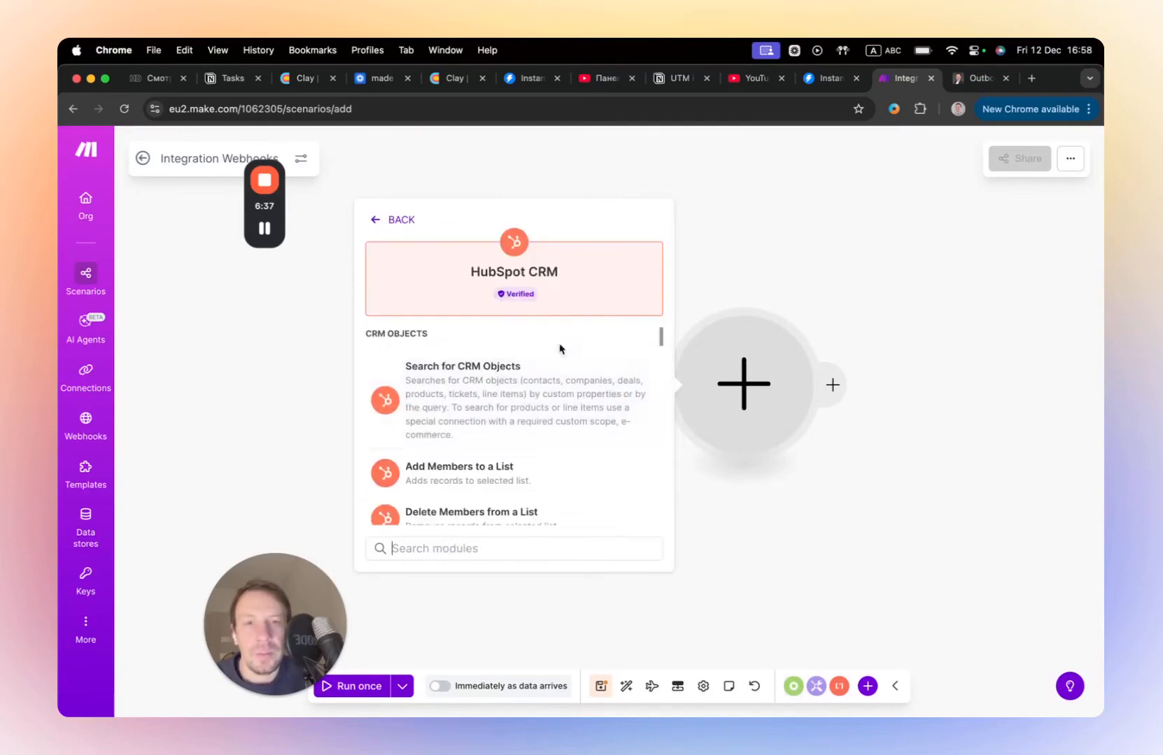
# Step: Choose the Create or Update a Contact action for the HubSpot CRM module
pyautogui.scroll(-3, 488, 395)
pyautogui.scroll(3, 482, 394)
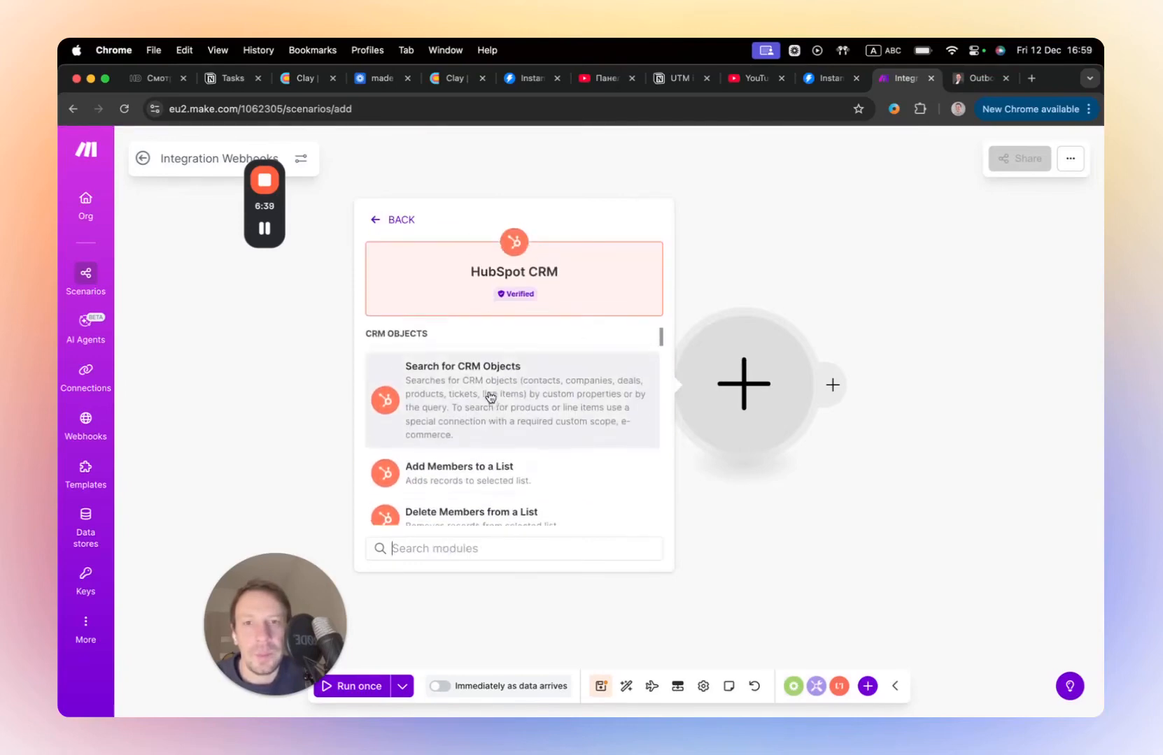
pyautogui.scroll(-1, 491, 397)
pyautogui.scroll(-5, 491, 397)
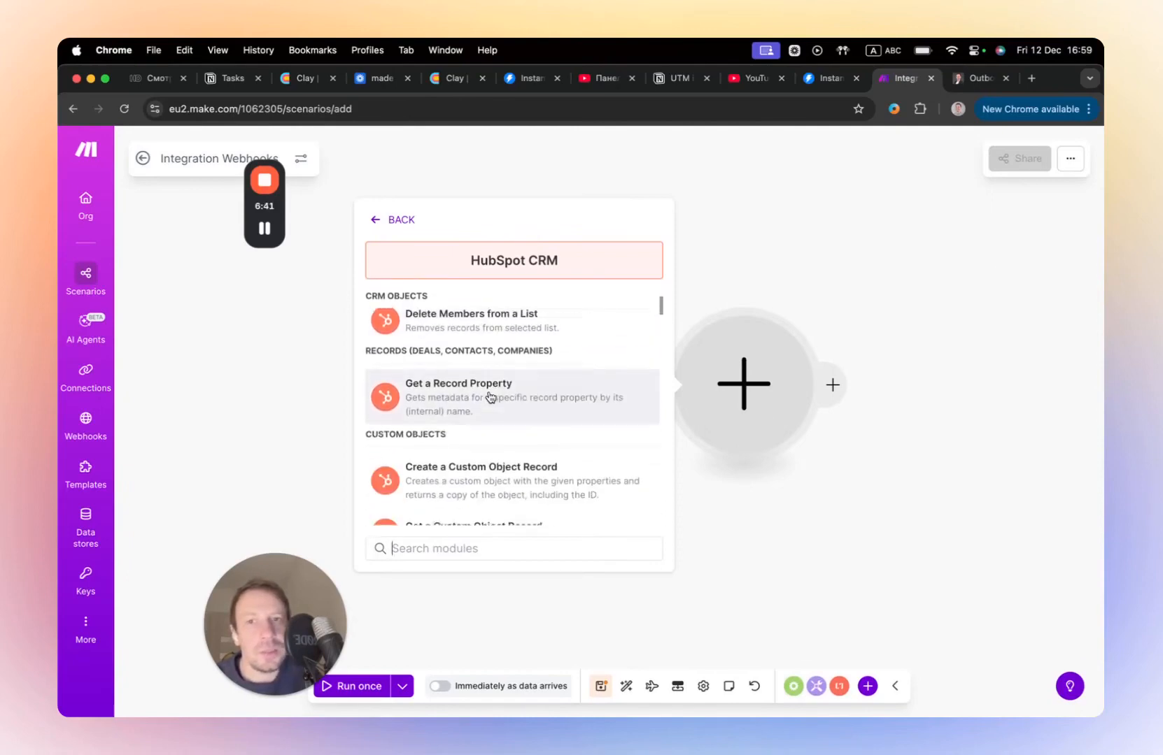
pyautogui.scroll(-5, 490, 397)
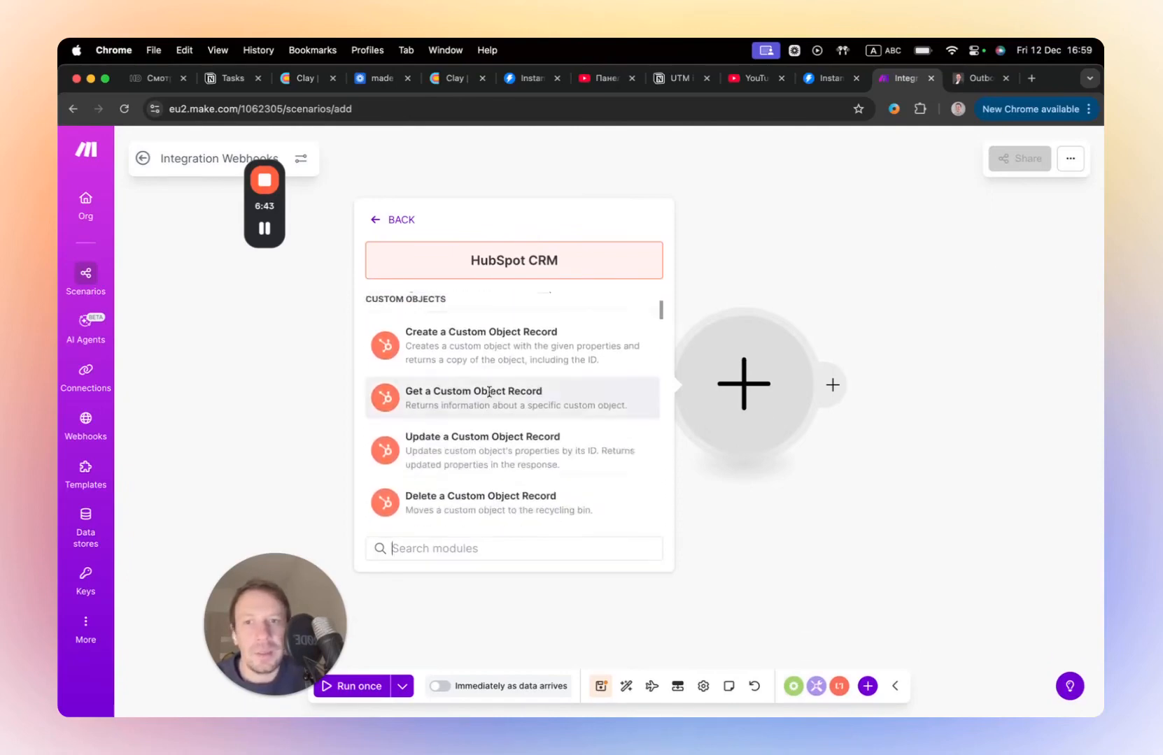
pyautogui.scroll(-4, 498, 474)
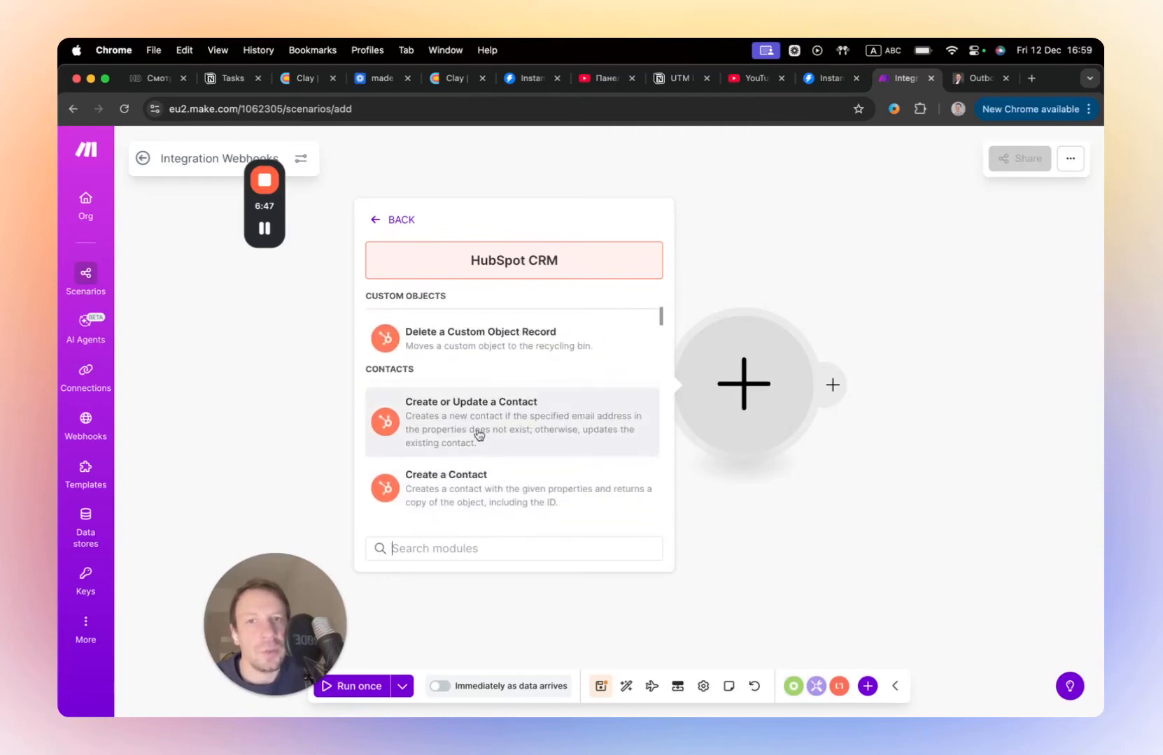
pyautogui.click(482, 421)
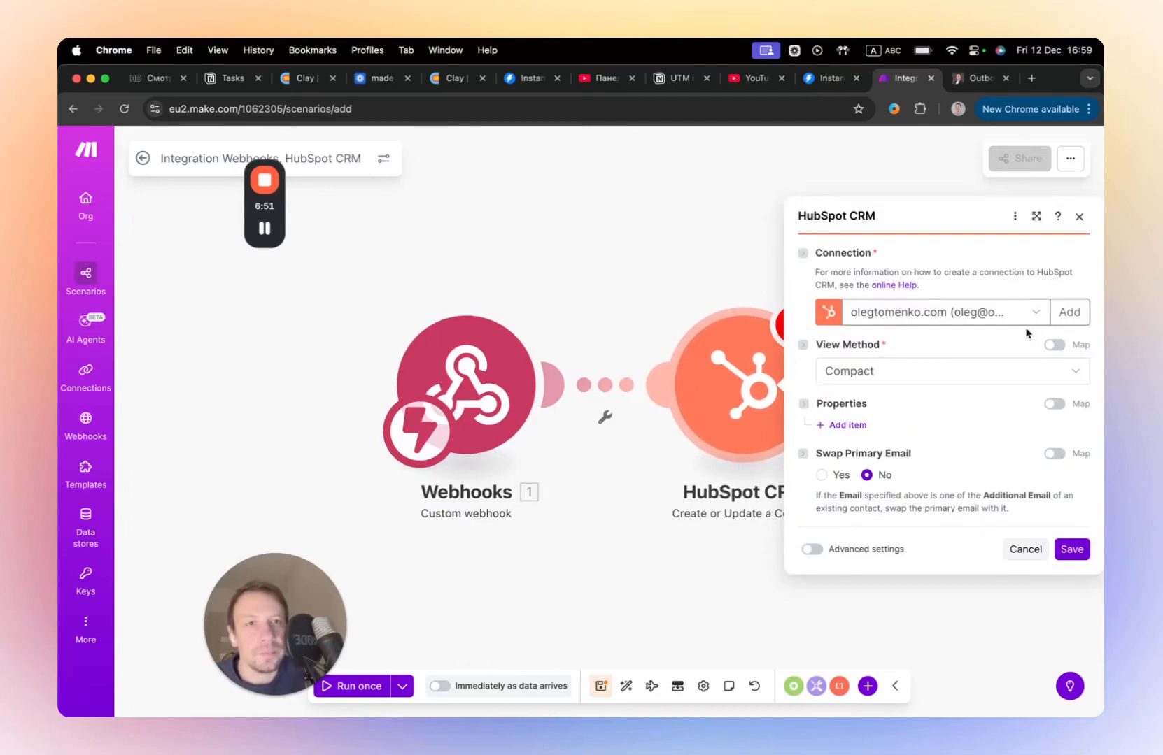
# Step: Set the HubSpot contact module's View Method to All Fields
pyautogui.click(843, 425)
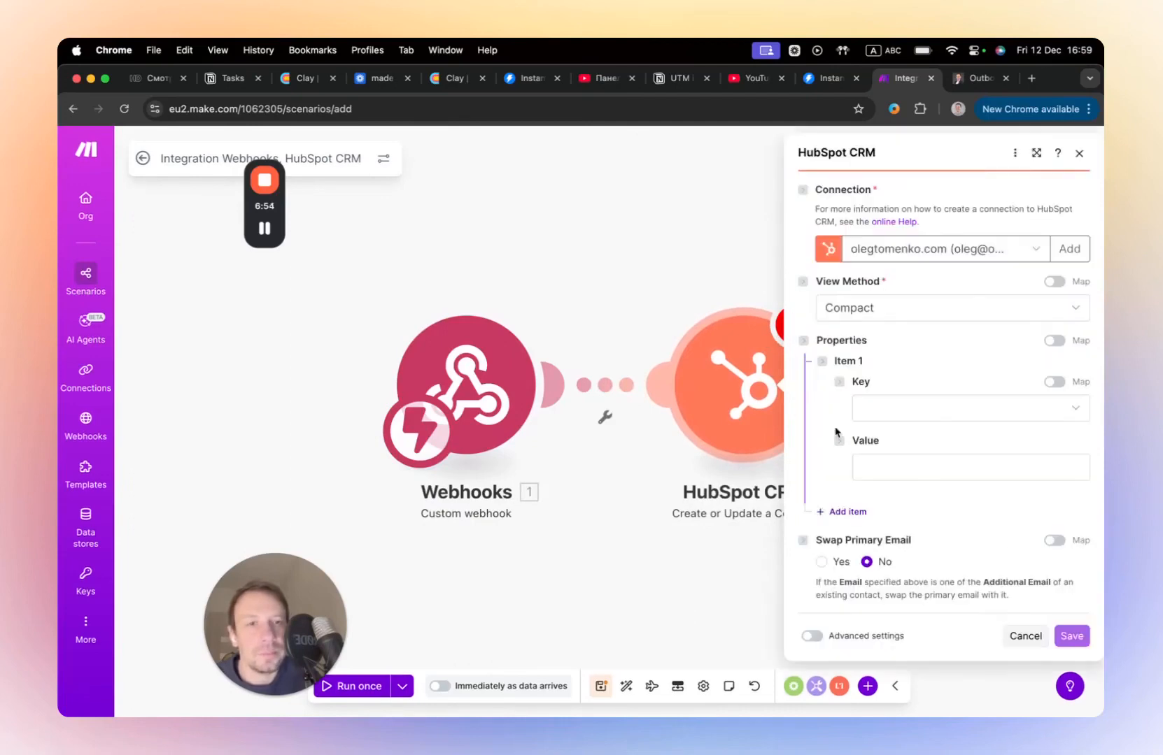
pyautogui.click(892, 313)
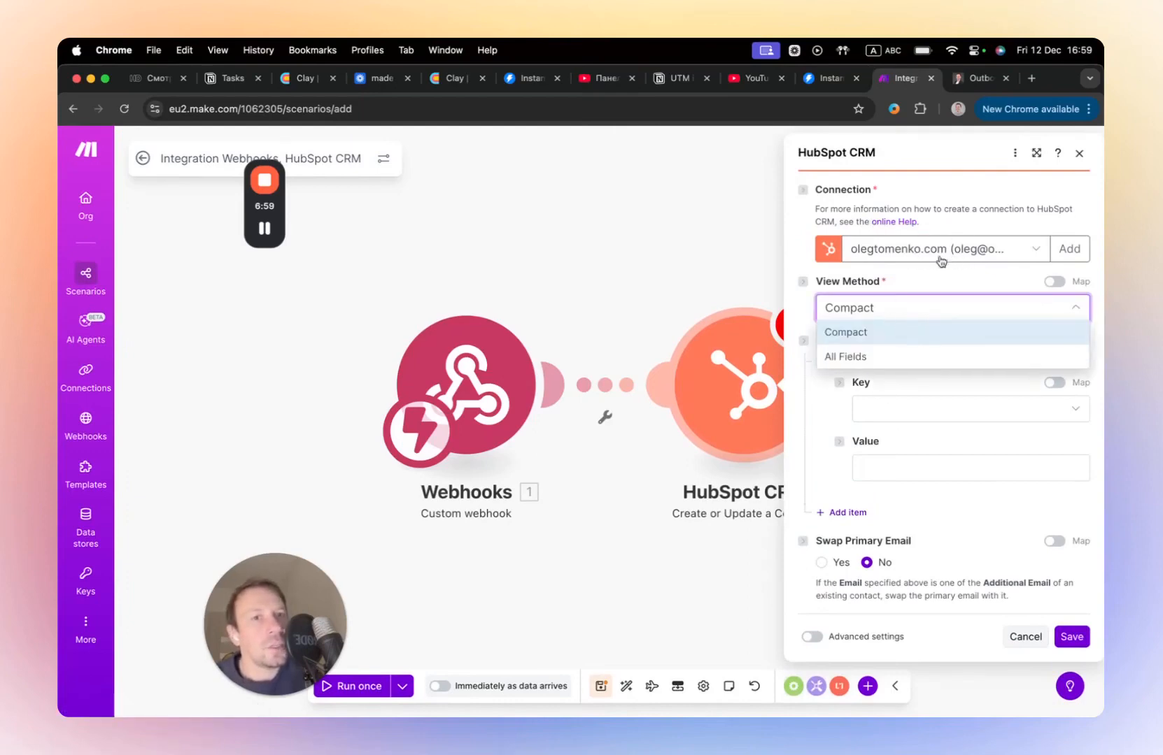
pyautogui.click(954, 205)
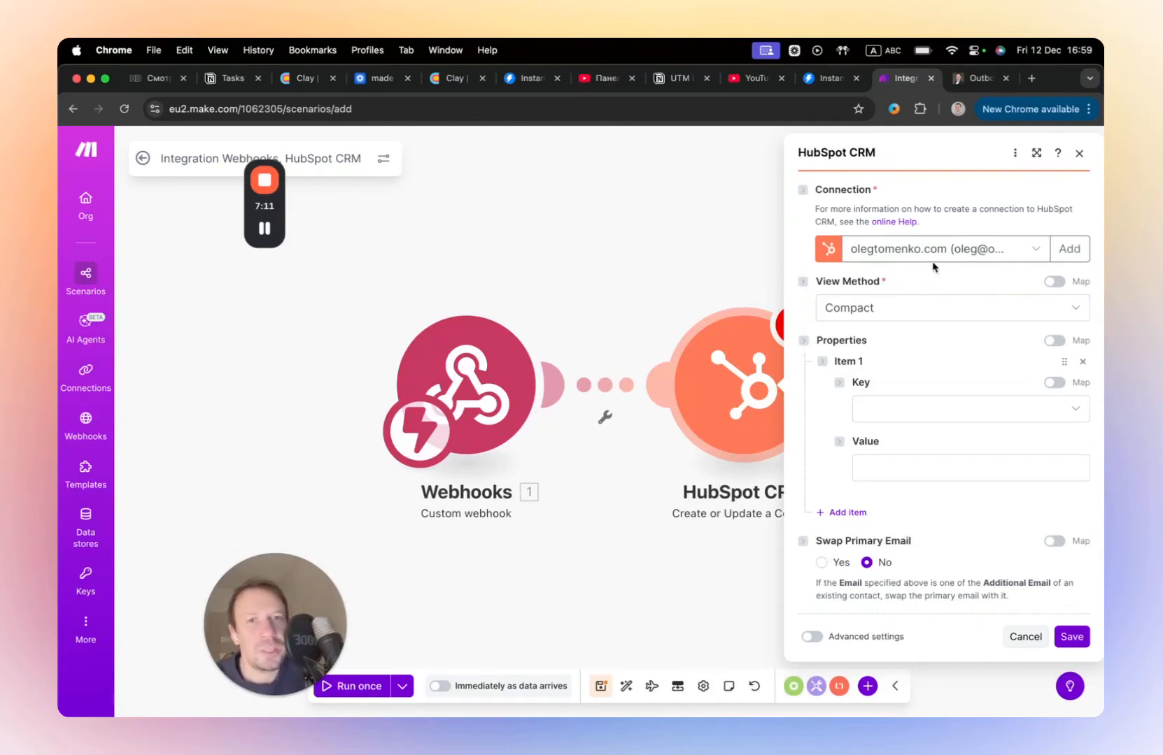
pyautogui.click(902, 309)
pyautogui.click(891, 354)
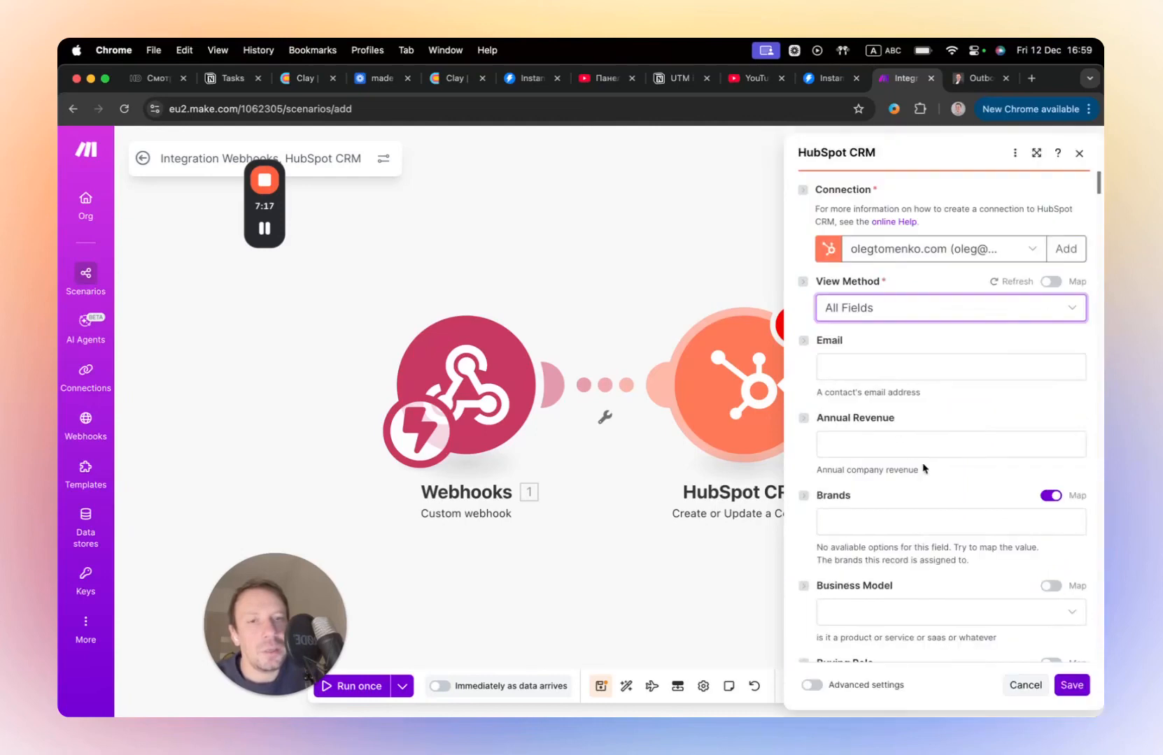
# Step: Map the contact's Email field to the webhook's email value
pyautogui.click(875, 369)
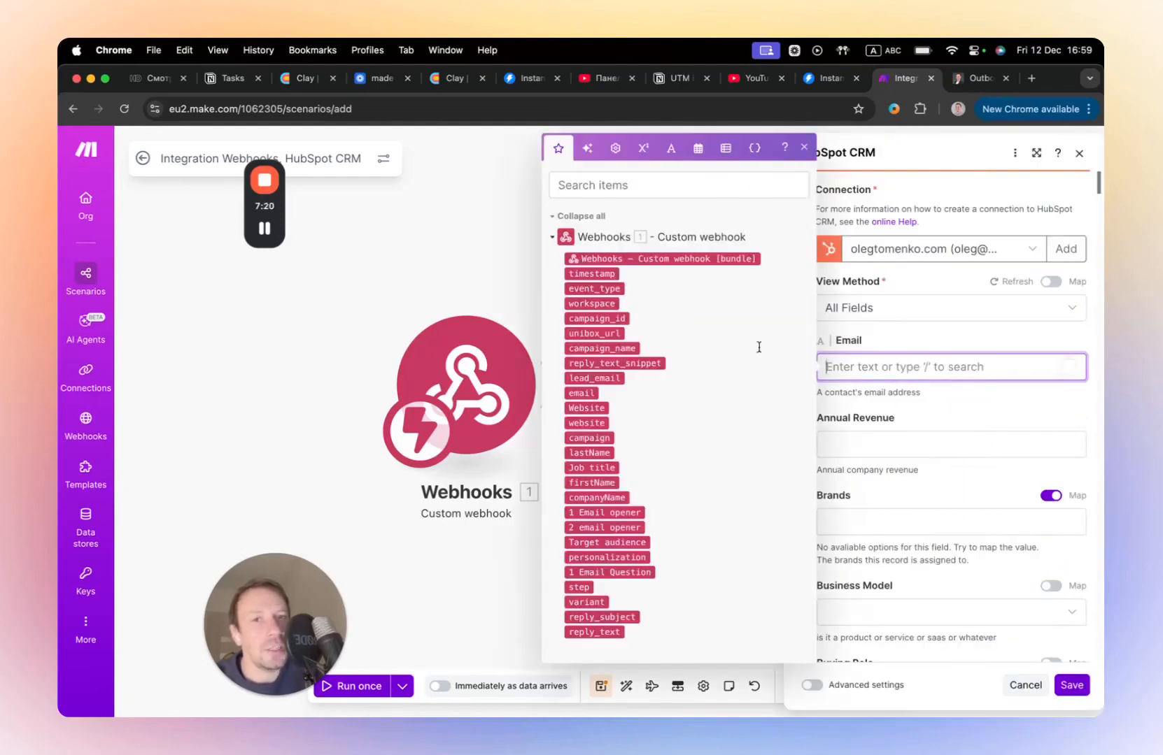
pyautogui.click(585, 393)
pyautogui.click(966, 426)
# Step: Look through the available HubSpot contact fields, from Email to Company Size, for ones to map
pyautogui.scroll(-5, 924, 448)
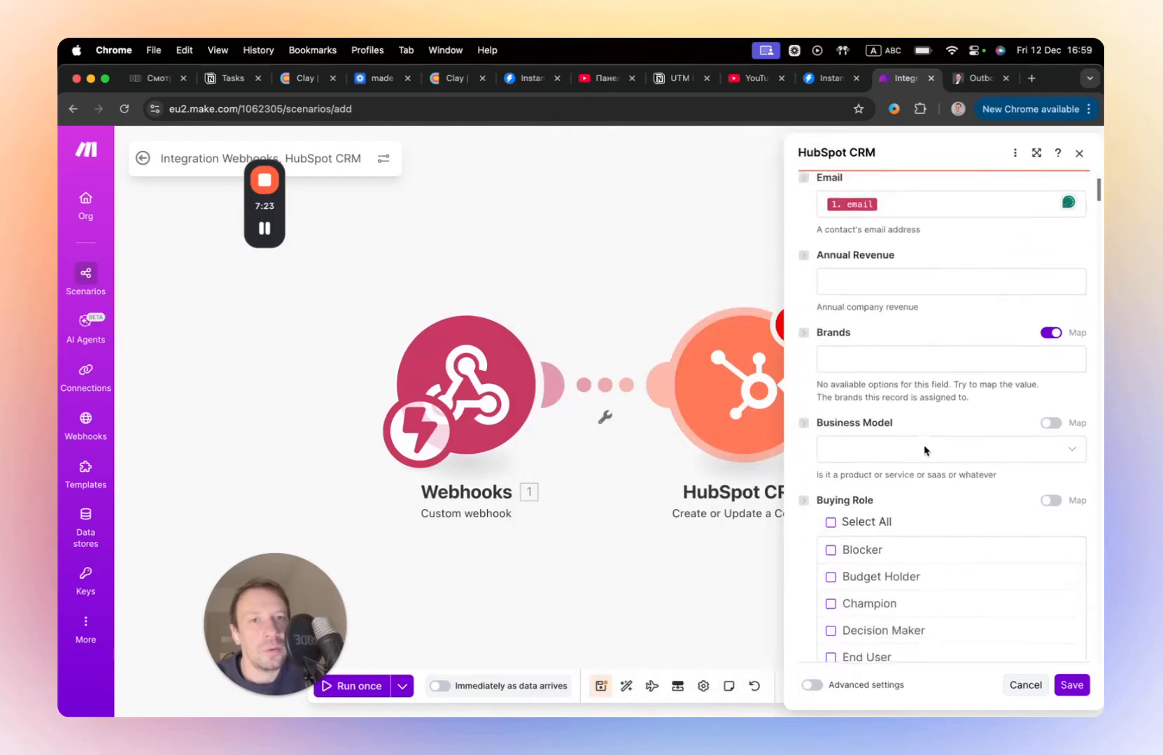
pyautogui.scroll(2, 925, 450)
pyautogui.scroll(-5, 925, 450)
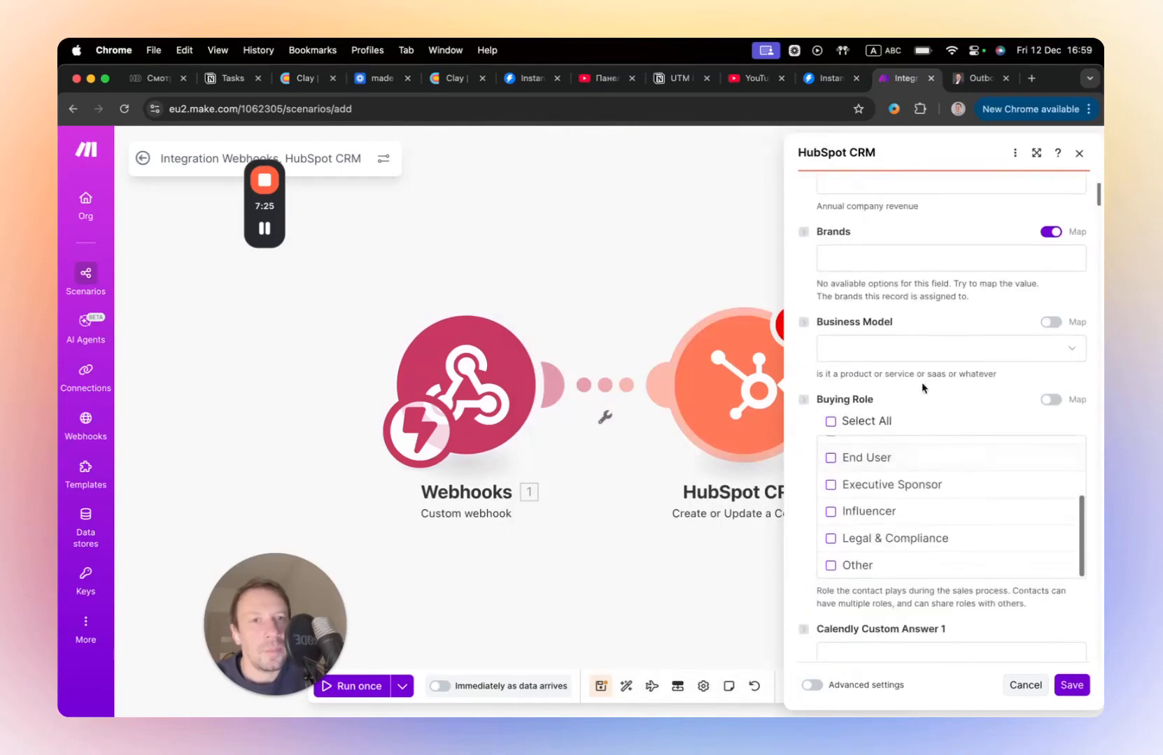
pyautogui.scroll(-15, 922, 389)
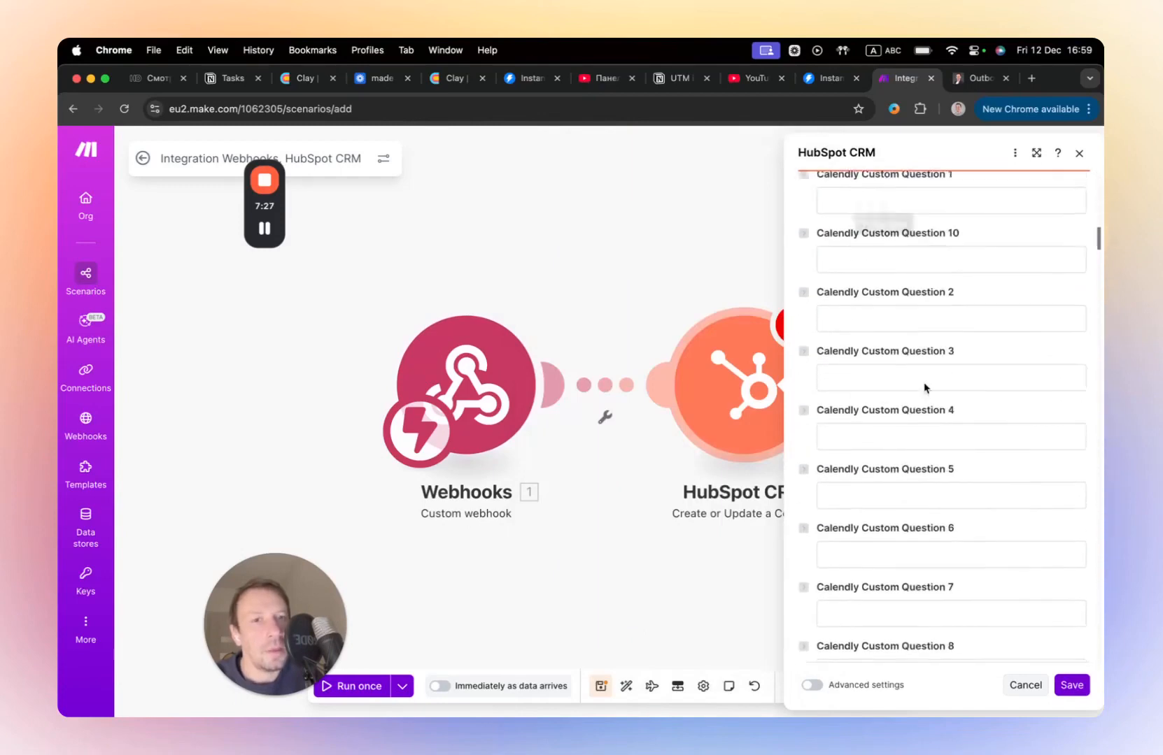
pyautogui.scroll(-12, 923, 387)
pyautogui.scroll(5, 923, 387)
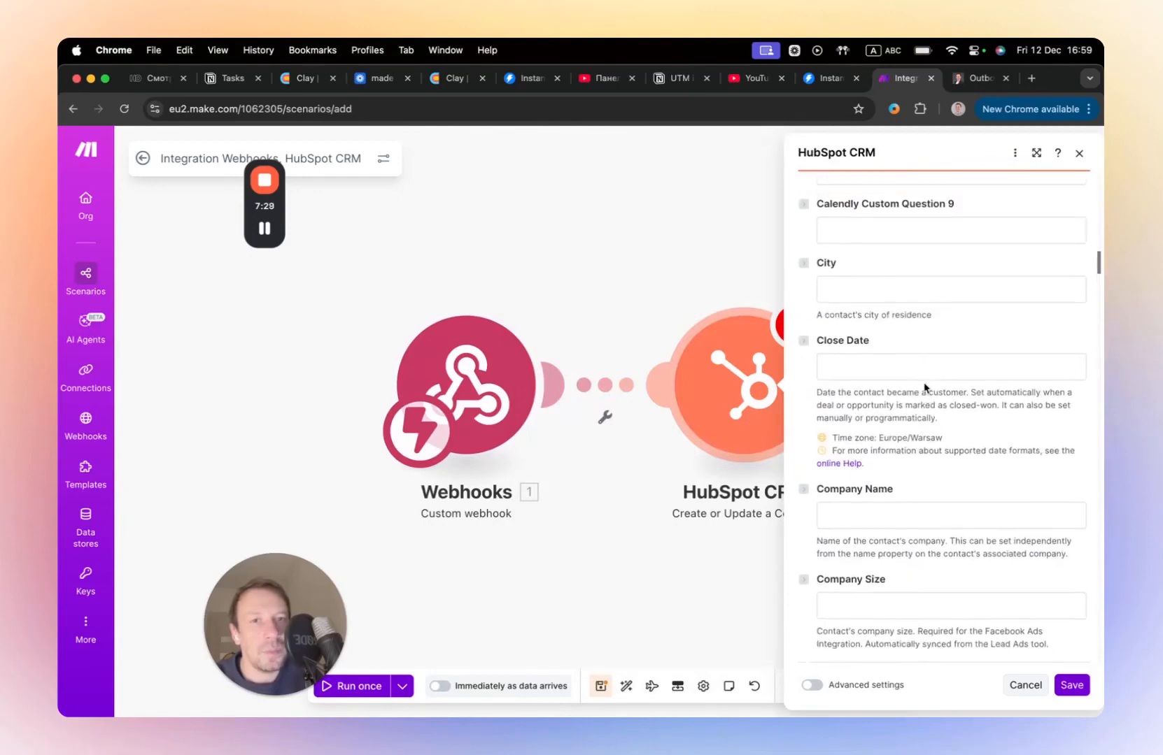
pyautogui.scroll(12, 924, 387)
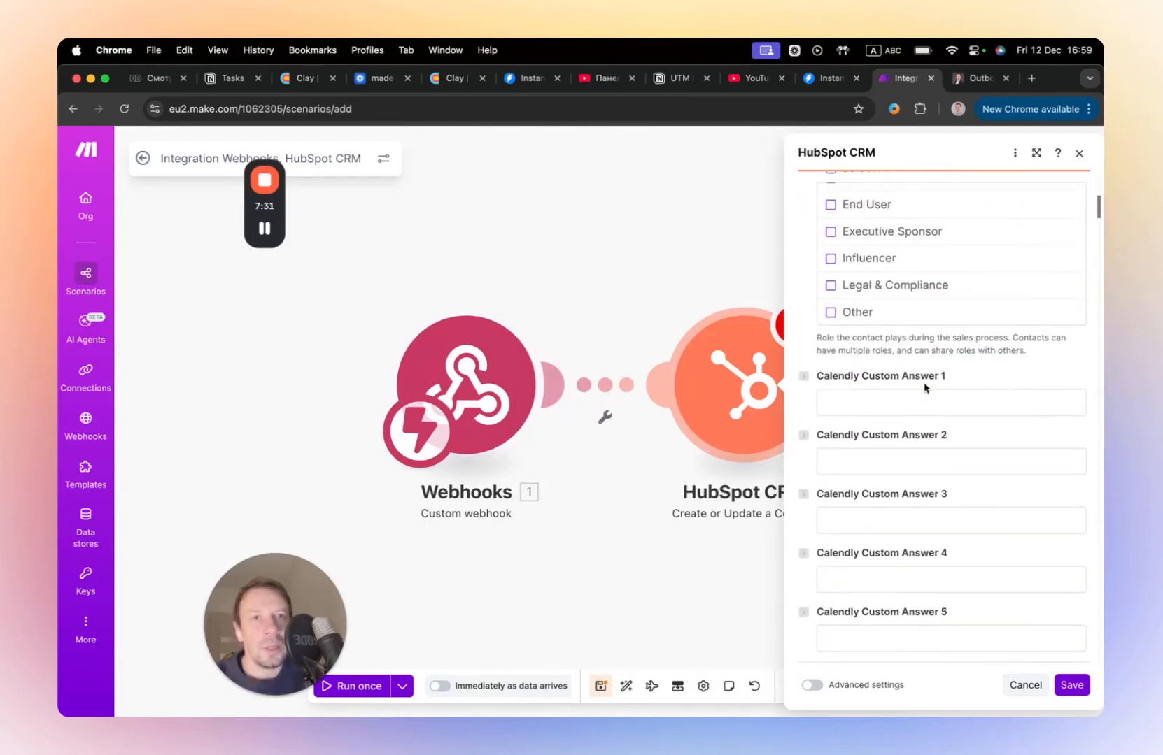
pyautogui.scroll(10, 924, 387)
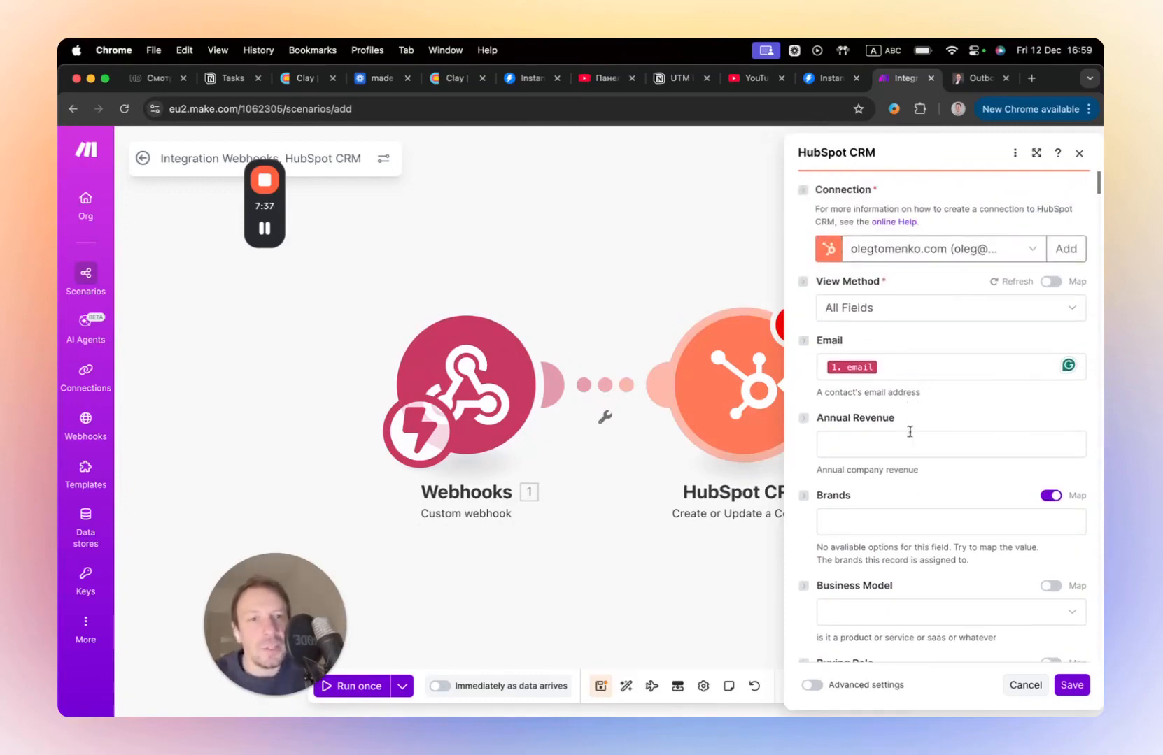
# Step: Map the contact's Company Name field to the webhook's companyName value
pyautogui.scroll(-10, 909, 432)
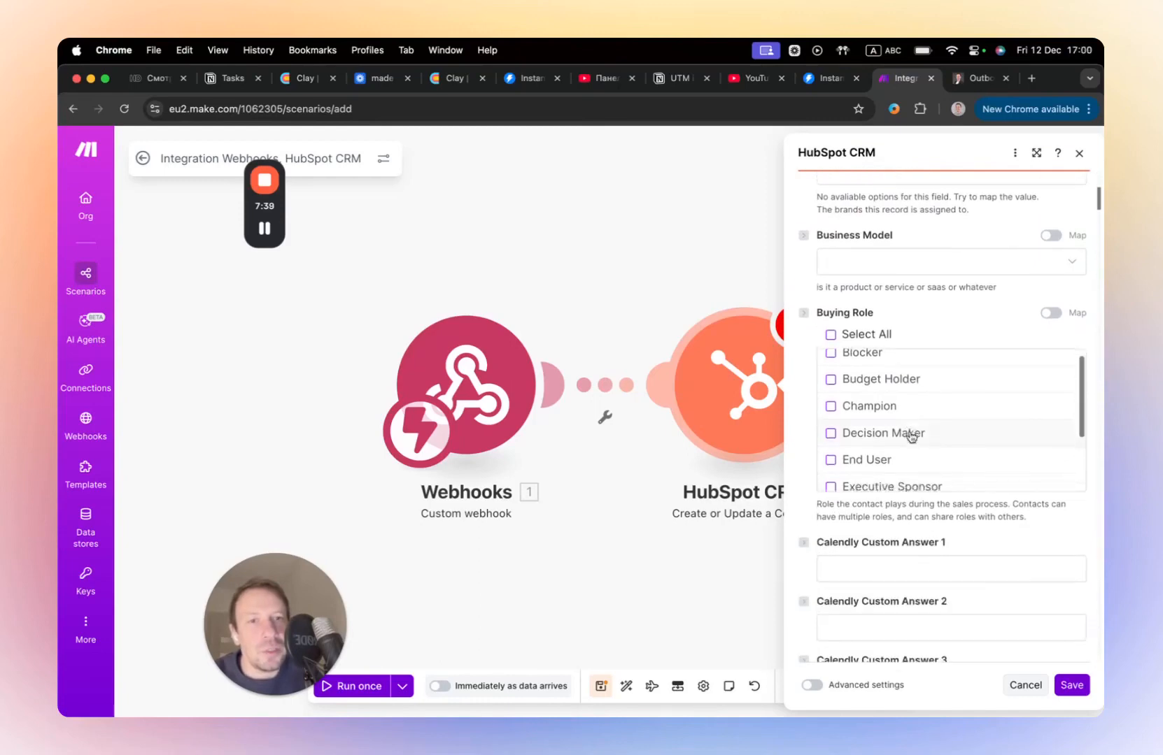
pyautogui.scroll(1, 911, 437)
pyautogui.scroll(4, 911, 341)
pyautogui.scroll(-10, 910, 337)
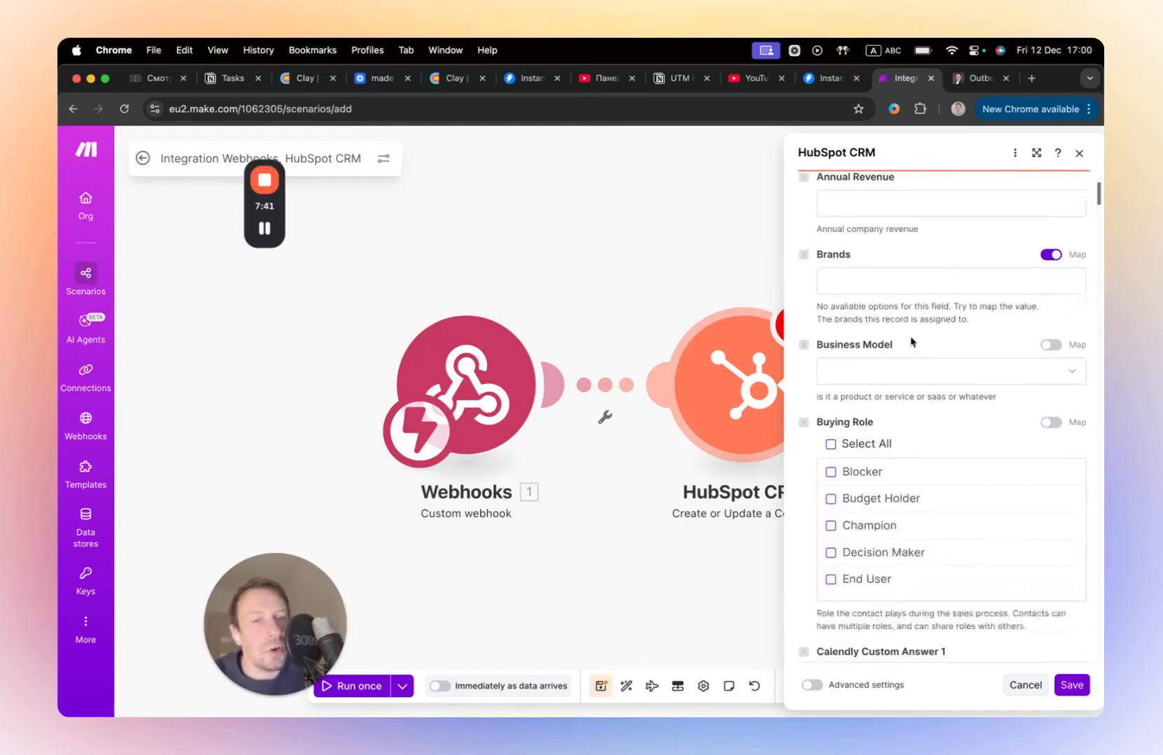
pyautogui.scroll(-15, 911, 337)
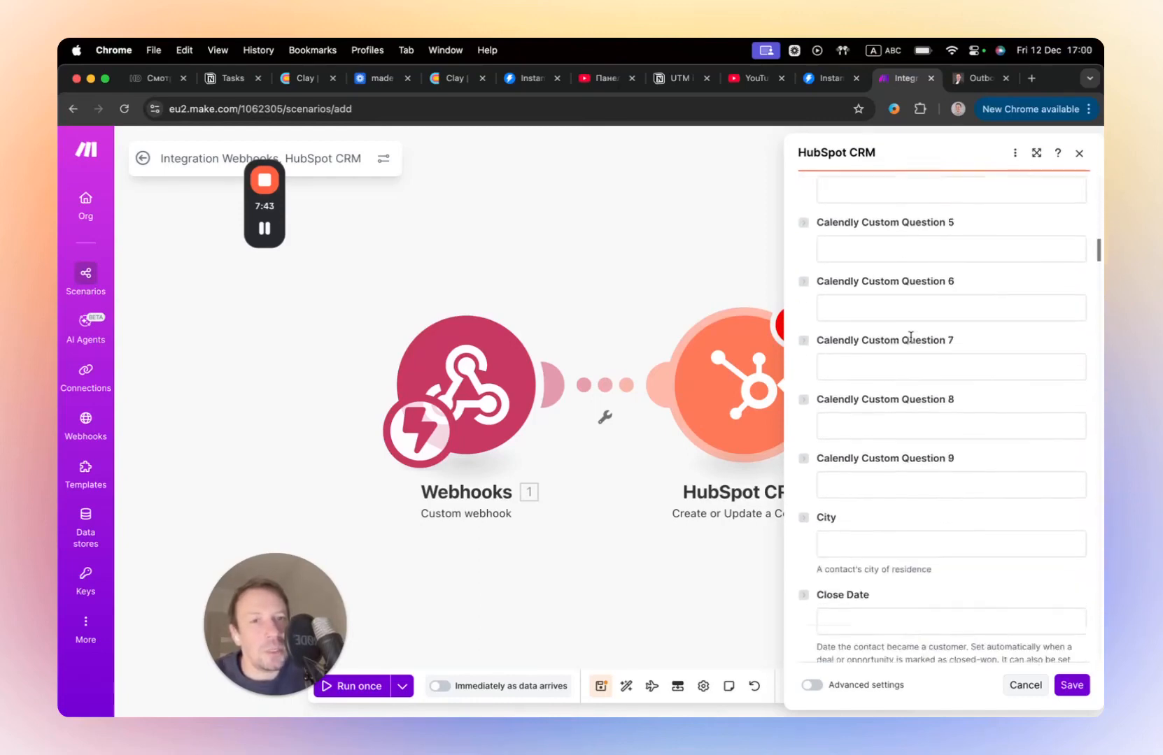
pyautogui.scroll(-2, 910, 341)
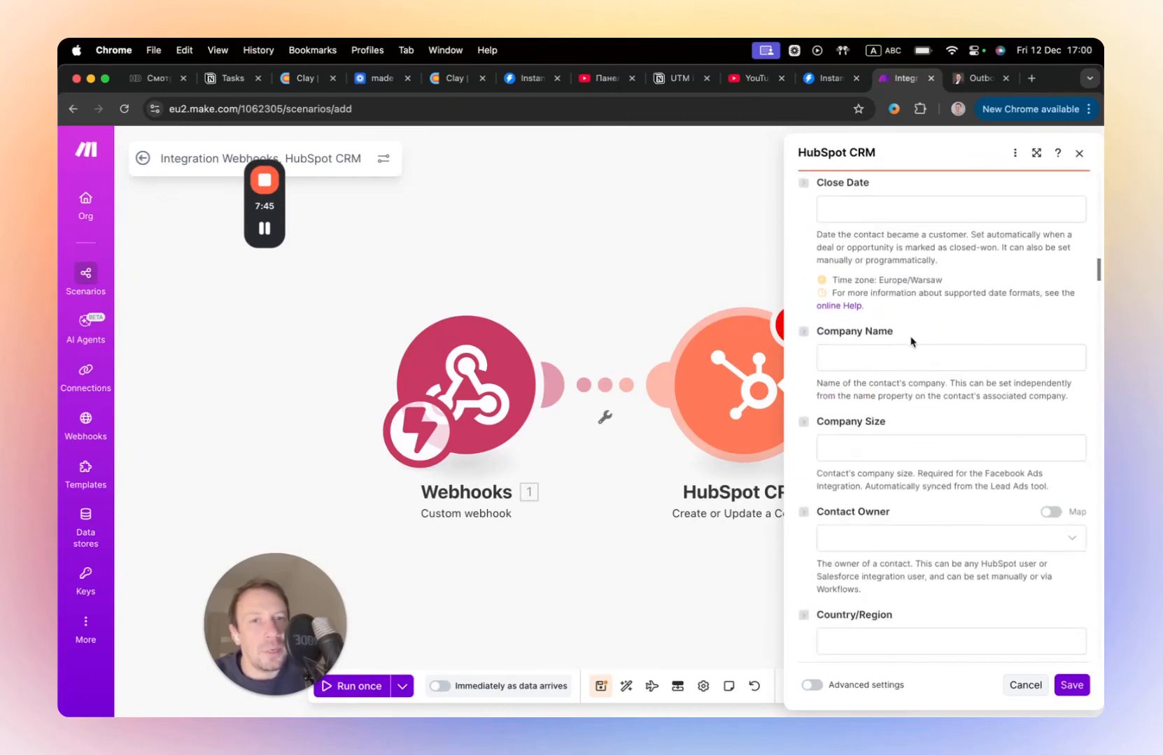
pyautogui.click(863, 352)
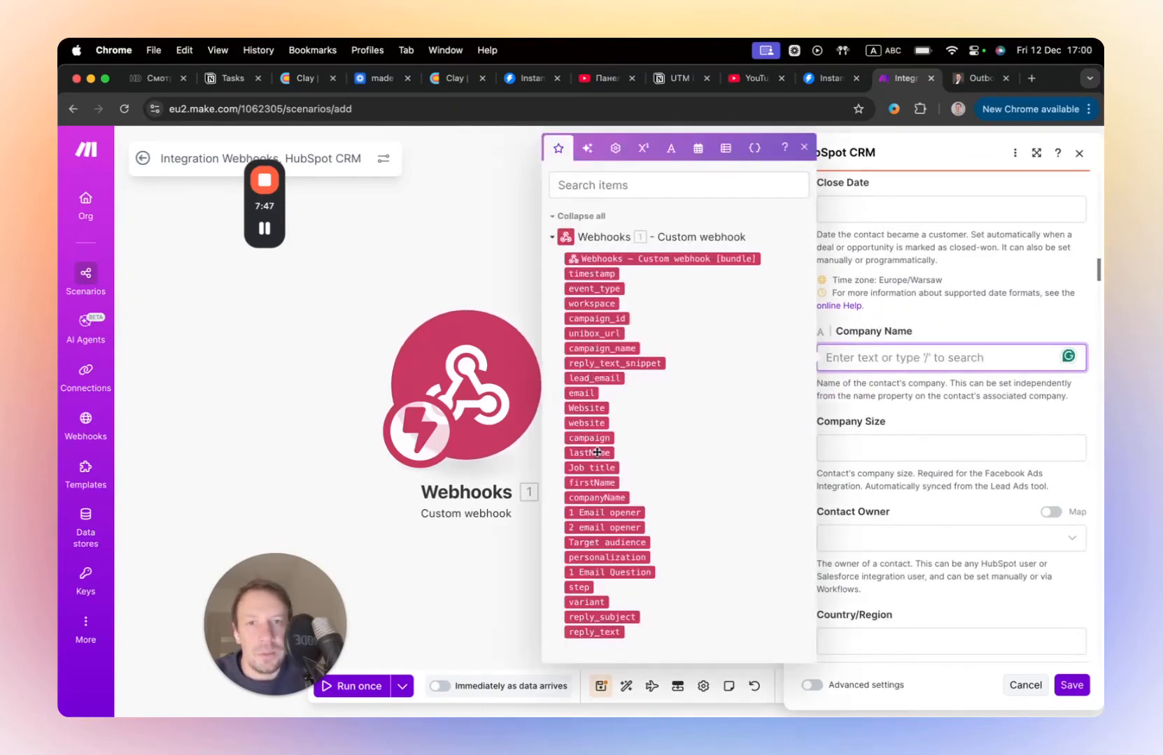
pyautogui.click(599, 498)
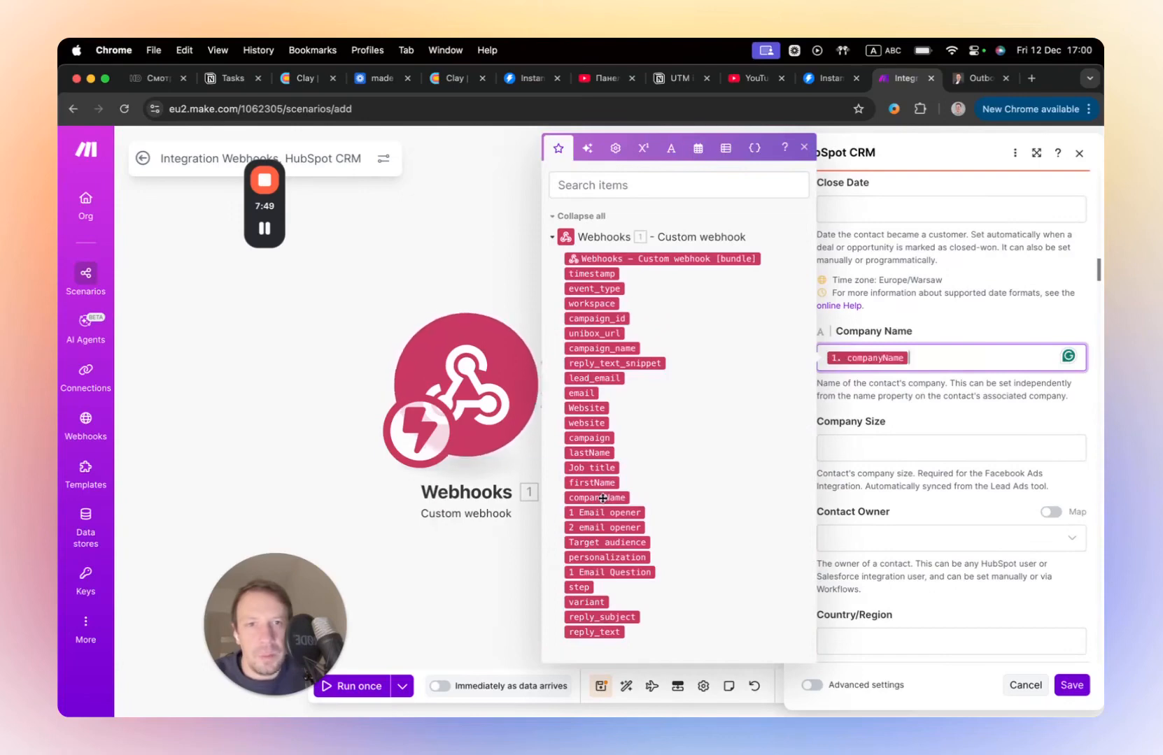
pyautogui.click(908, 424)
# Step: Set the Contact Owner to the listed HubSpot user
pyautogui.scroll(-3, 908, 424)
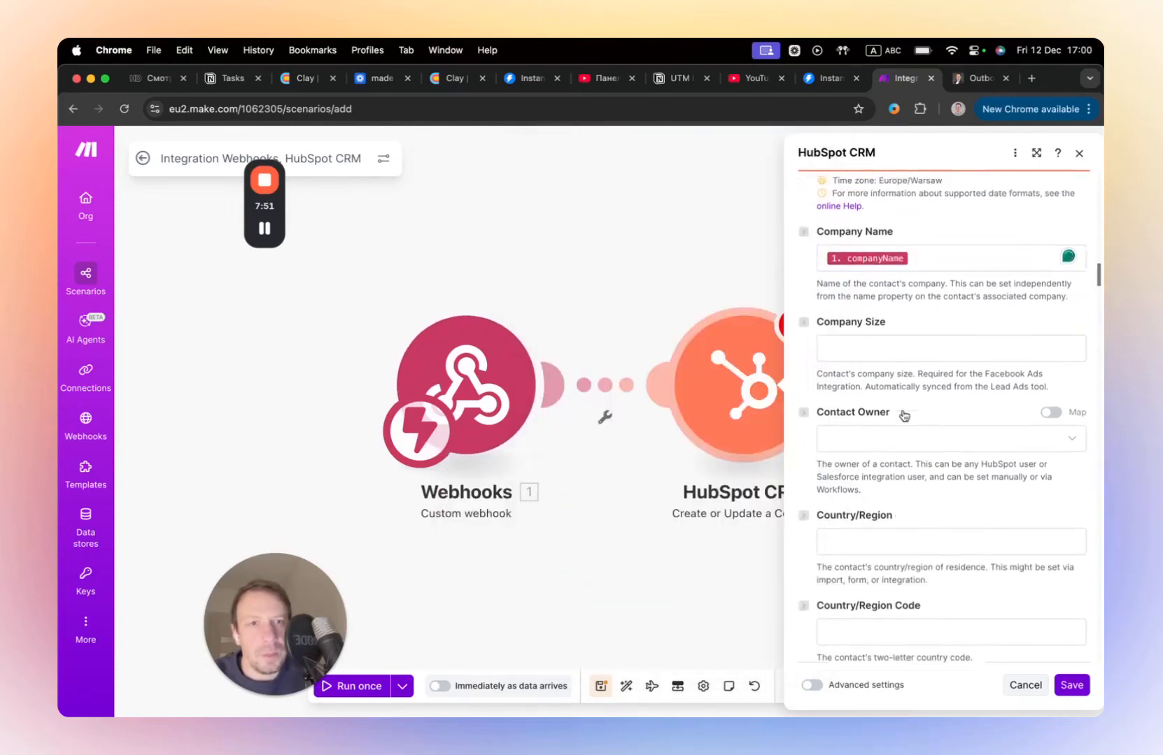
pyautogui.scroll(1, 902, 416)
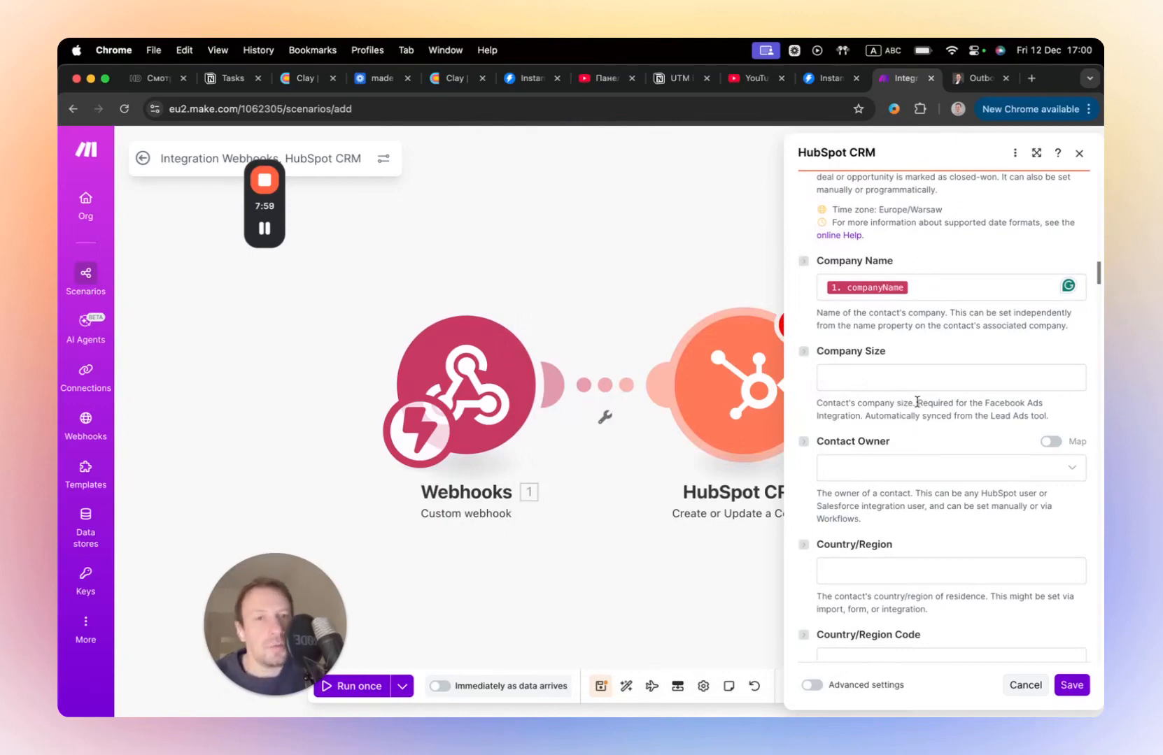
pyautogui.scroll(-3, 885, 420)
pyautogui.click(879, 374)
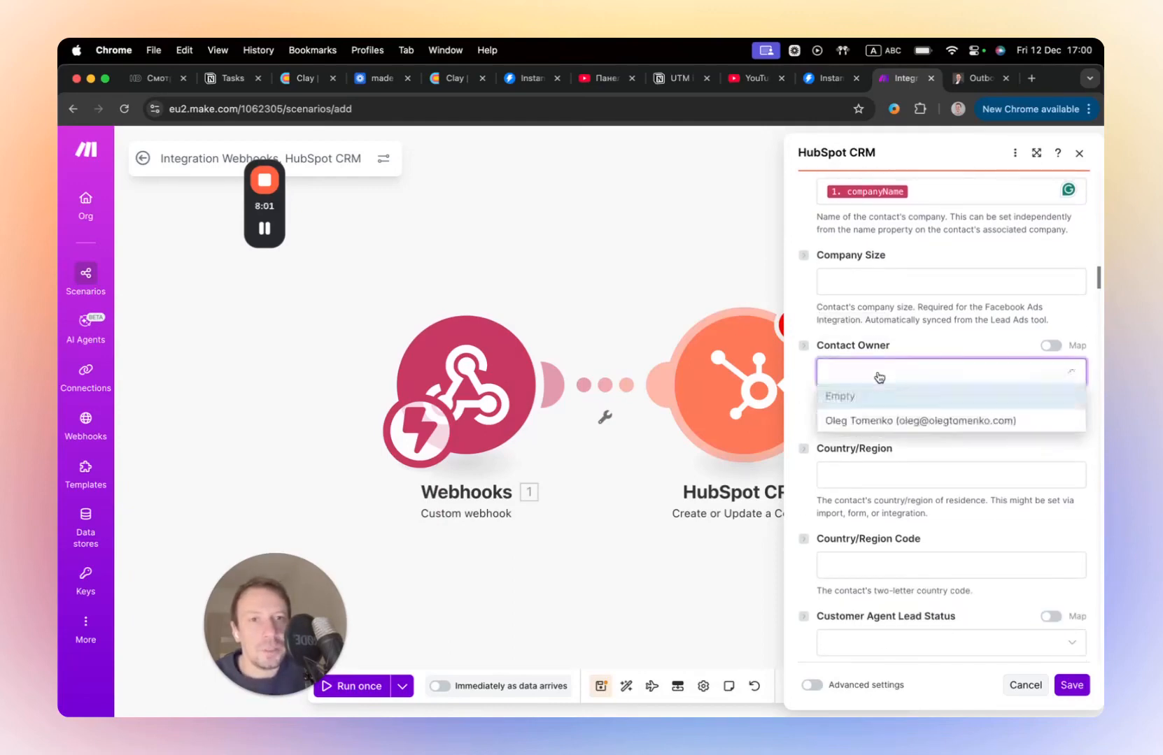
pyautogui.click(876, 422)
# Step: Map the contact's Email Campaign Name field to the webhook's campaign_name value
pyautogui.scroll(-8, 938, 420)
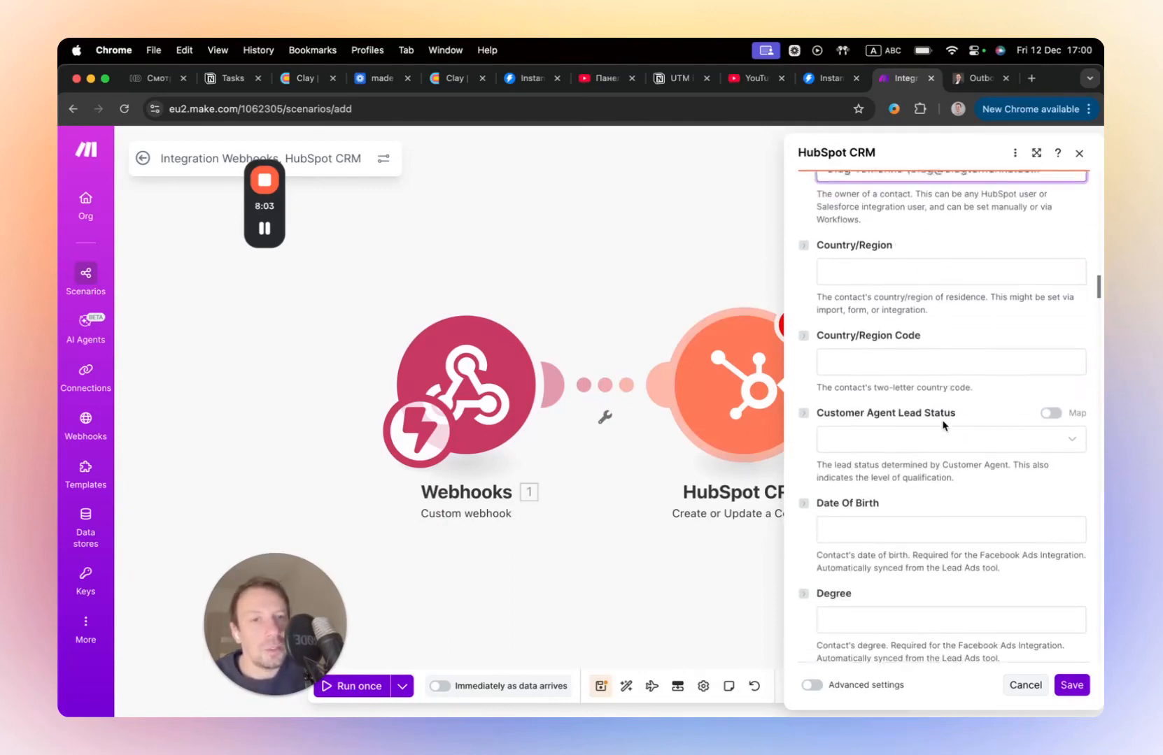
pyautogui.scroll(-9, 943, 425)
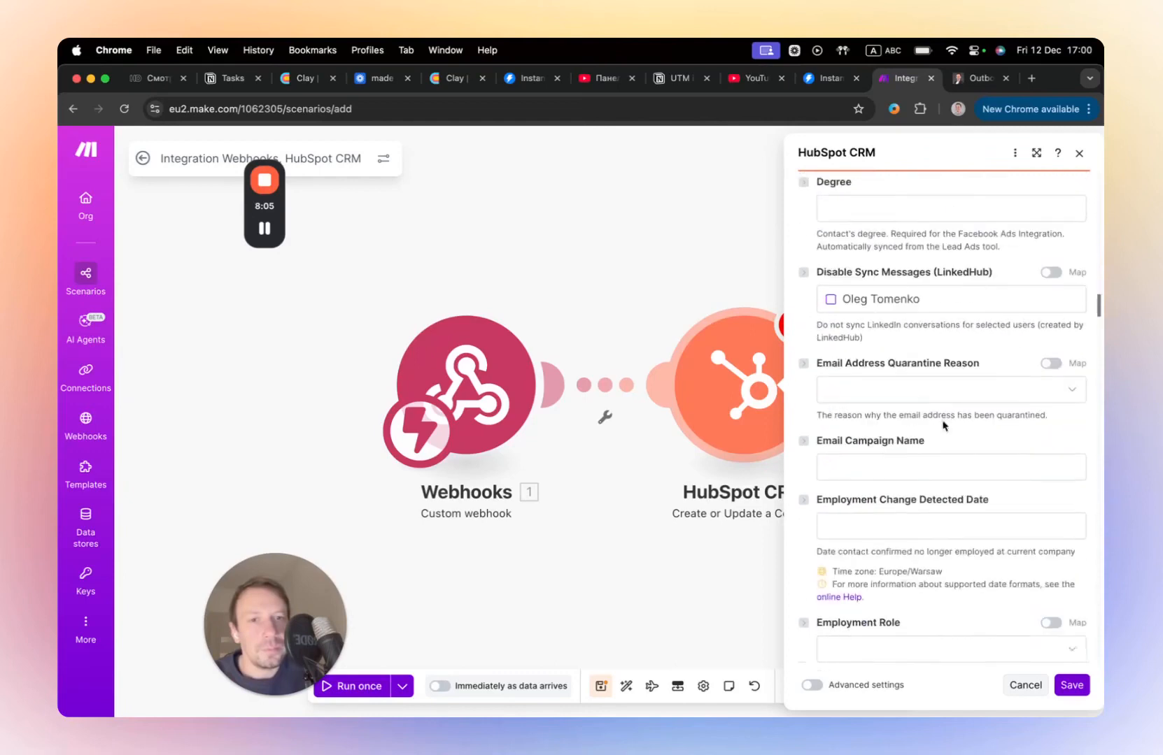
pyautogui.scroll(12, 943, 423)
pyautogui.scroll(-15, 942, 420)
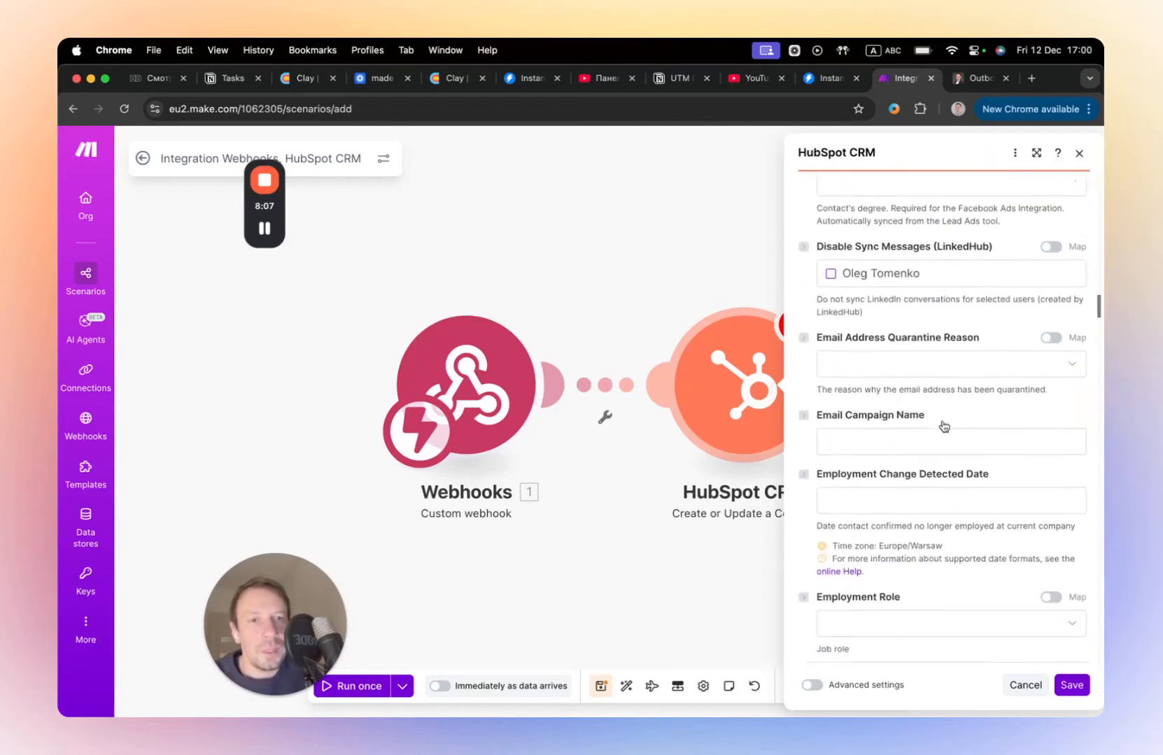
pyautogui.click(860, 413)
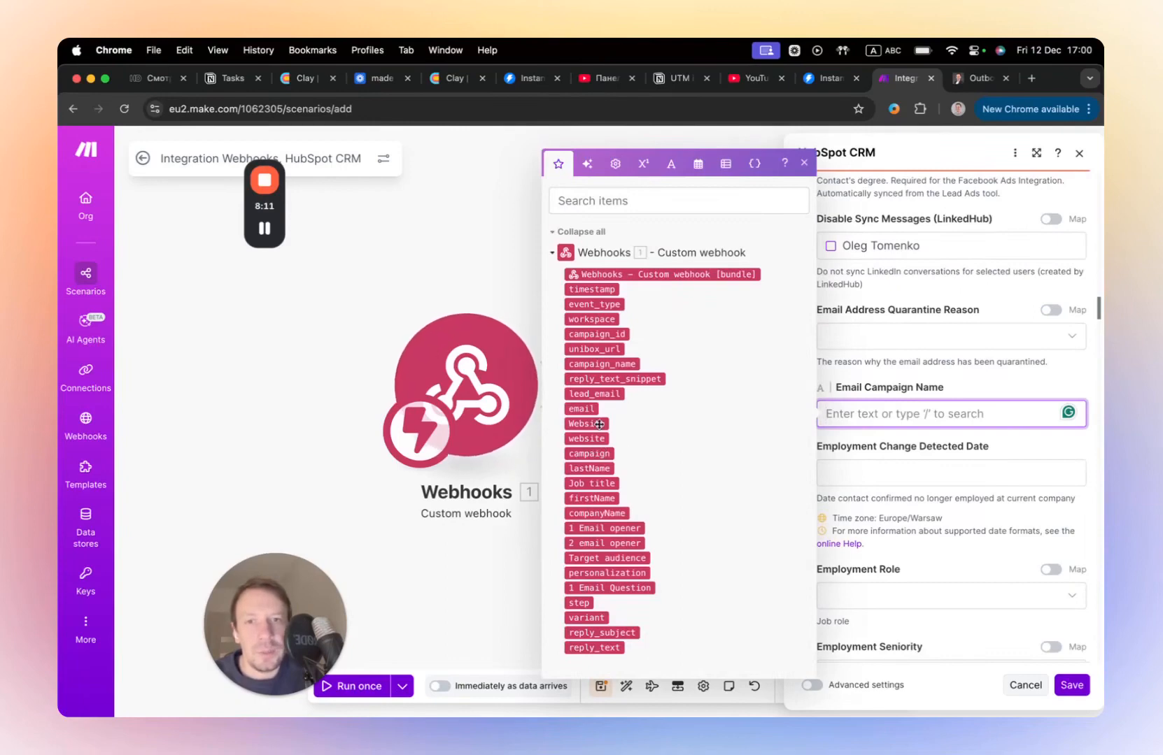
pyautogui.click(601, 364)
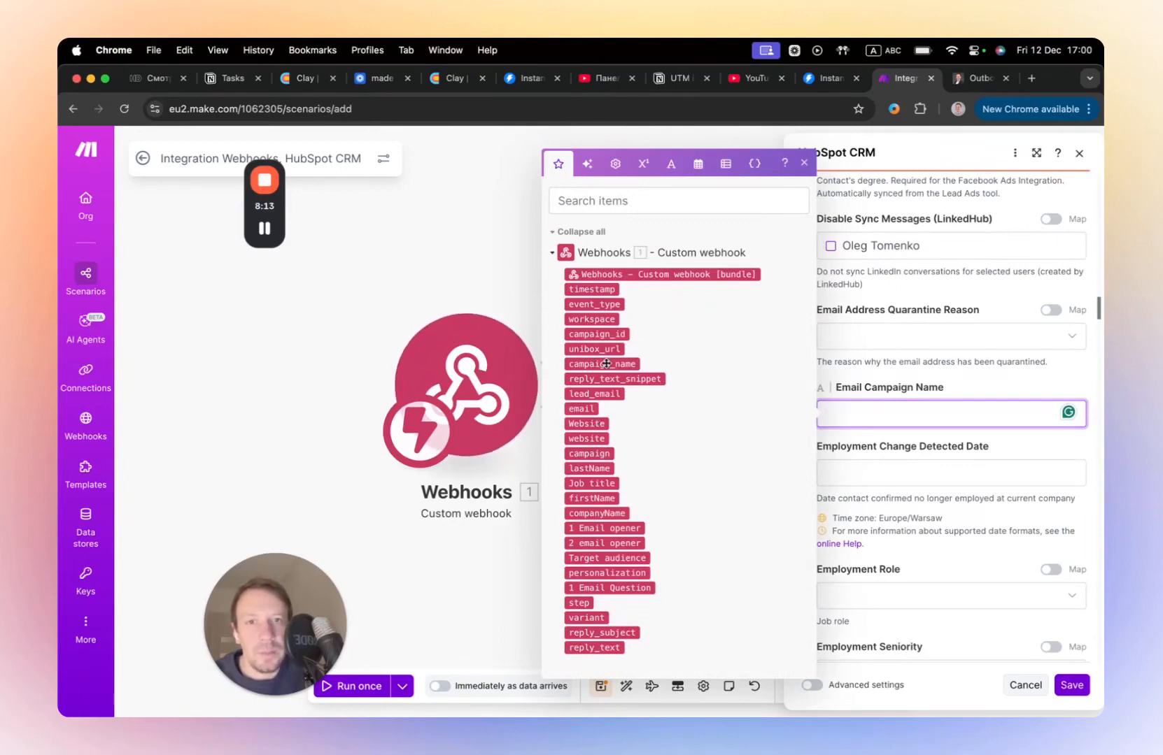
pyautogui.click(955, 389)
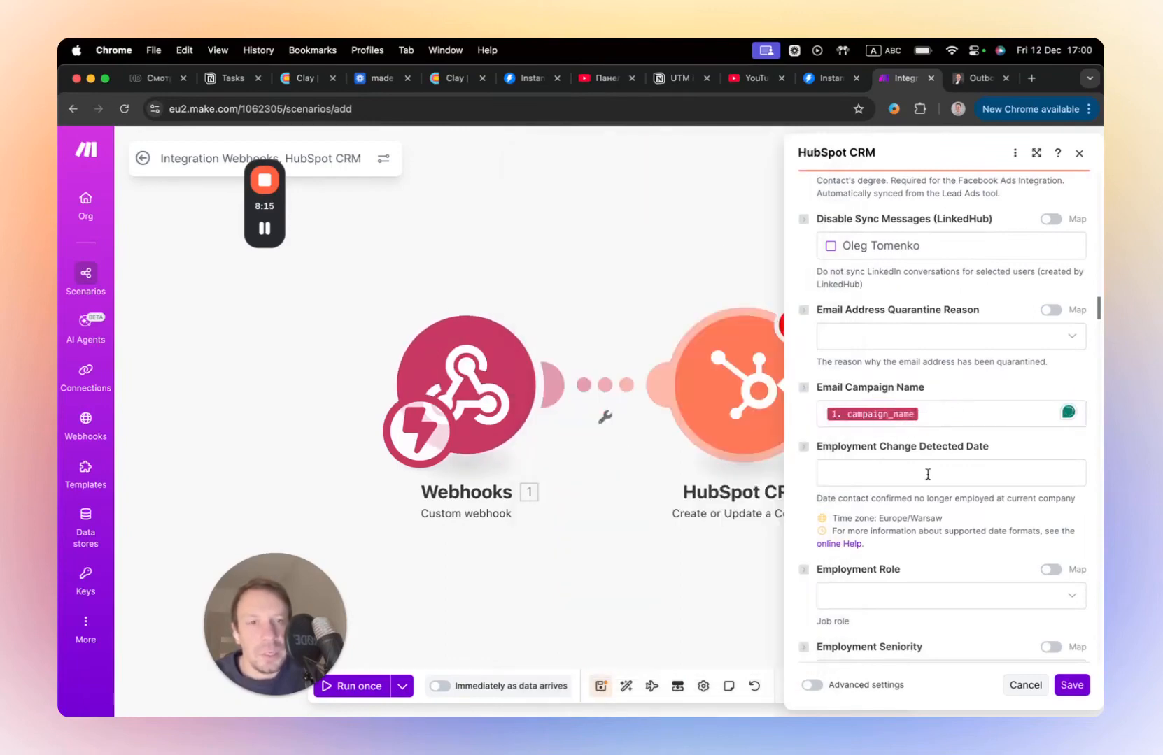
# Step: Map the contact's First Name field to the webhook's firstName value
pyautogui.scroll(-3, 934, 426)
pyautogui.scroll(-6, 929, 479)
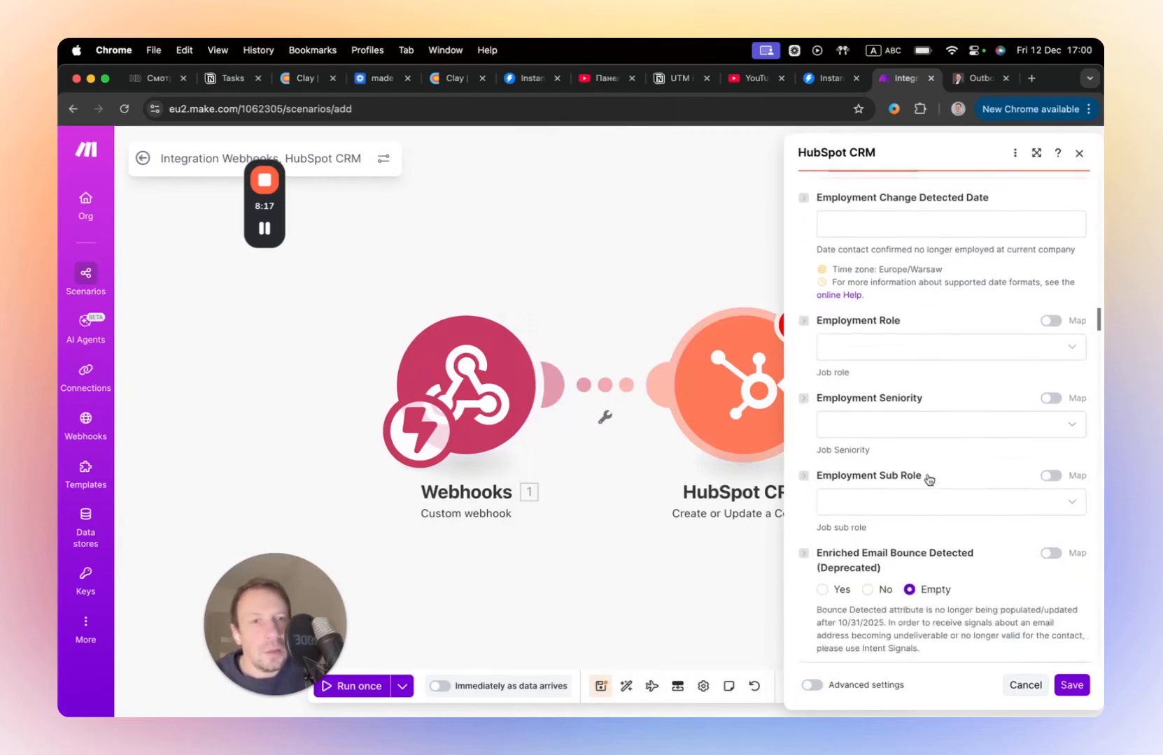
pyautogui.scroll(5, 929, 480)
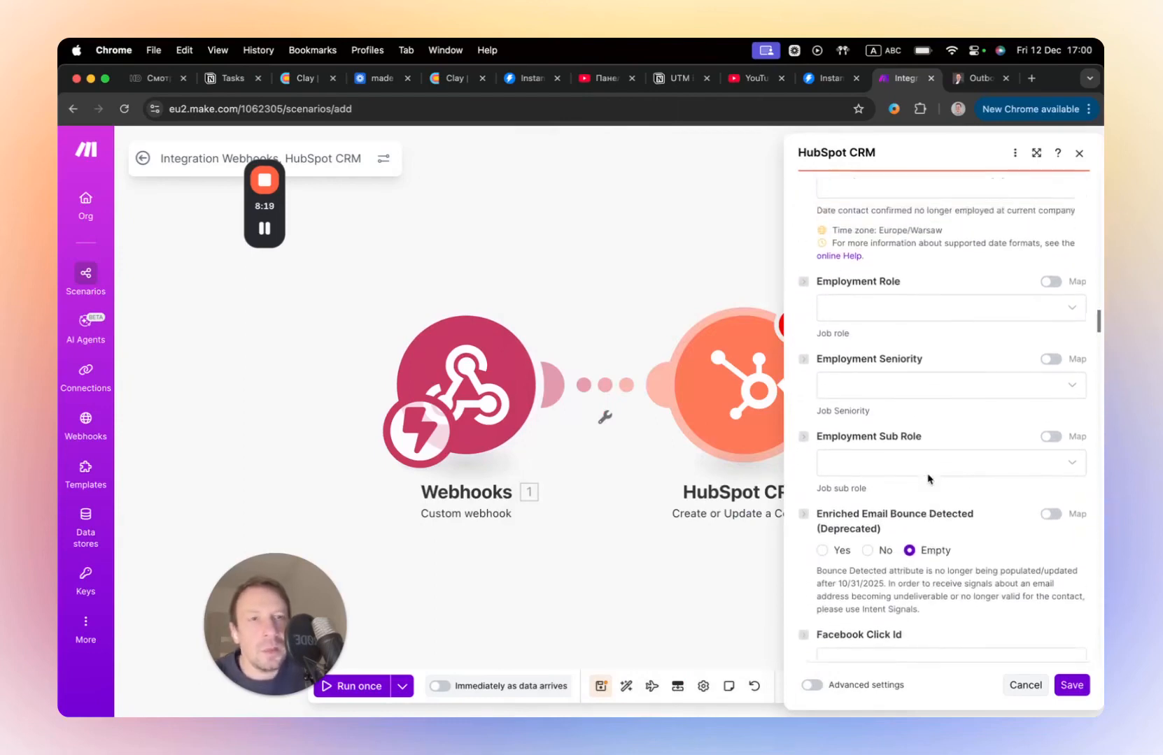
pyautogui.scroll(-7, 929, 480)
pyautogui.scroll(-9, 929, 480)
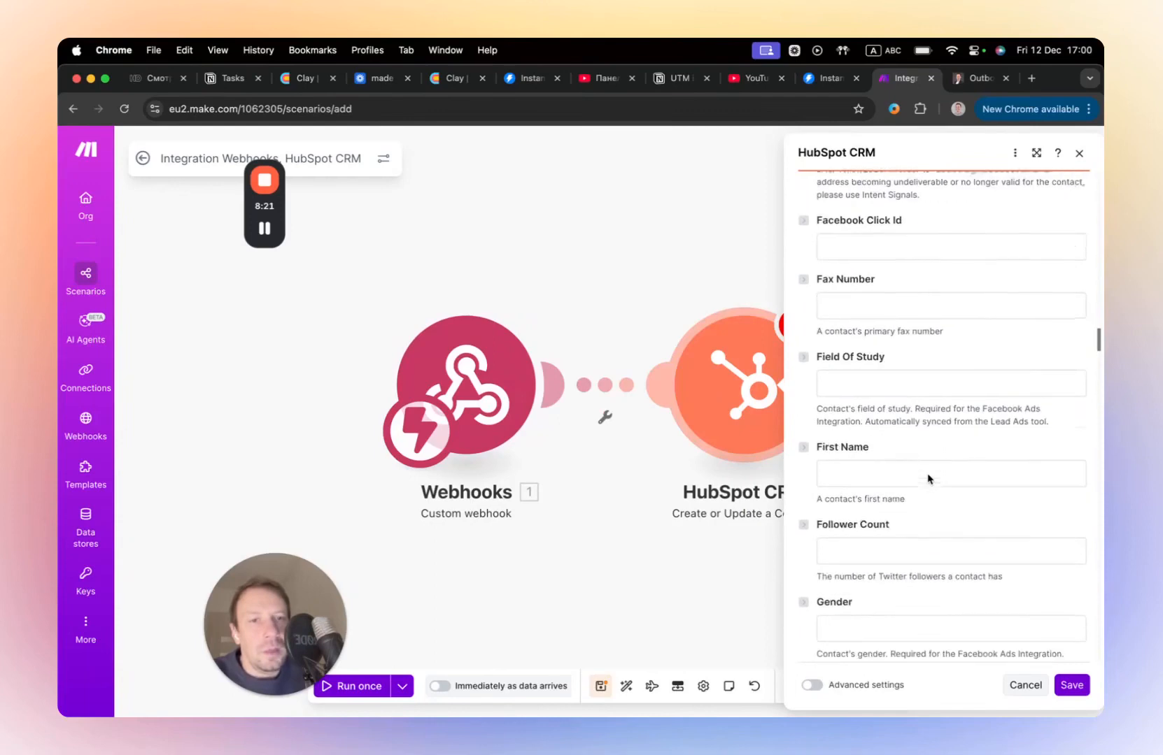
pyautogui.scroll(1, 928, 475)
pyautogui.click(876, 389)
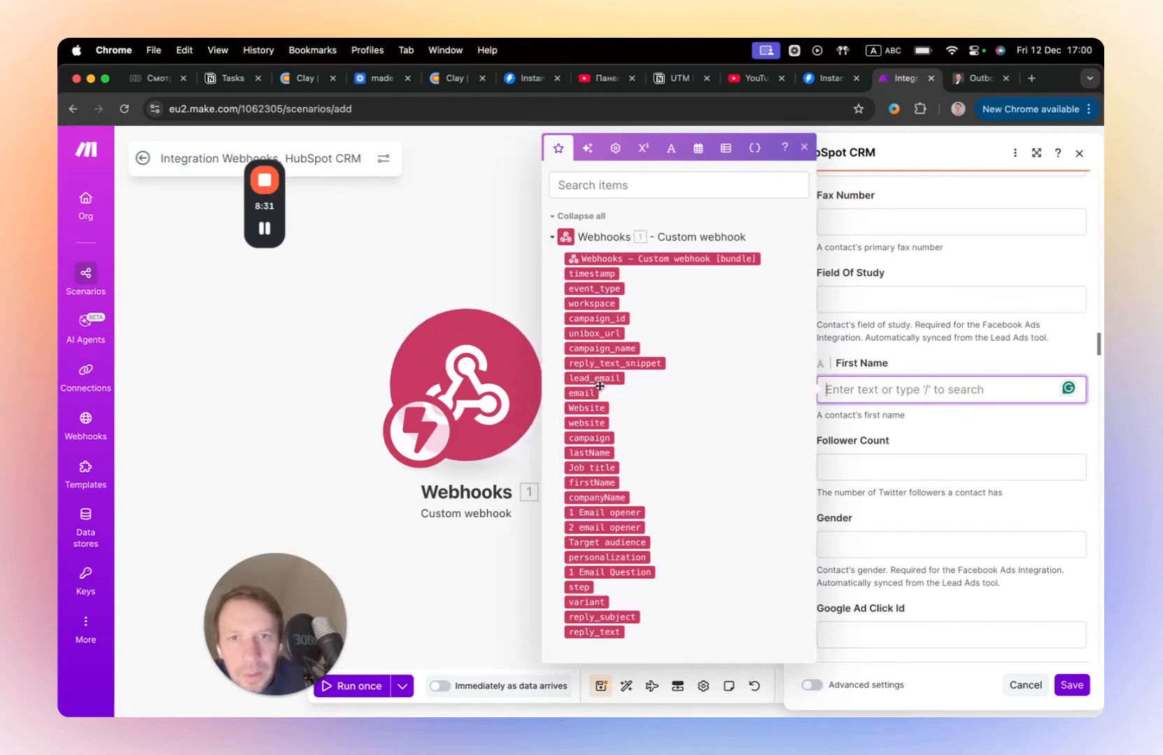
pyautogui.click(592, 483)
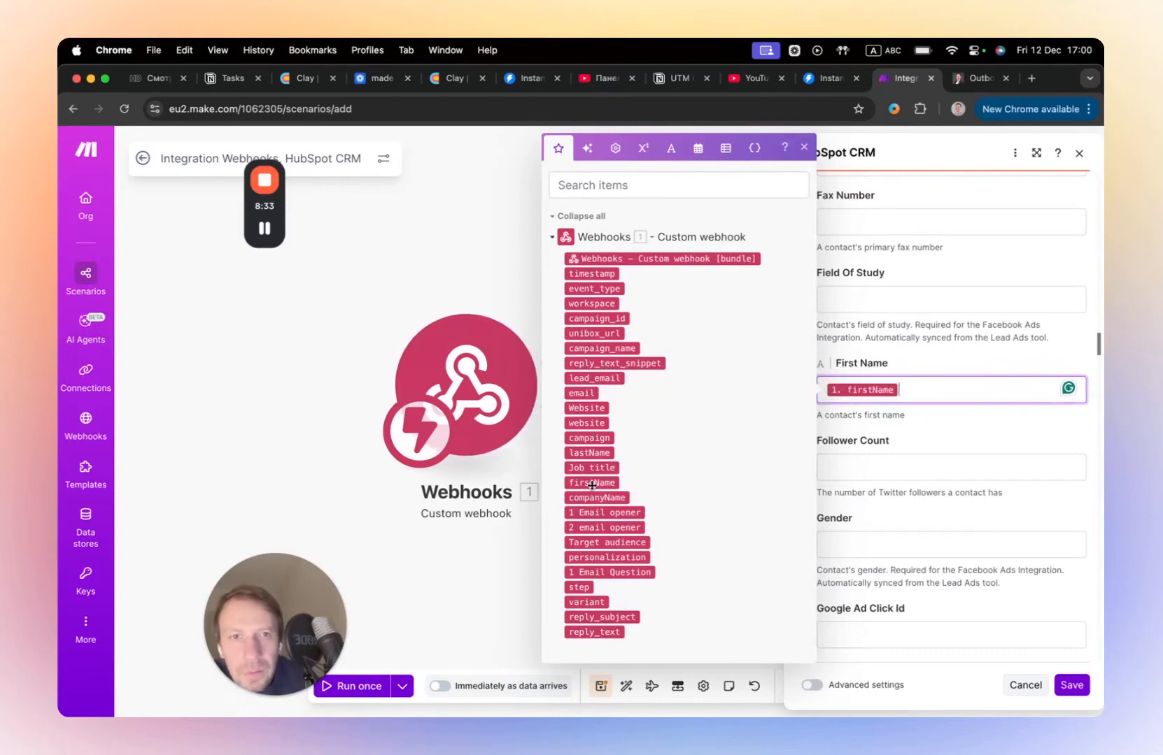
pyautogui.click(898, 494)
# Step: Map the contact's Job Title field to the webhook's Job title value
pyautogui.scroll(-10, 898, 494)
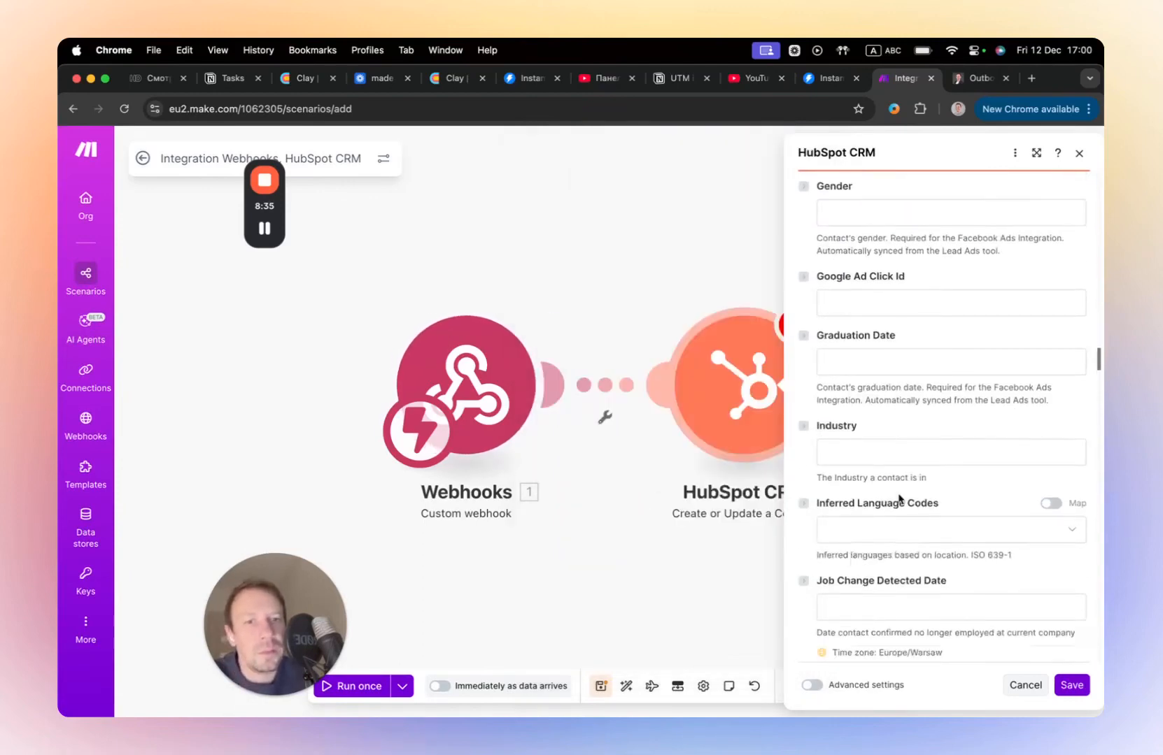
pyautogui.scroll(-5, 898, 495)
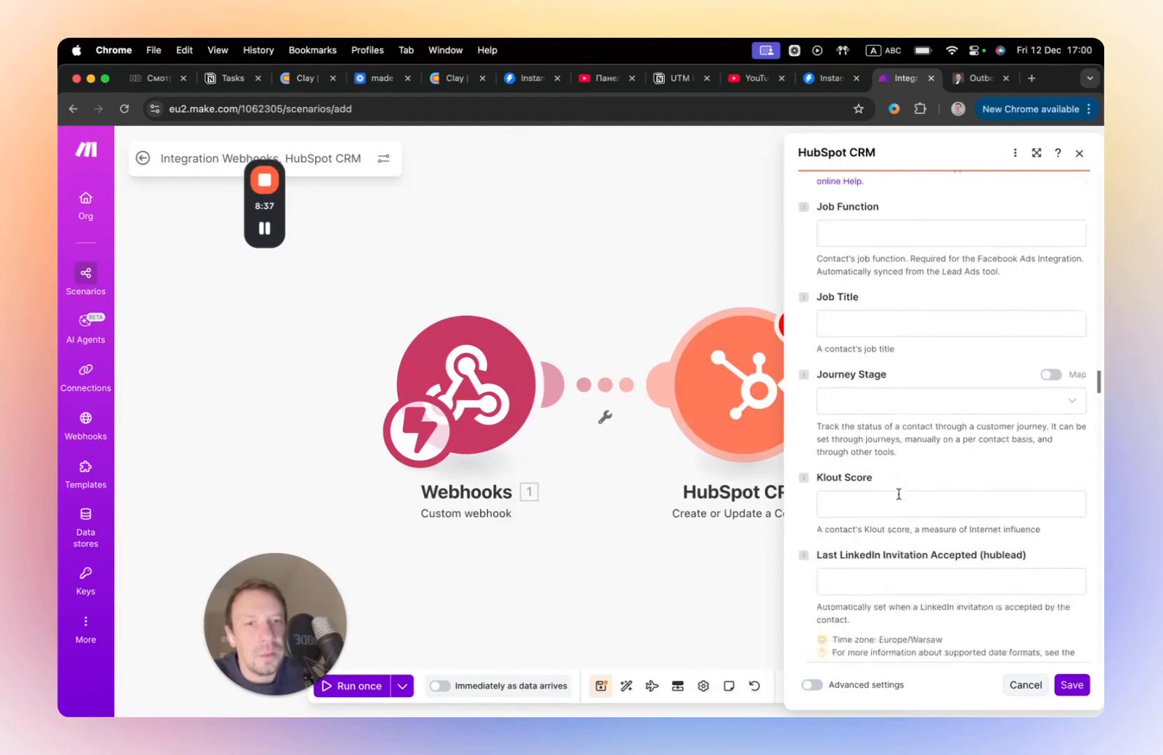
pyautogui.click(867, 430)
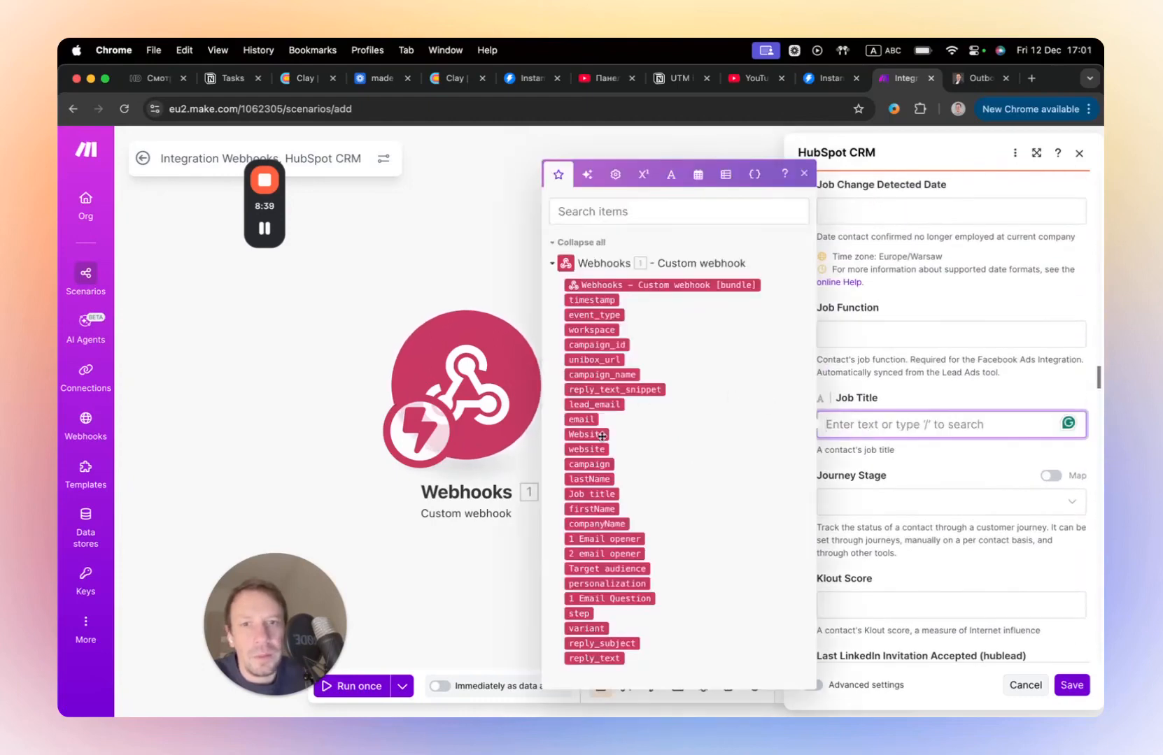
pyautogui.click(591, 495)
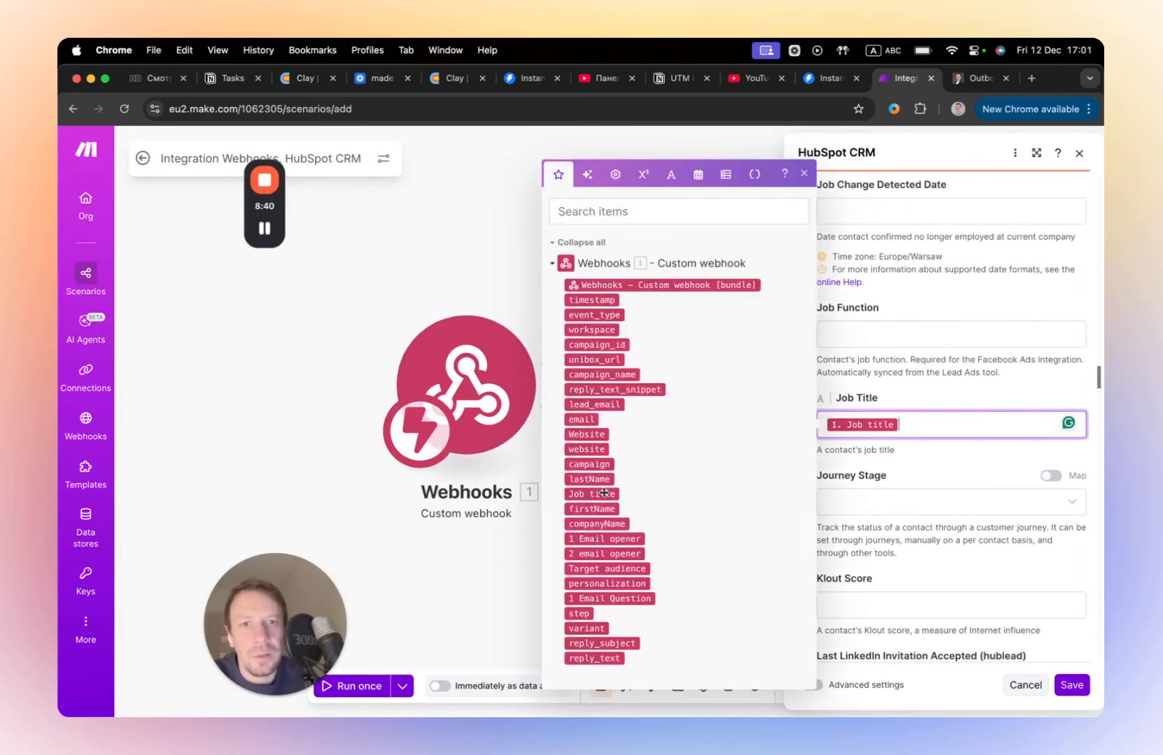
pyautogui.click(929, 398)
# Step: Map the contact's Last Name field to the webhook's lastName value
pyautogui.scroll(-10, 918, 473)
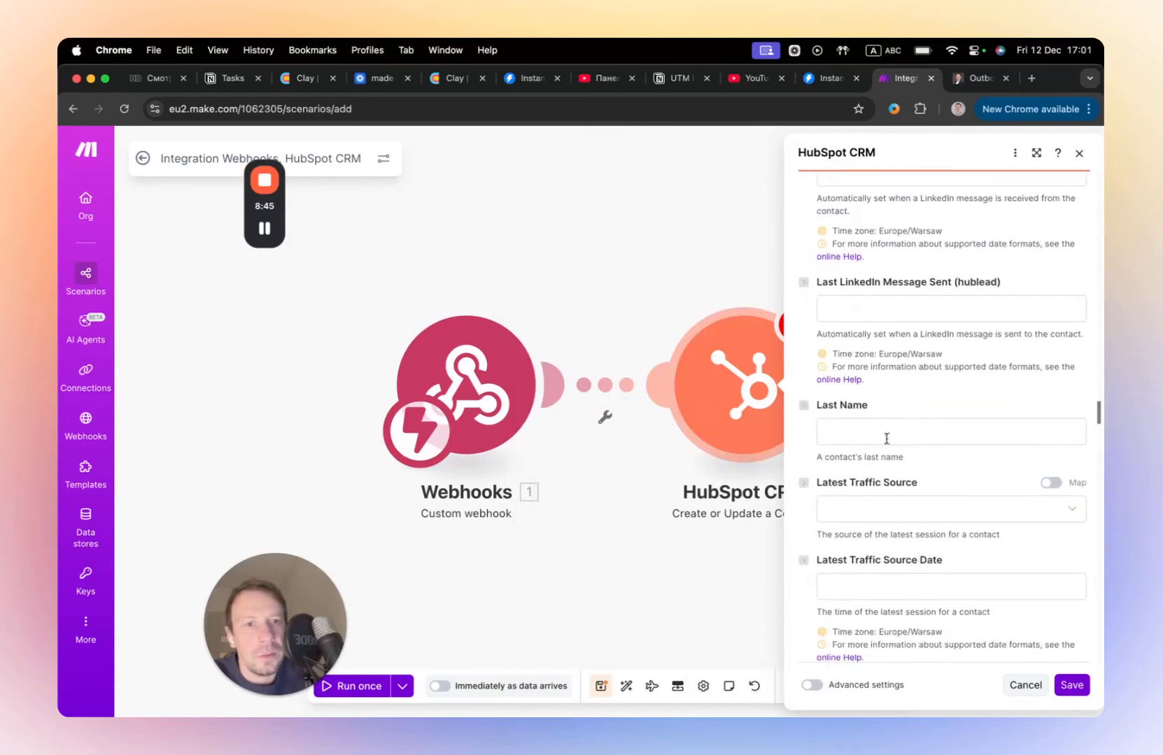
pyautogui.click(878, 431)
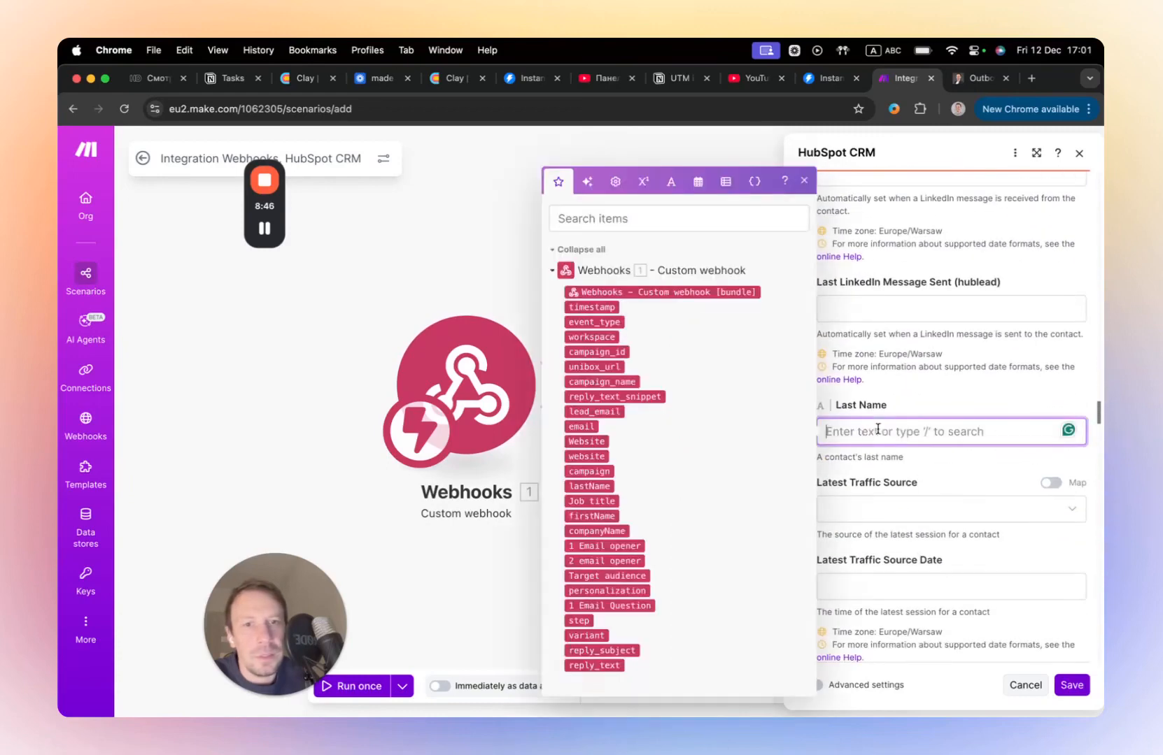
pyautogui.click(589, 487)
pyautogui.click(931, 474)
# Step: Set the contact's Lead Source to cold outreach and the Lead Status to New
pyautogui.scroll(-5, 931, 490)
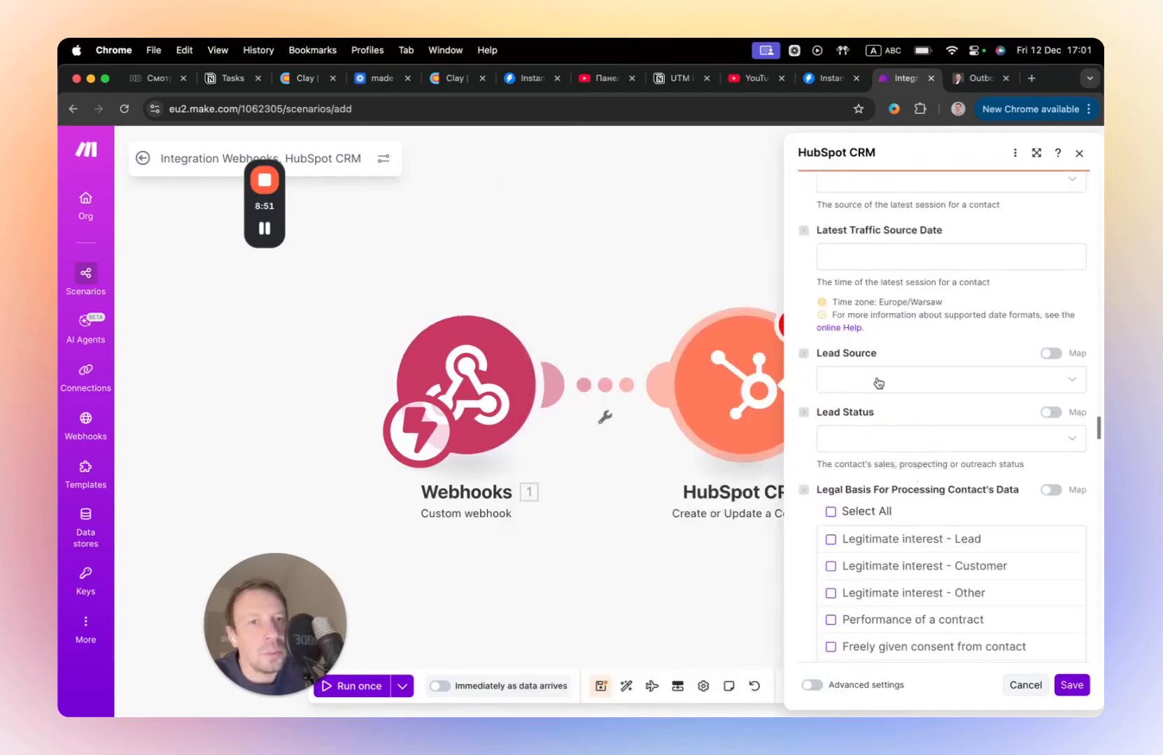
pyautogui.click(875, 389)
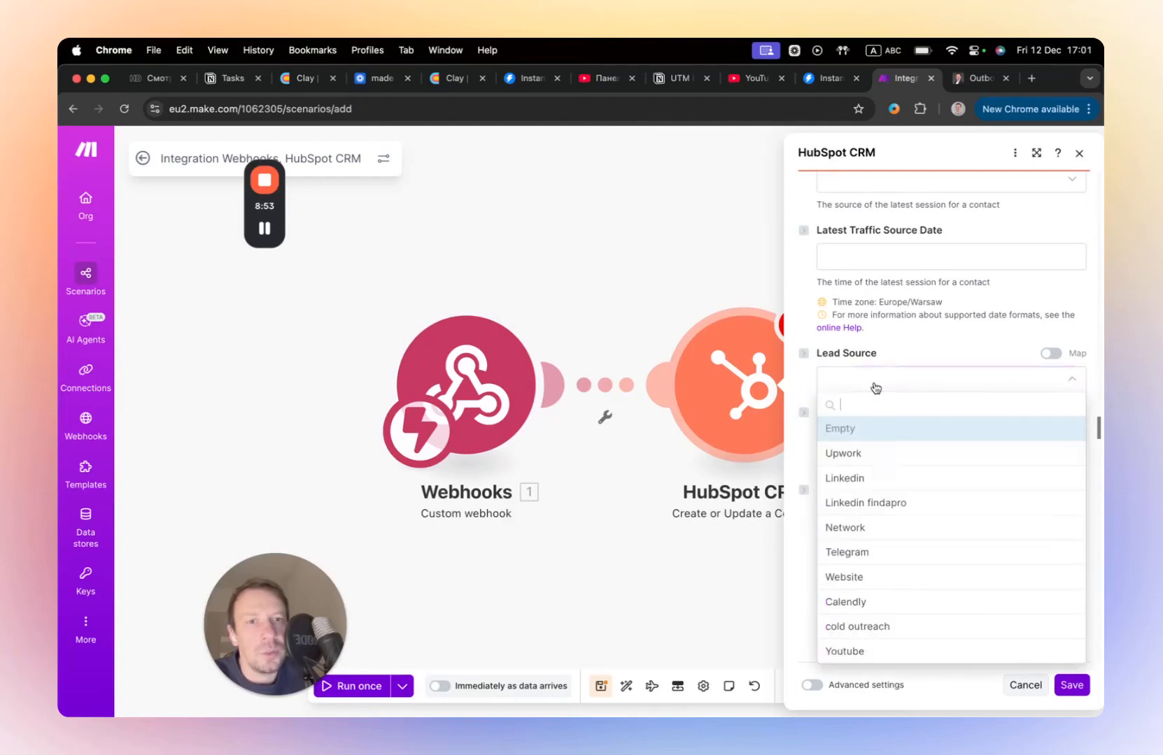
pyautogui.click(877, 628)
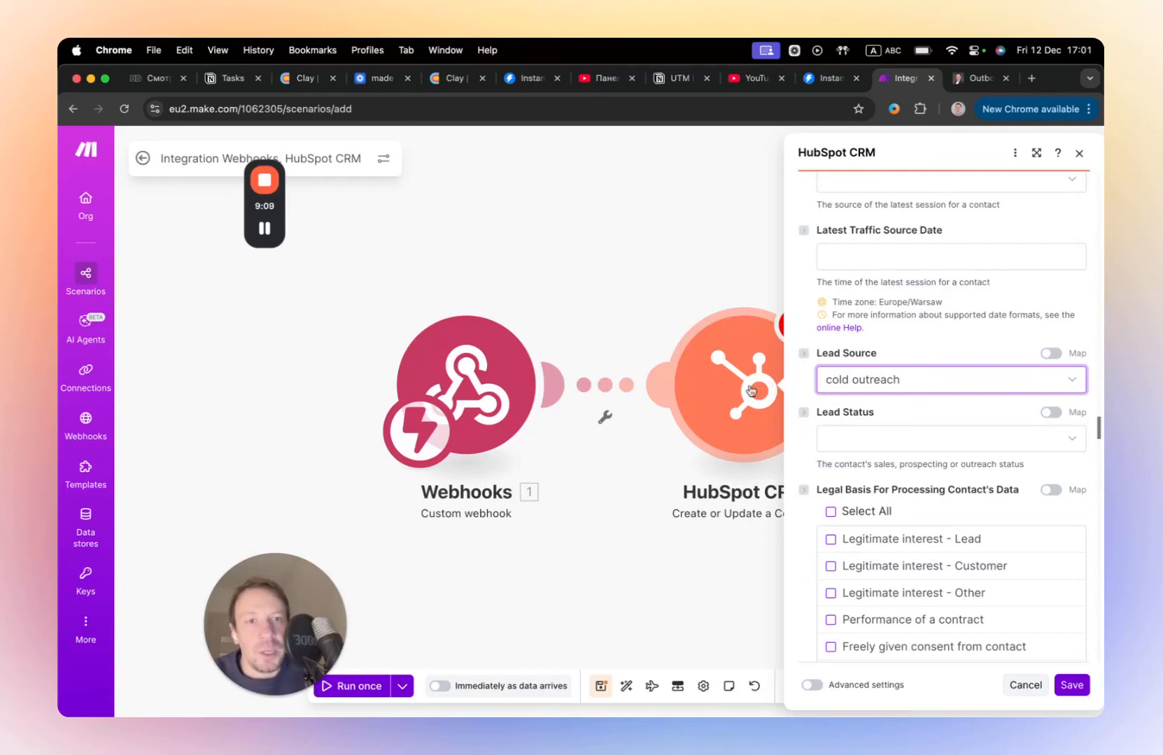
pyautogui.click(885, 446)
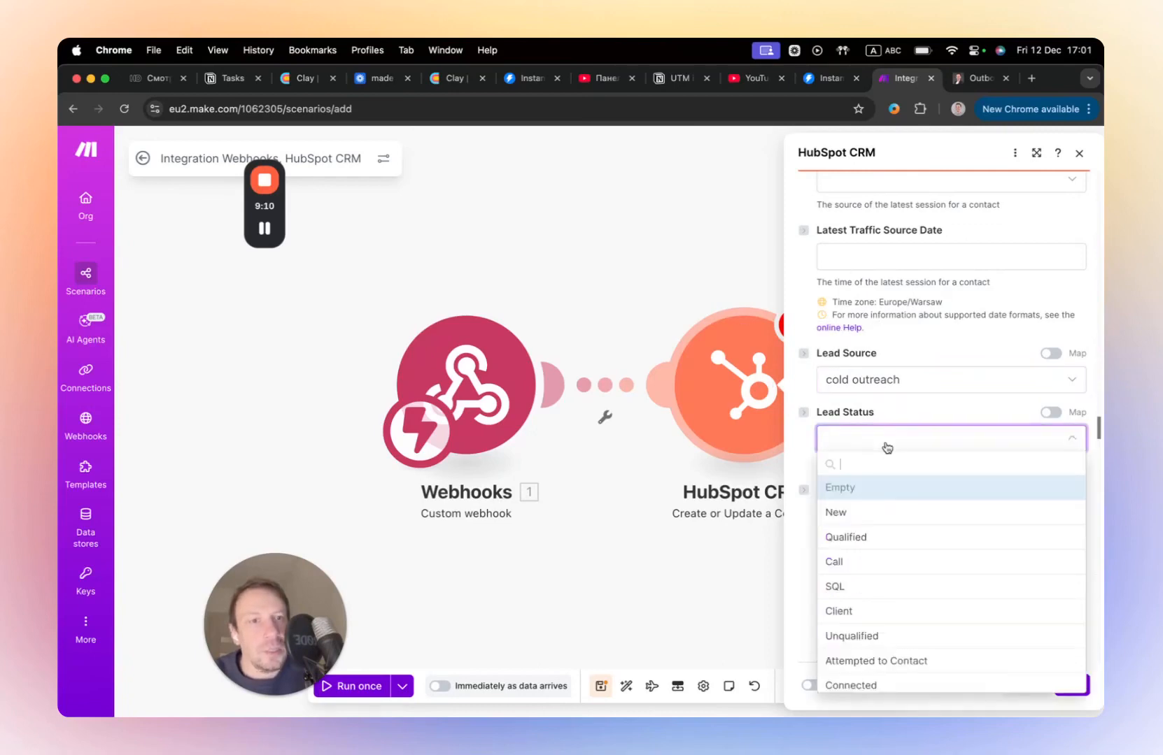
pyautogui.click(877, 515)
# Step: Set the contact's Lifecycle Stage to Marketing Qualified Lead
pyautogui.scroll(-1, 913, 528)
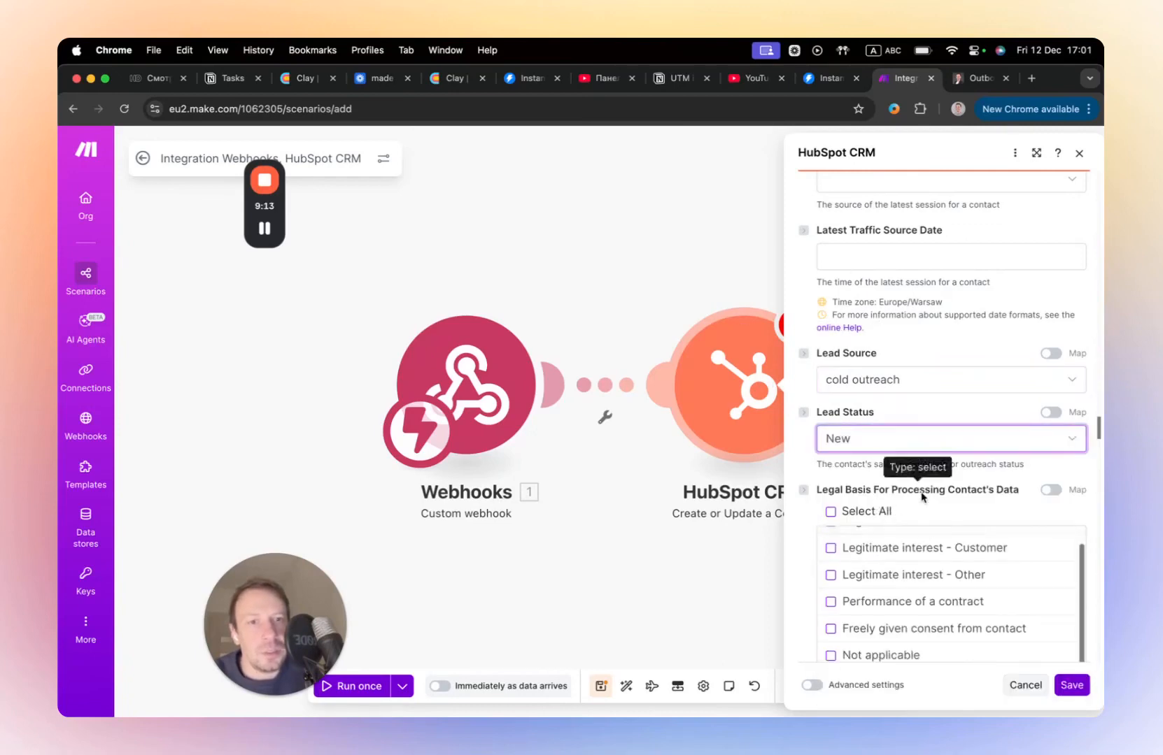
pyautogui.scroll(-6, 920, 493)
pyautogui.scroll(1, 921, 483)
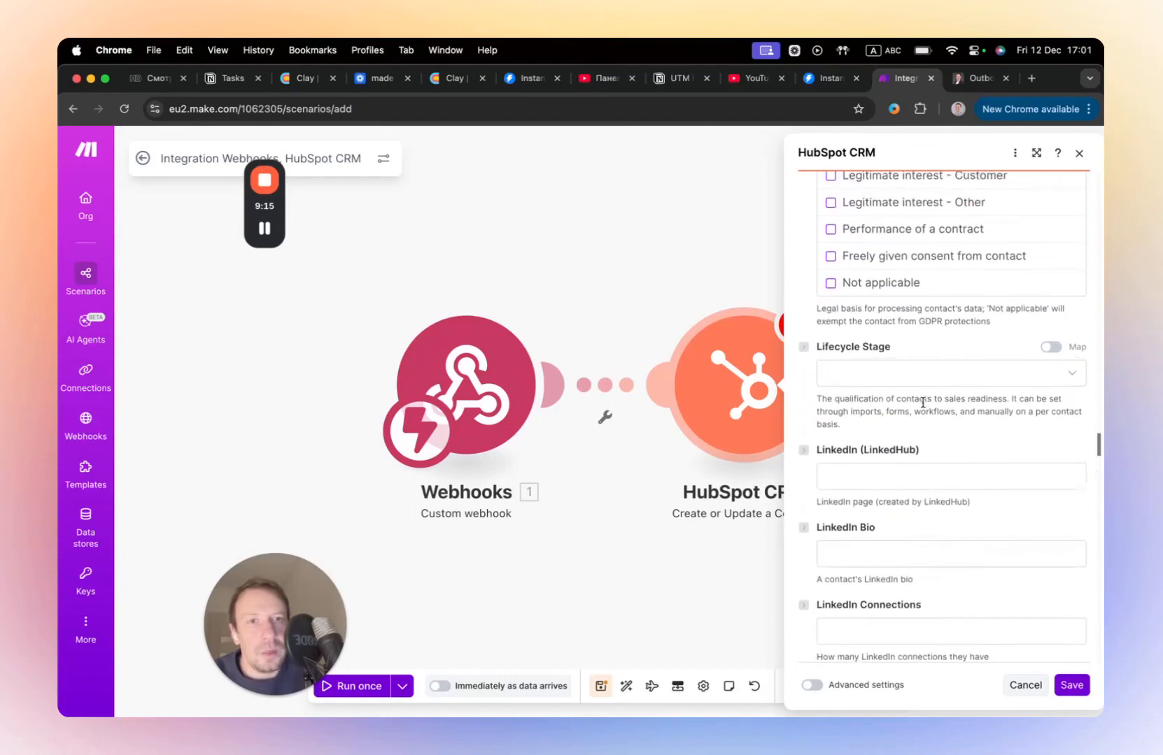
pyautogui.click(922, 376)
pyautogui.click(874, 470)
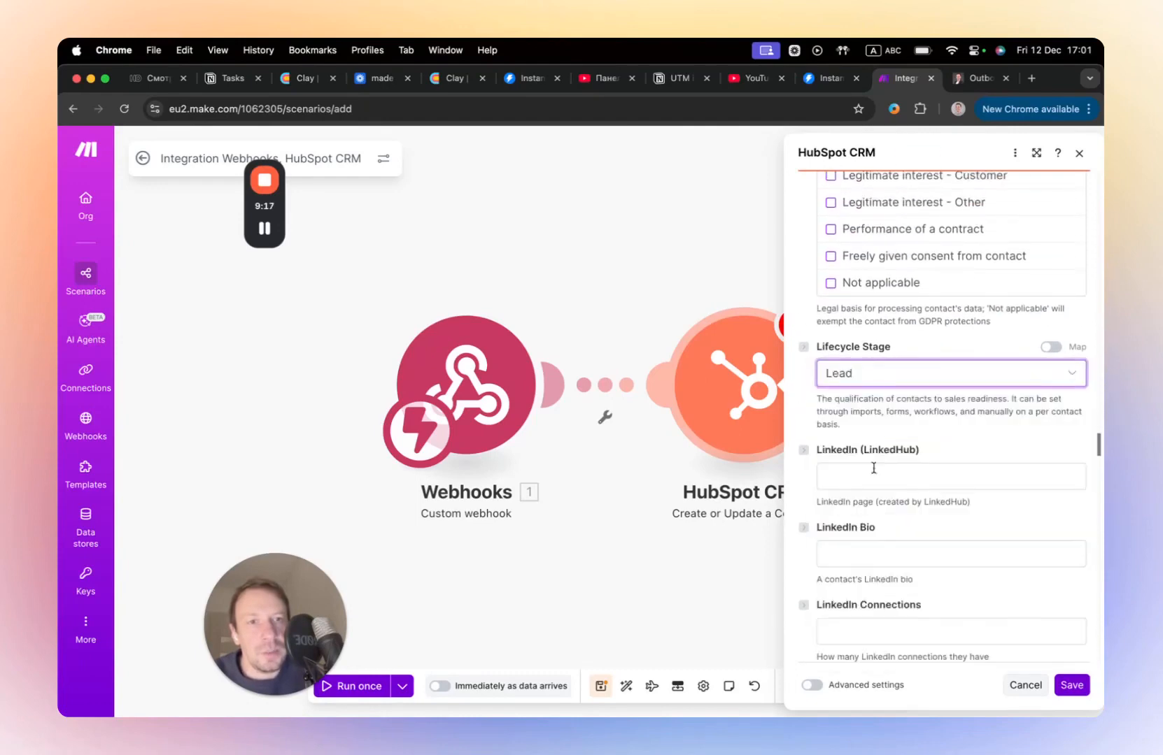
pyautogui.click(902, 371)
pyautogui.click(893, 496)
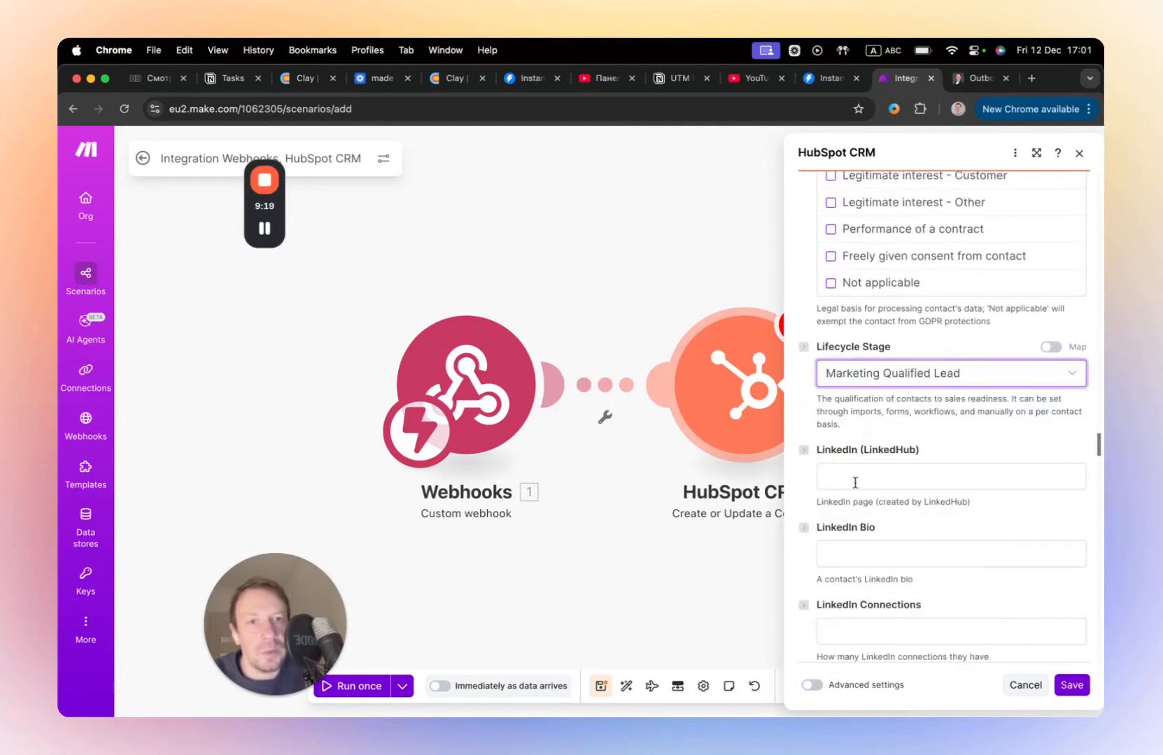
# Step: Check the remaining contact fields for anything else to map and save the HubSpot module's settings
pyautogui.scroll(-10, 839, 427)
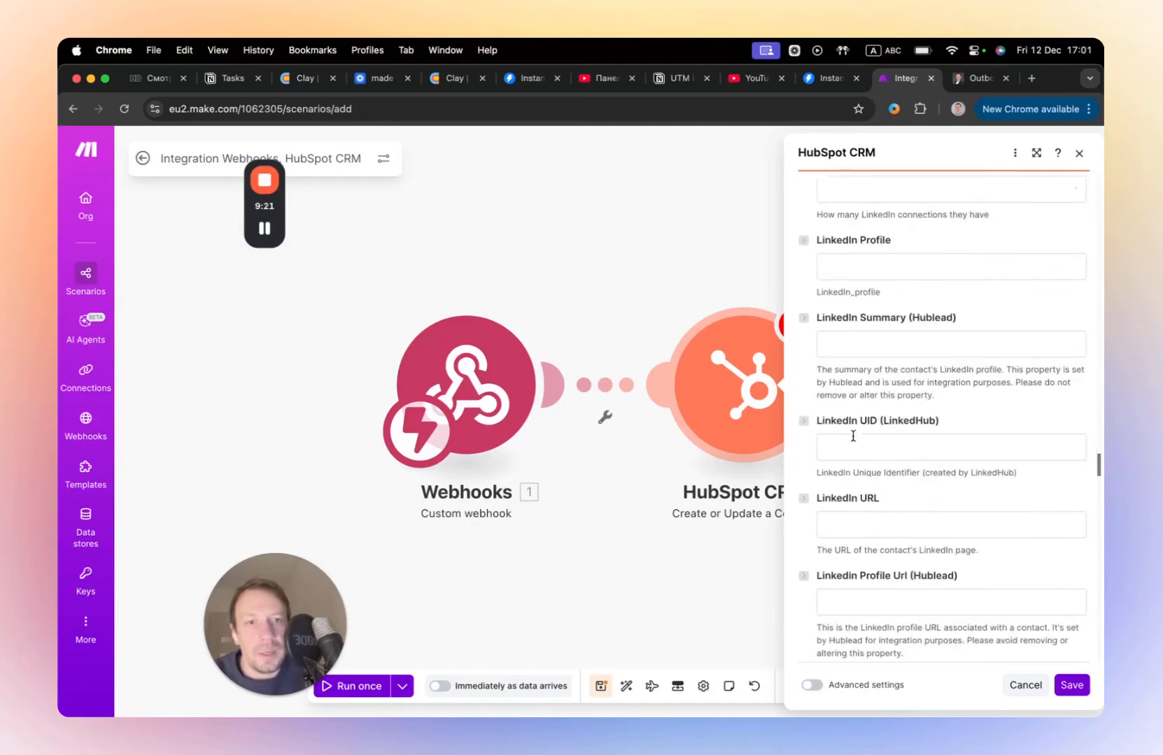
pyautogui.scroll(-10, 853, 435)
pyautogui.scroll(8, 853, 436)
pyautogui.scroll(-15, 852, 436)
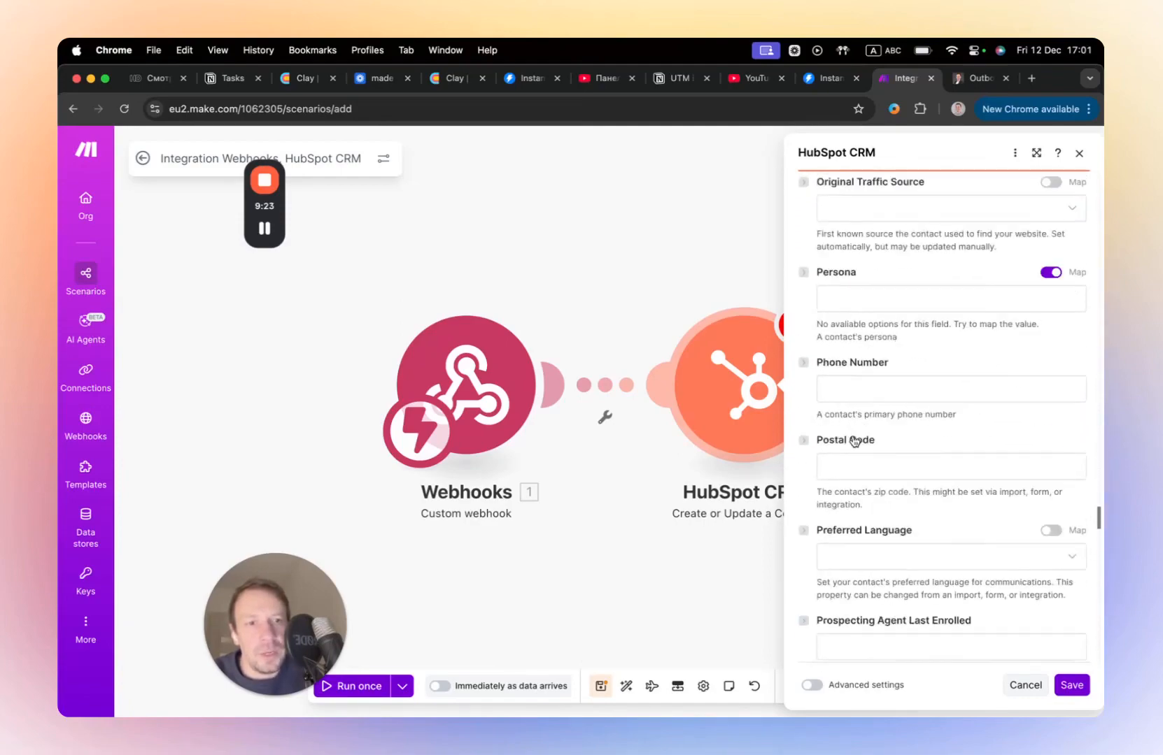
pyautogui.scroll(-15, 853, 438)
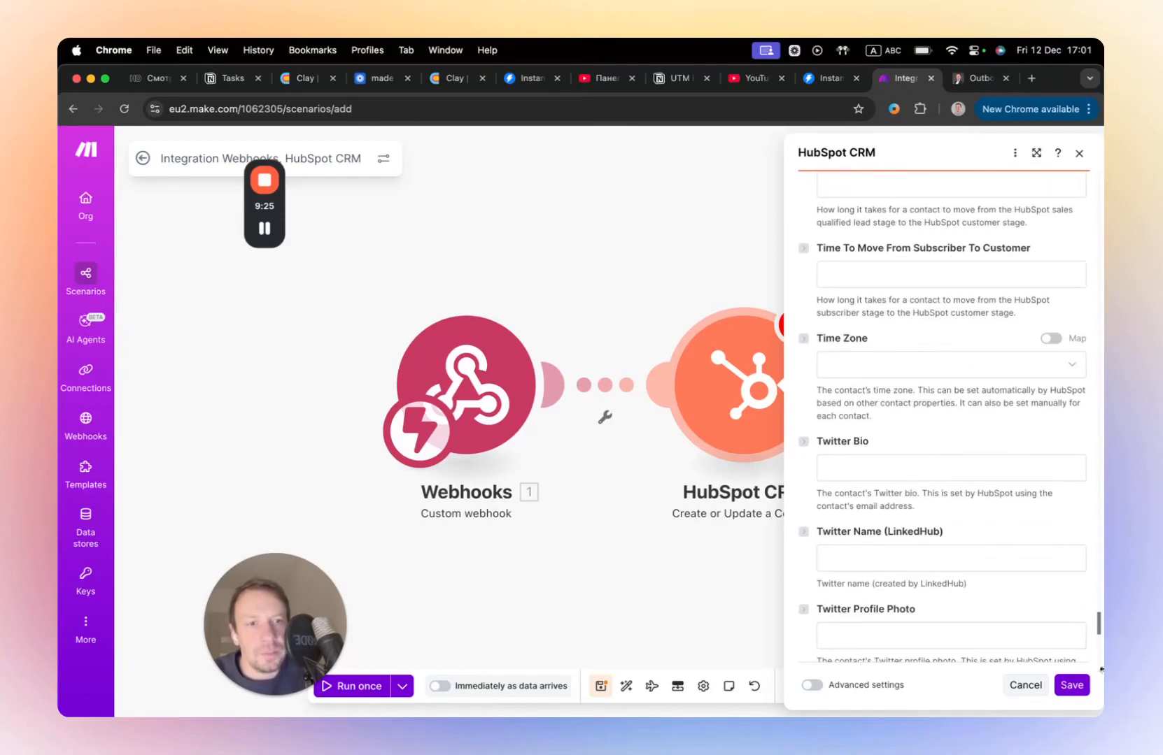
pyautogui.click(1065, 694)
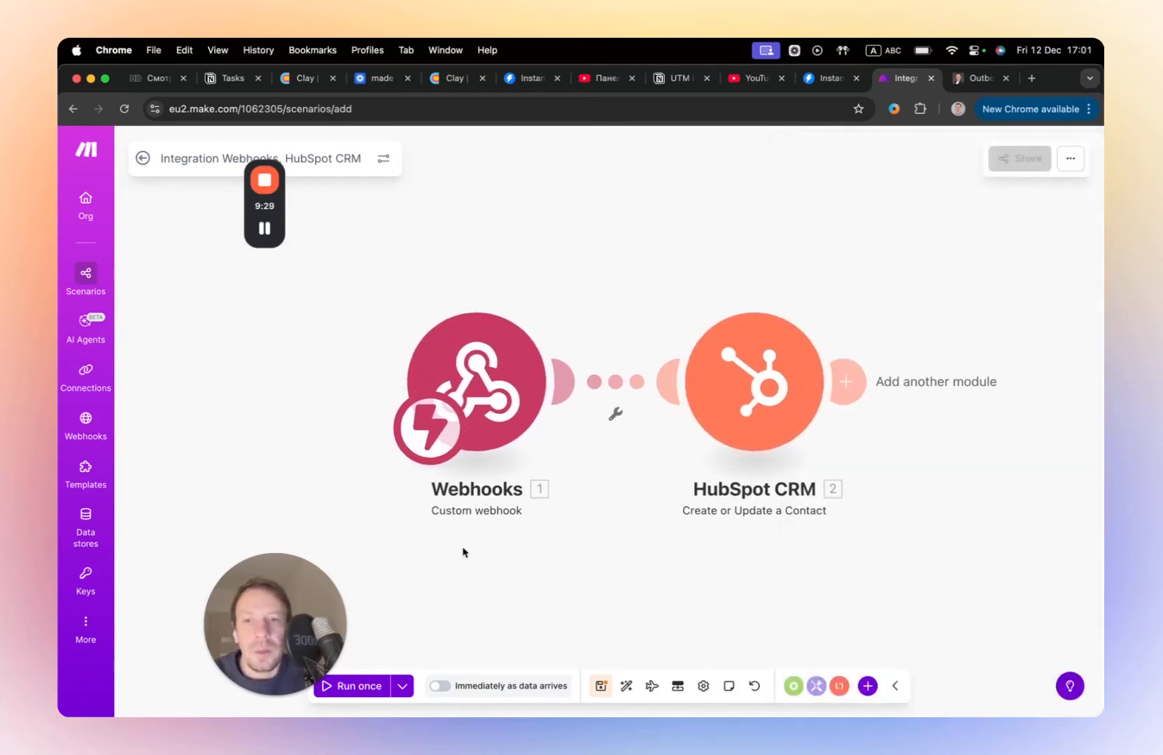
# Step: Run the webhook-to-HubSpot scenario once so that it listens for incoming lead data
pyautogui.click(331, 688)
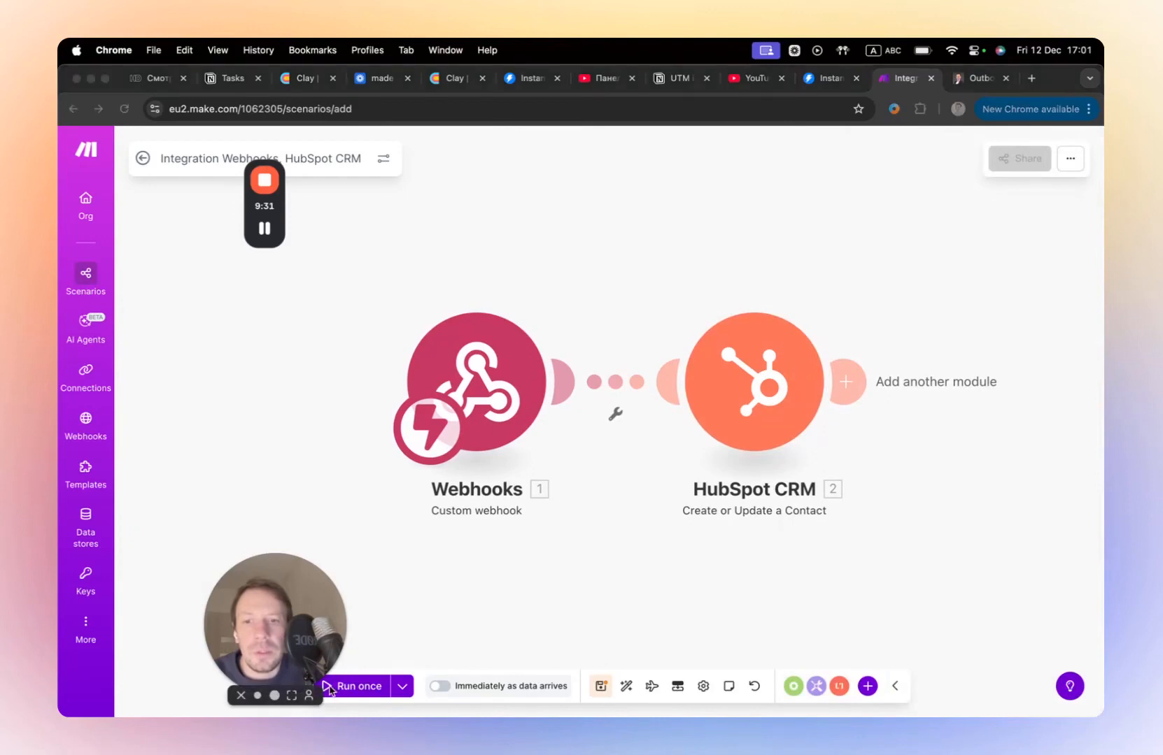
pyautogui.moveTo(308, 627); pyautogui.dragTo(245, 626)
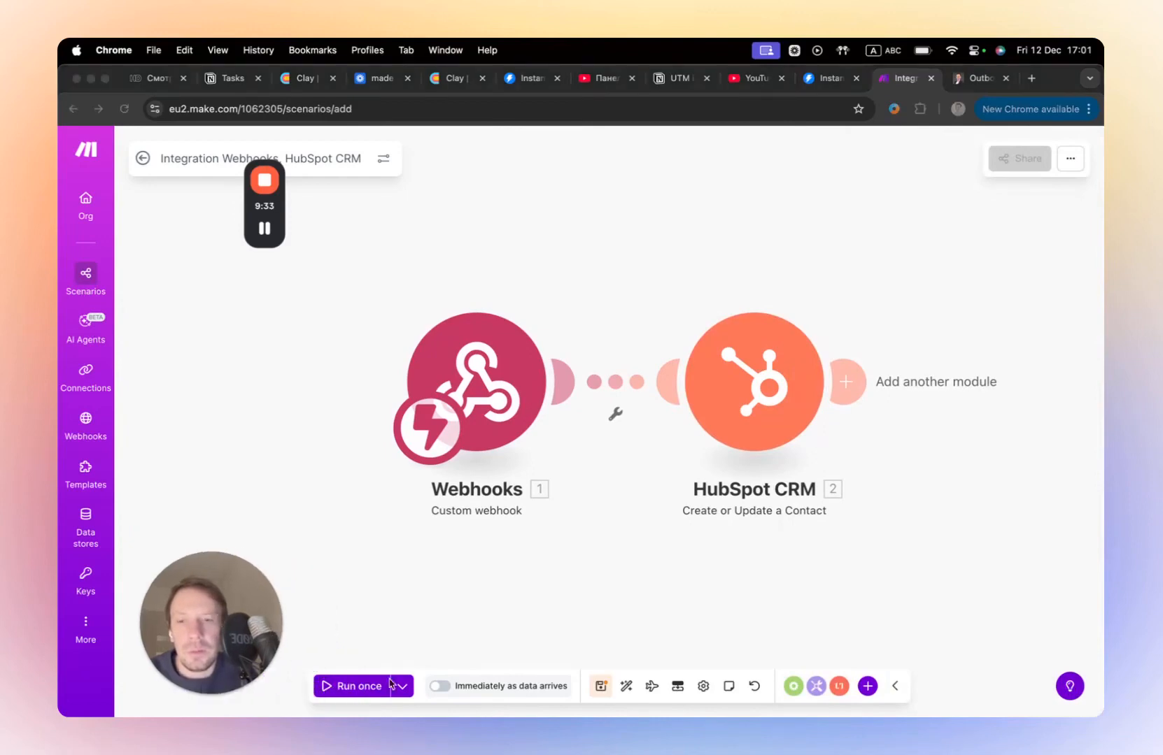
pyautogui.click(324, 691)
pyautogui.click(326, 689)
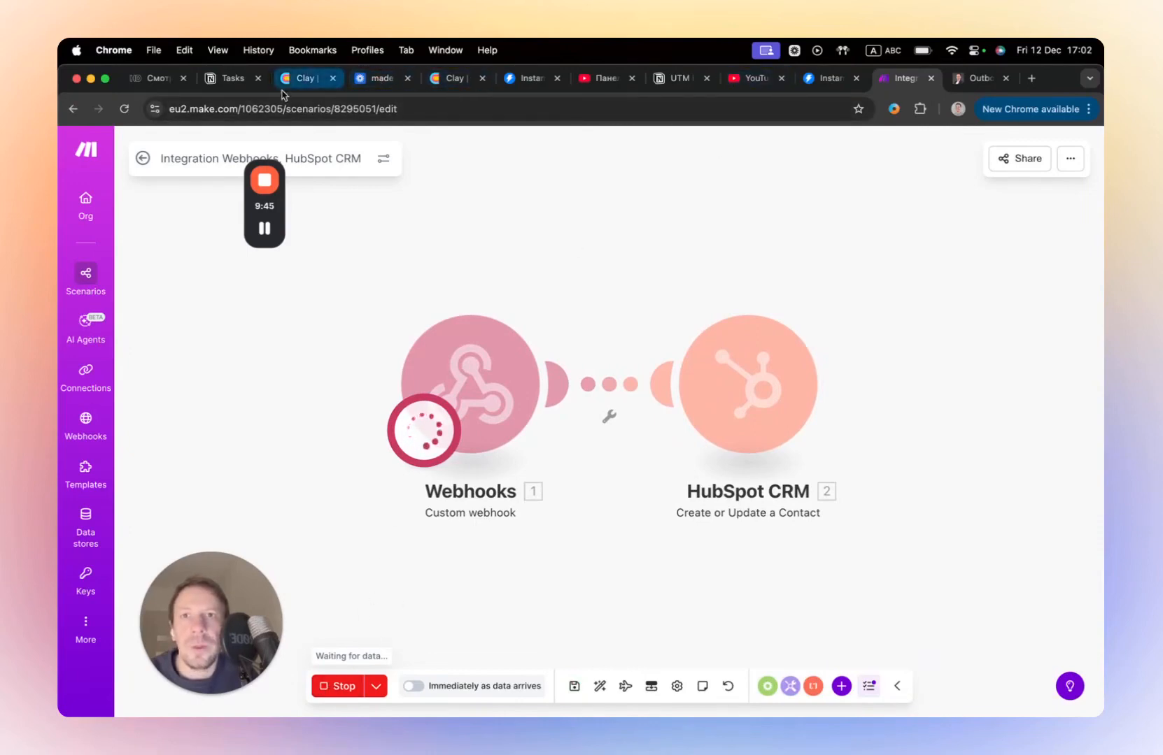
# Step: Switch to the Instantly Unibox and browse its conversations, filtering by the Interested and Lead statuses
pyautogui.click(533, 78)
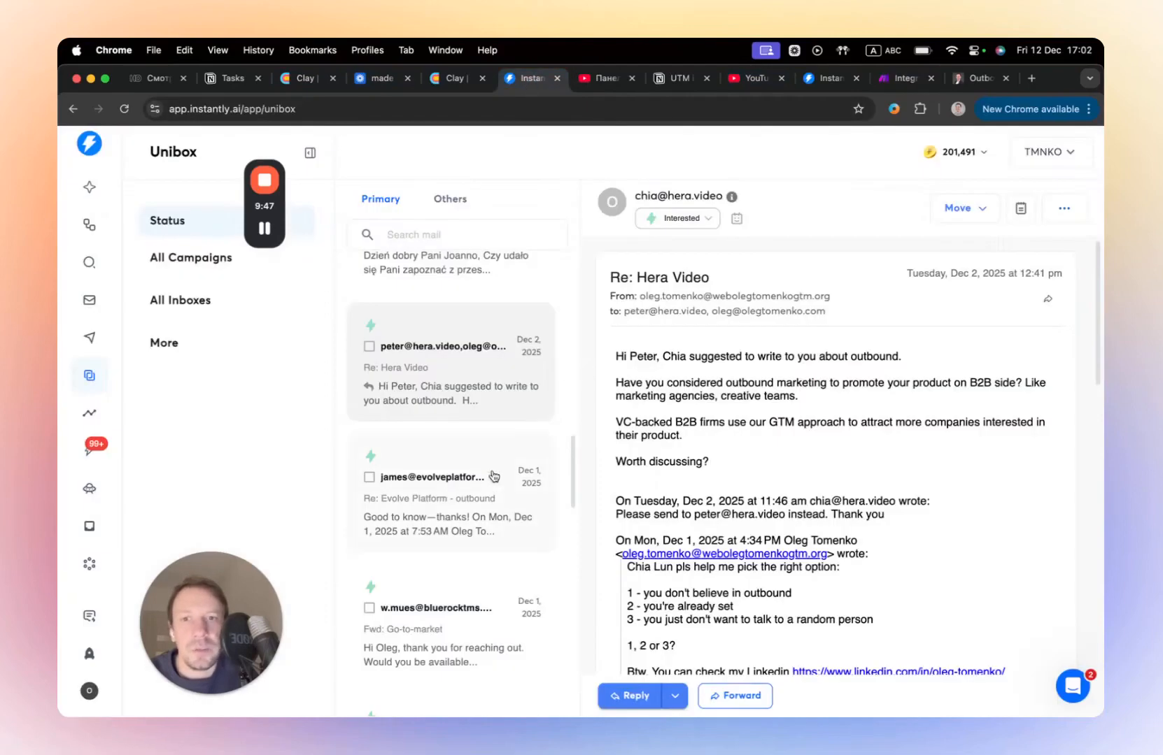
pyautogui.scroll(-15, 486, 480)
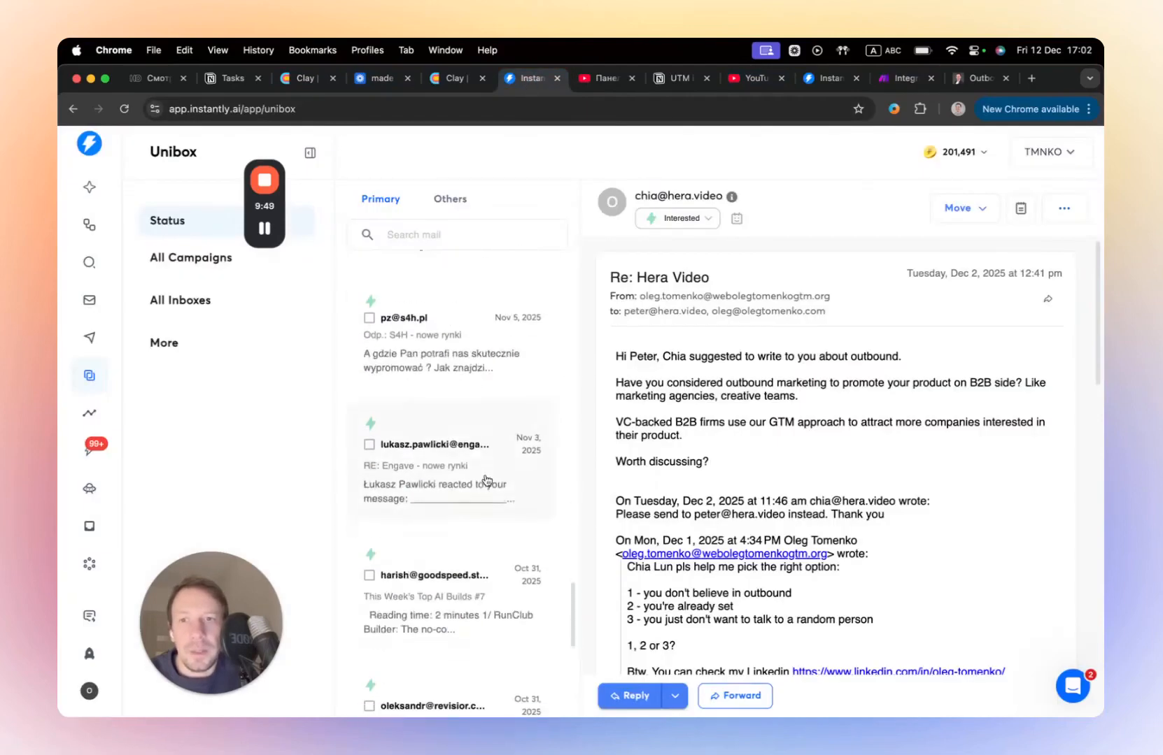
pyautogui.click(195, 222)
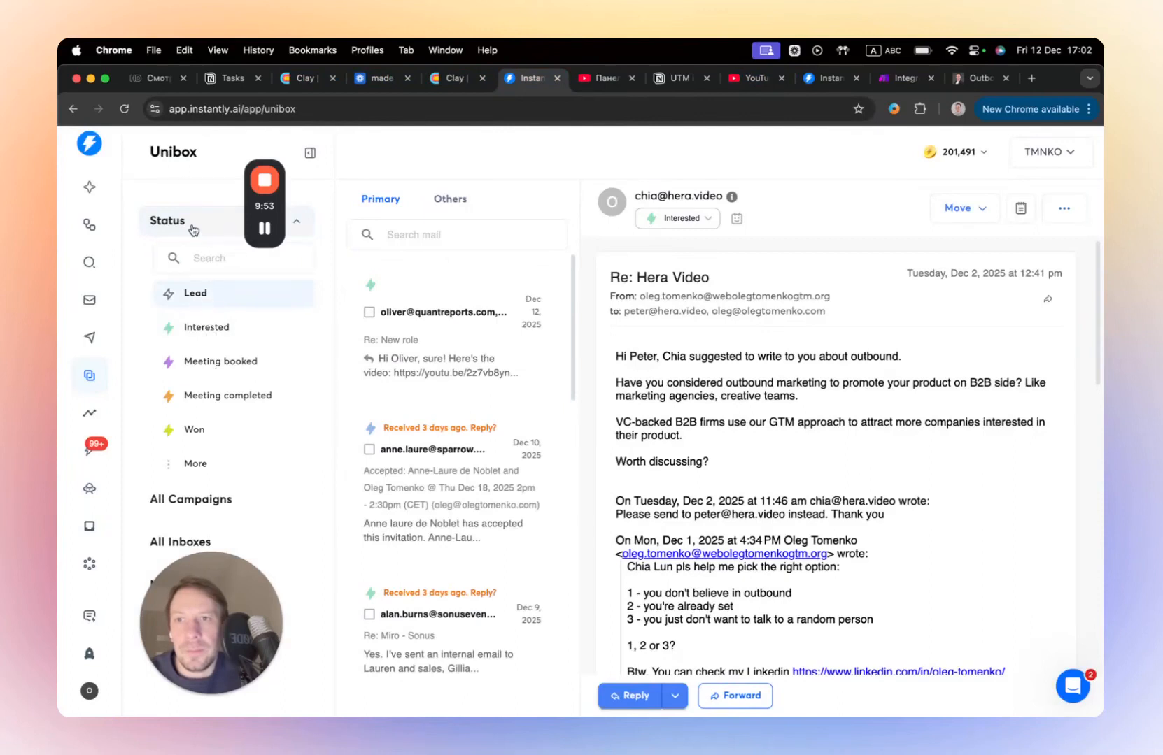
pyautogui.click(196, 323)
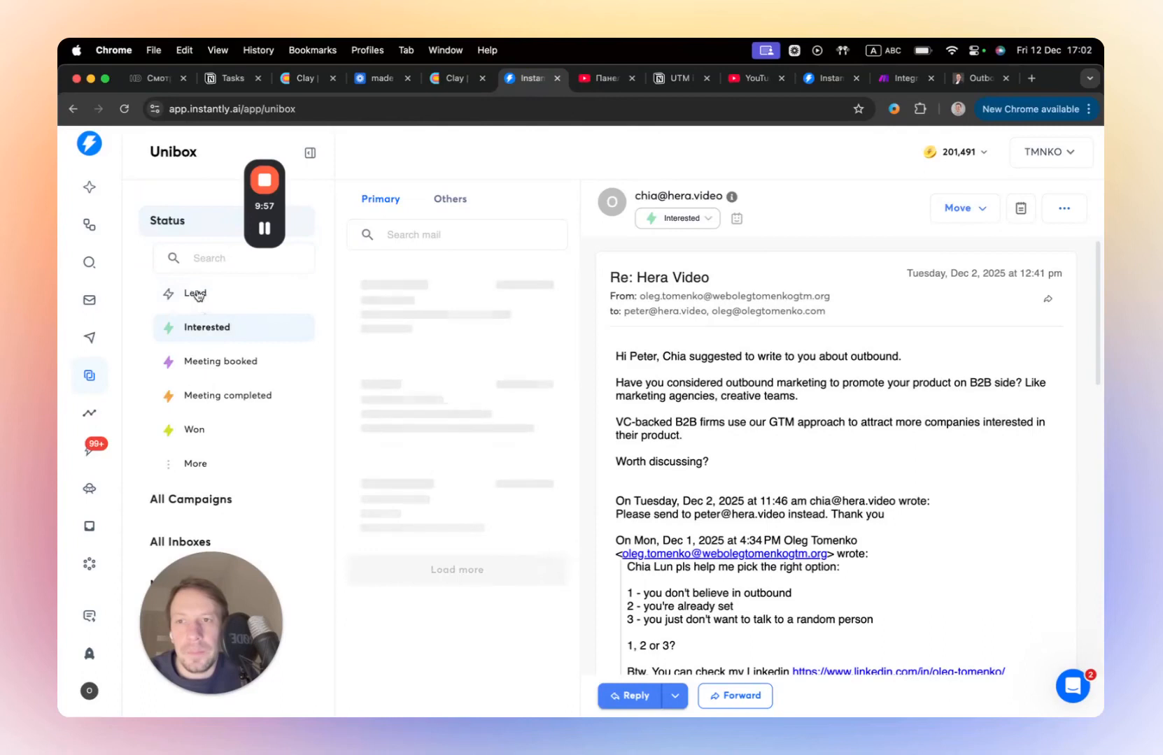
pyautogui.click(196, 294)
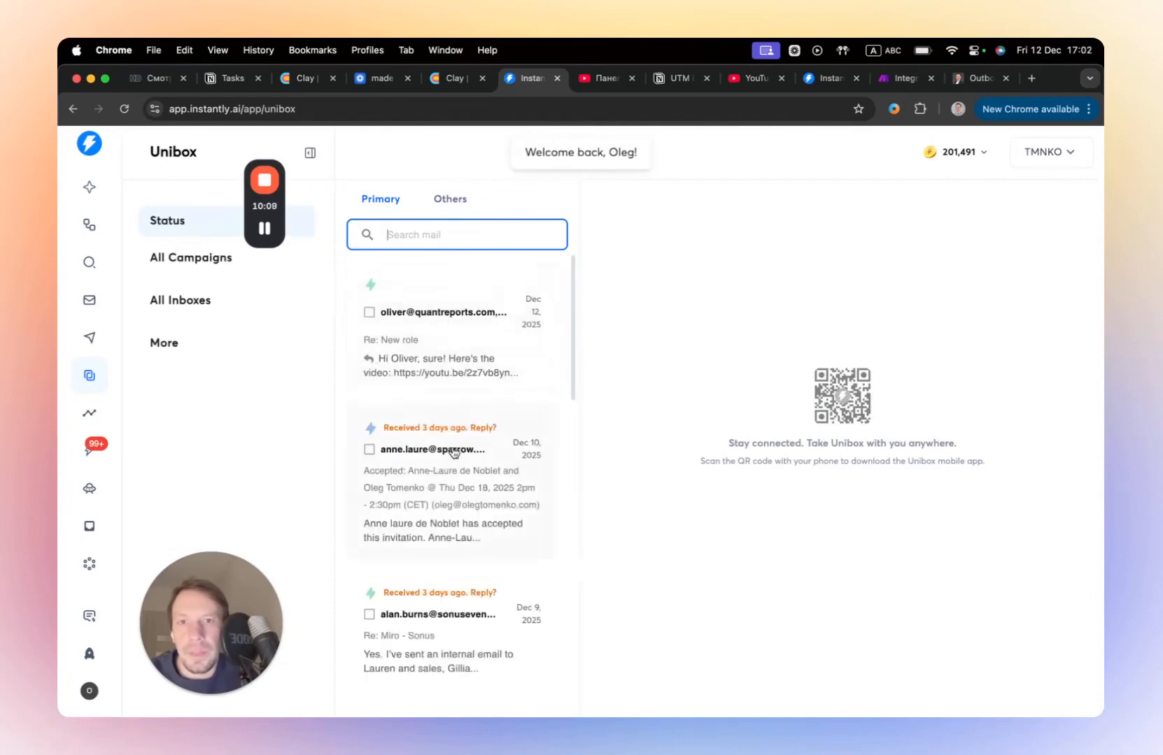
# Step: Find and open the maternity leave auto-response about healthcare organisations in the Unibox's primary conversations
pyautogui.scroll(-15, 454, 453)
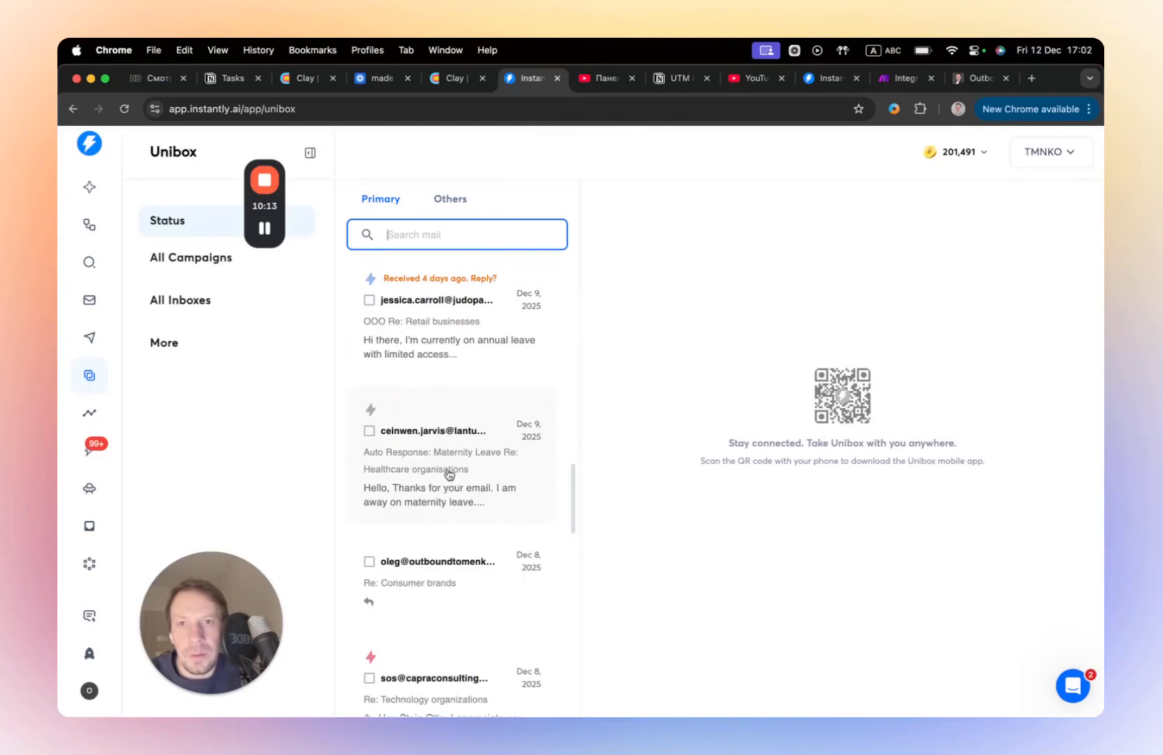
pyautogui.scroll(2, 446, 475)
pyautogui.scroll(-3, 448, 413)
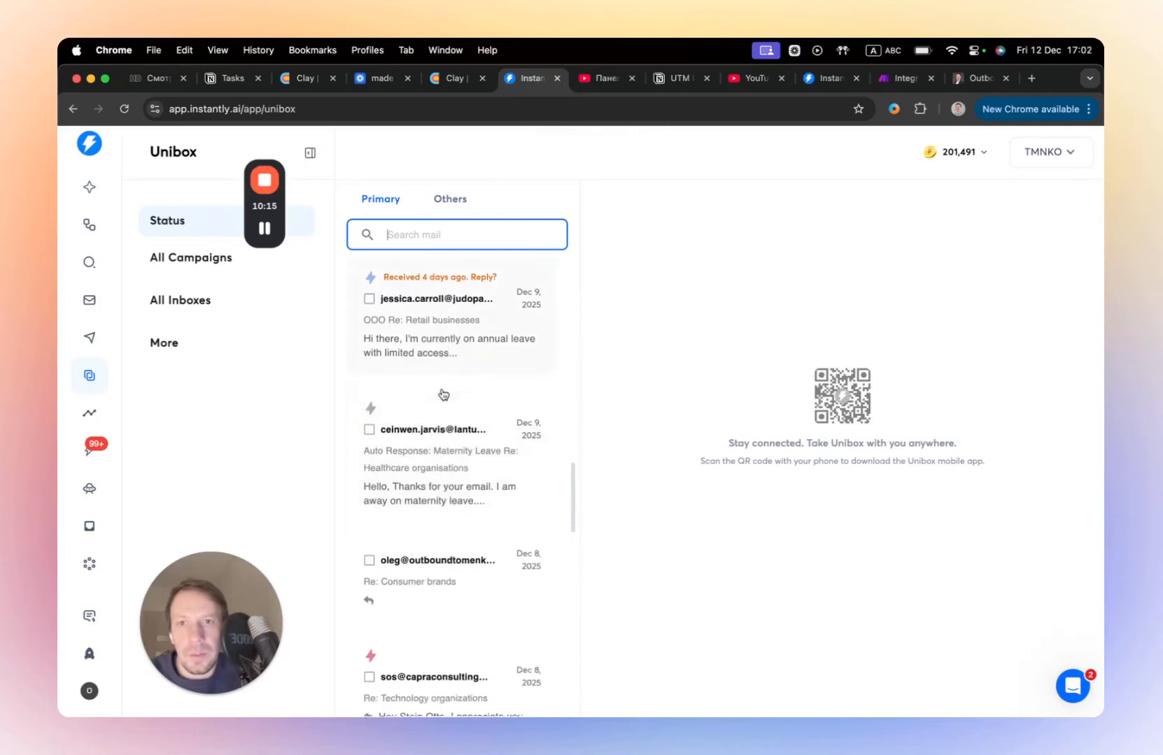
pyautogui.click(443, 443)
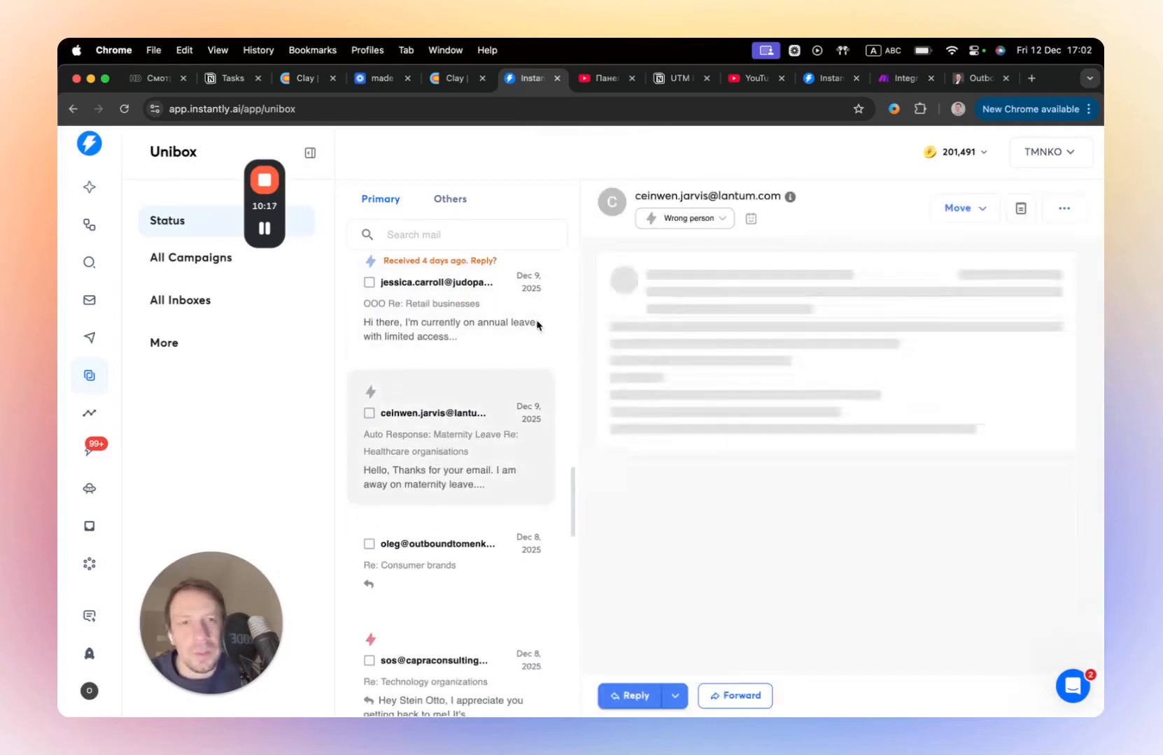
pyautogui.scroll(-4, 728, 420)
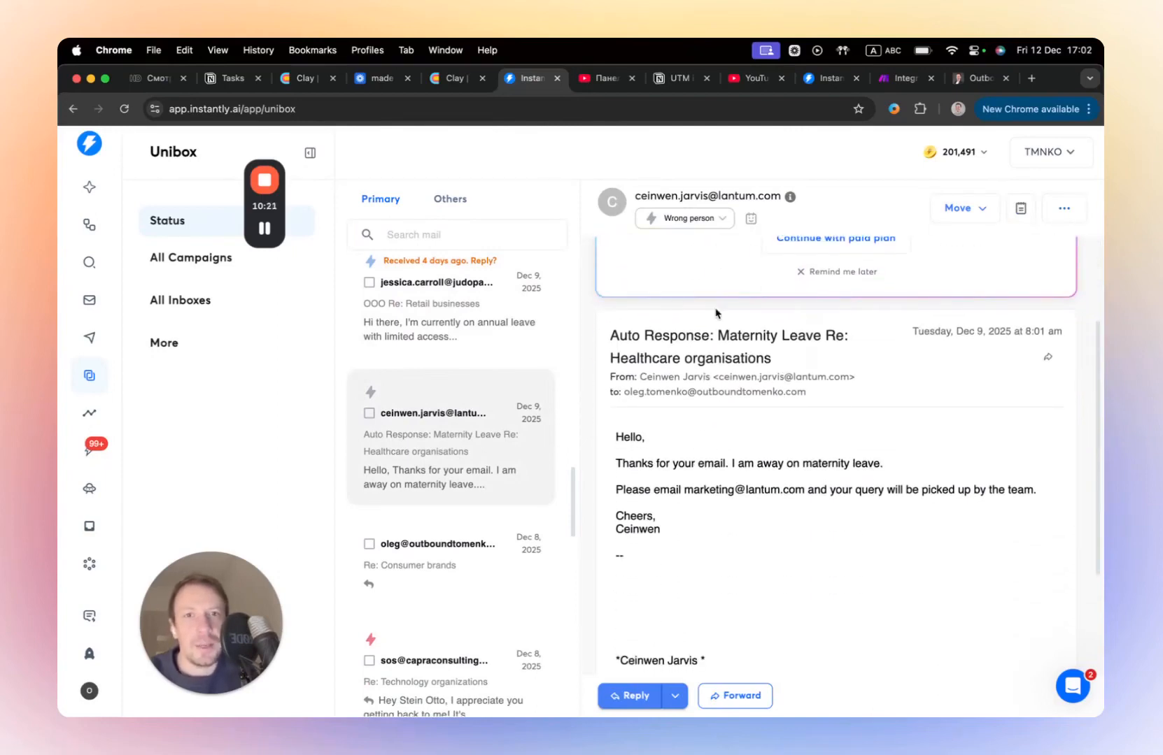
# Step: Set the maternity leave auto-response lead's status to Interested and switch to the Make scenario to check its run
pyautogui.click(681, 220)
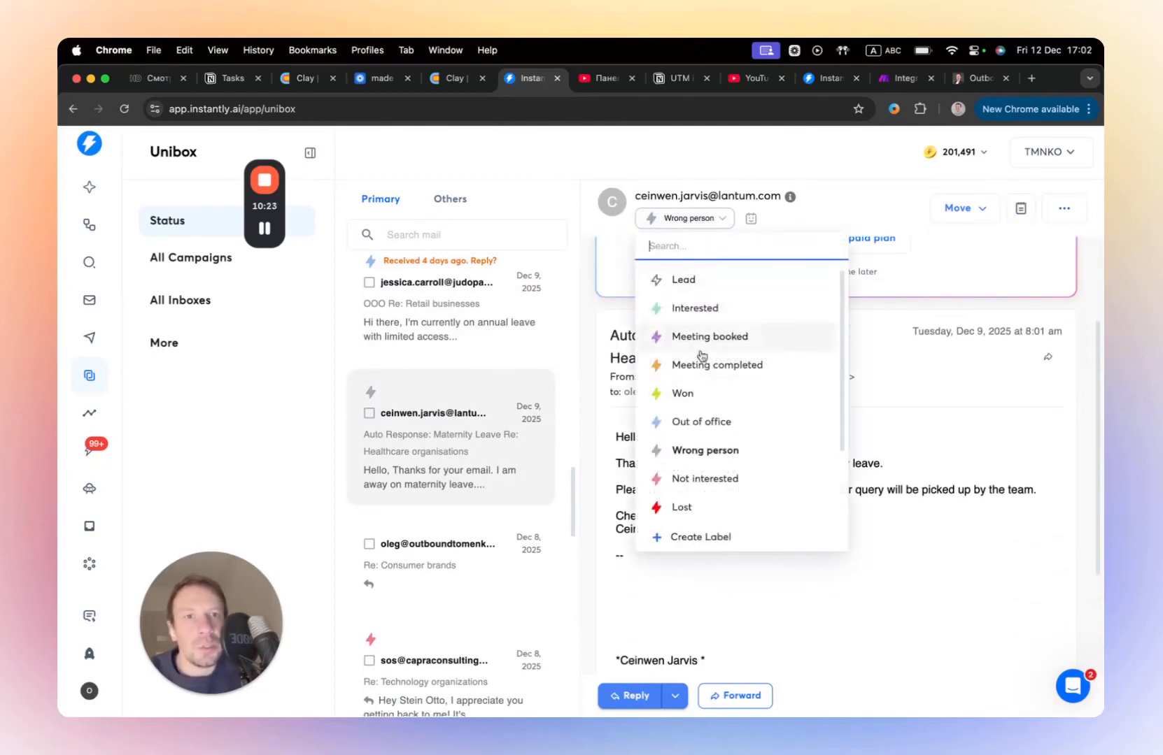
pyautogui.click(699, 310)
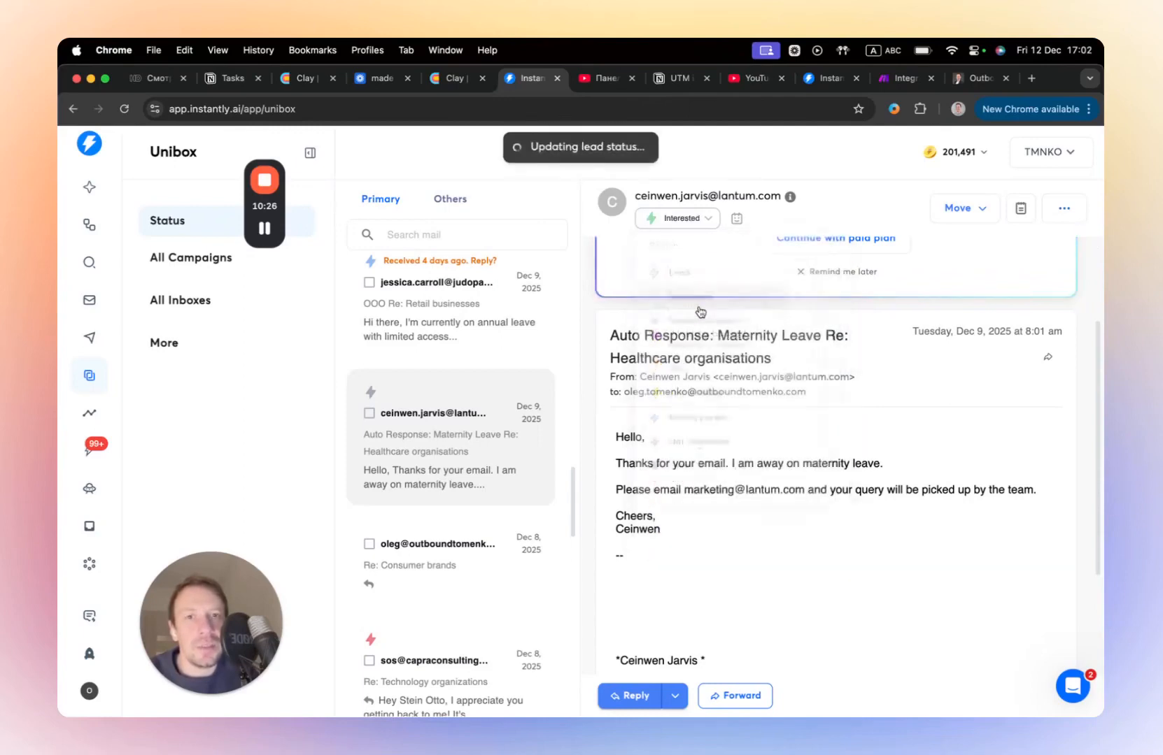
pyautogui.click(904, 81)
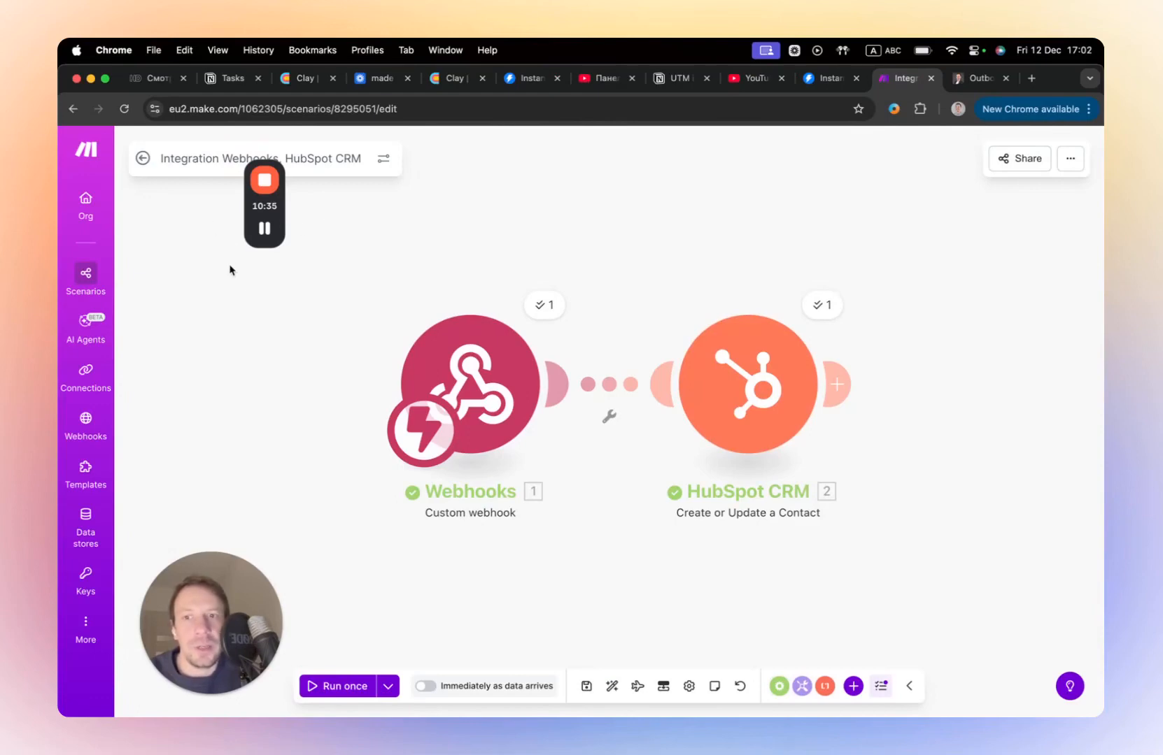
# Step: Review the lead's HubSpot contact record, checking its job title, lead source, email campaign name, lifecycle stage and lead status
pyautogui.click(264, 229)
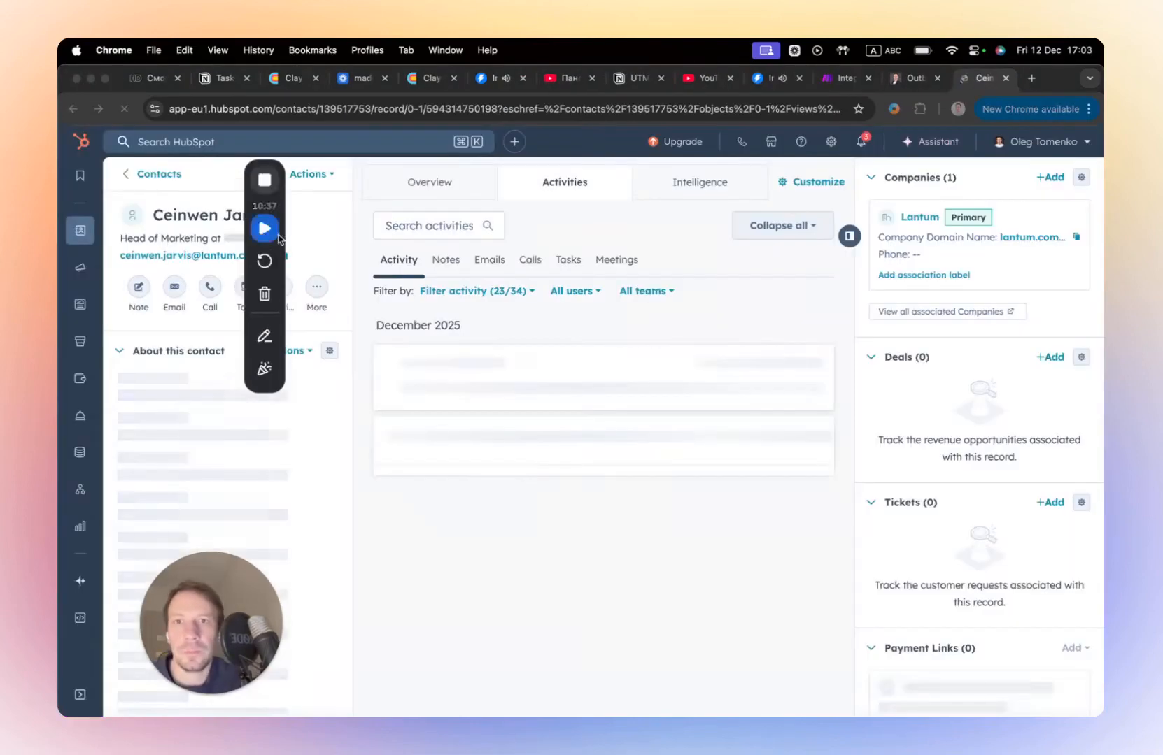
pyautogui.click(264, 229)
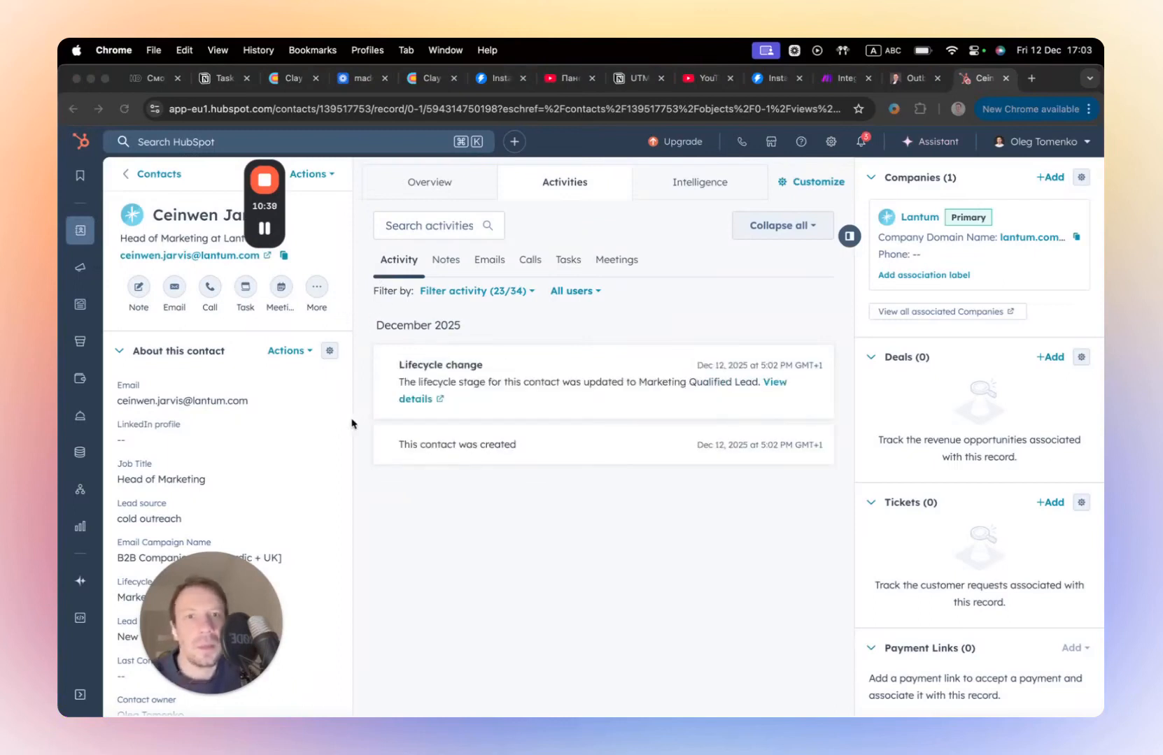
pyautogui.moveTo(204, 625); pyautogui.dragTo(331, 613)
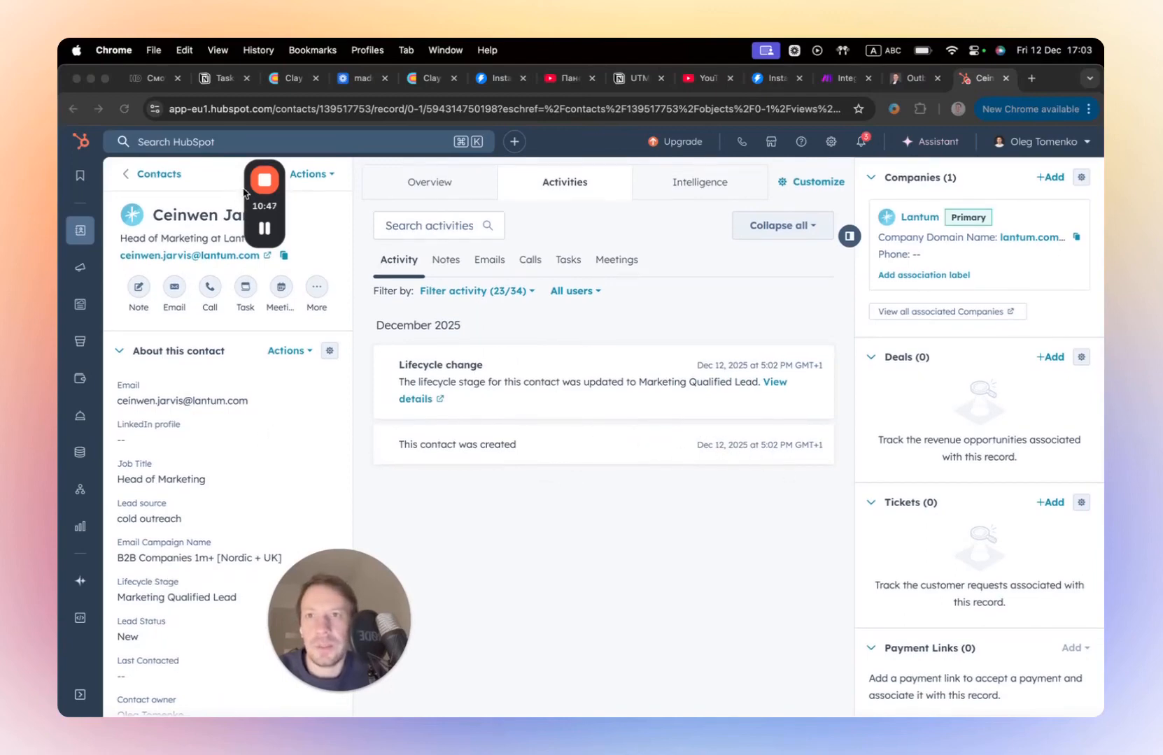
pyautogui.moveTo(244, 193); pyautogui.dragTo(299, 191)
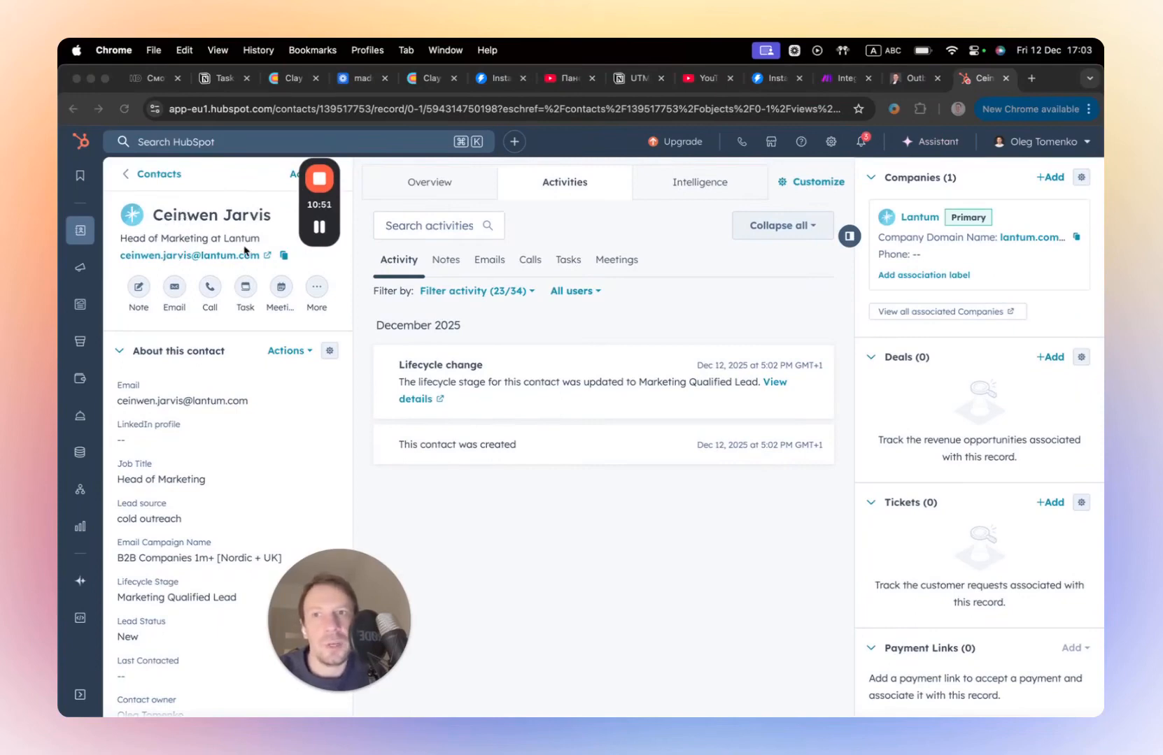
pyautogui.scroll(-1, 158, 444)
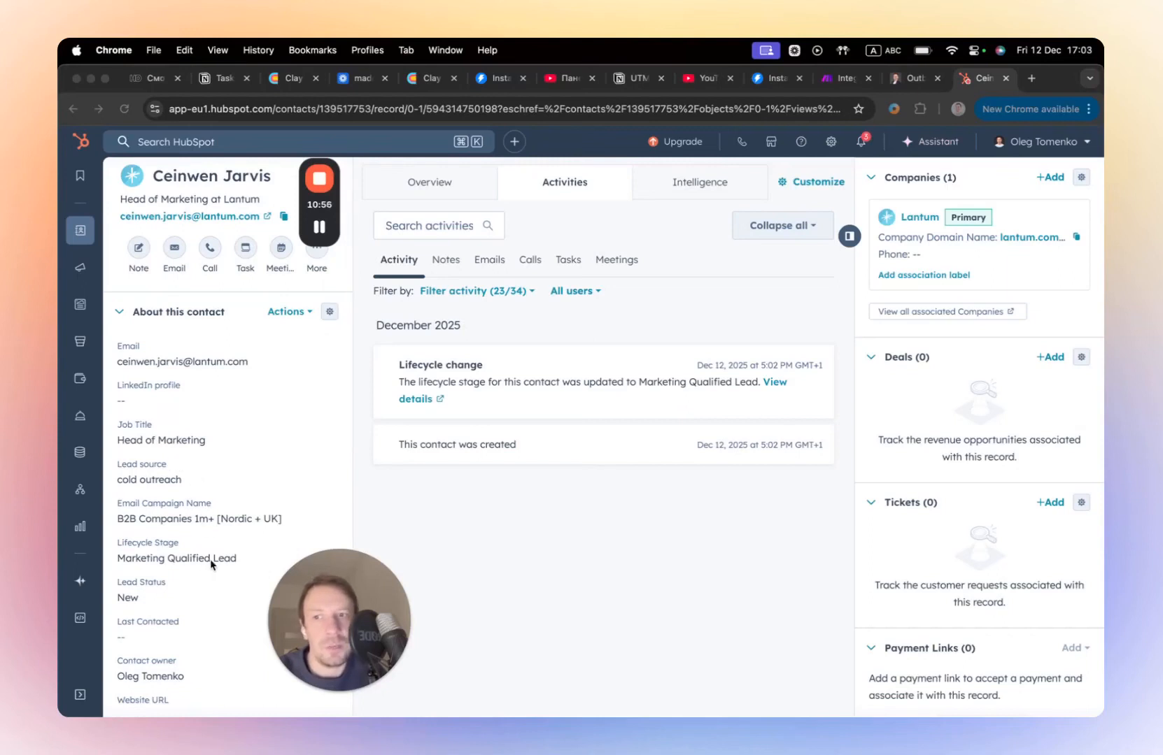
pyautogui.scroll(-2, 210, 563)
pyautogui.scroll(3, 165, 542)
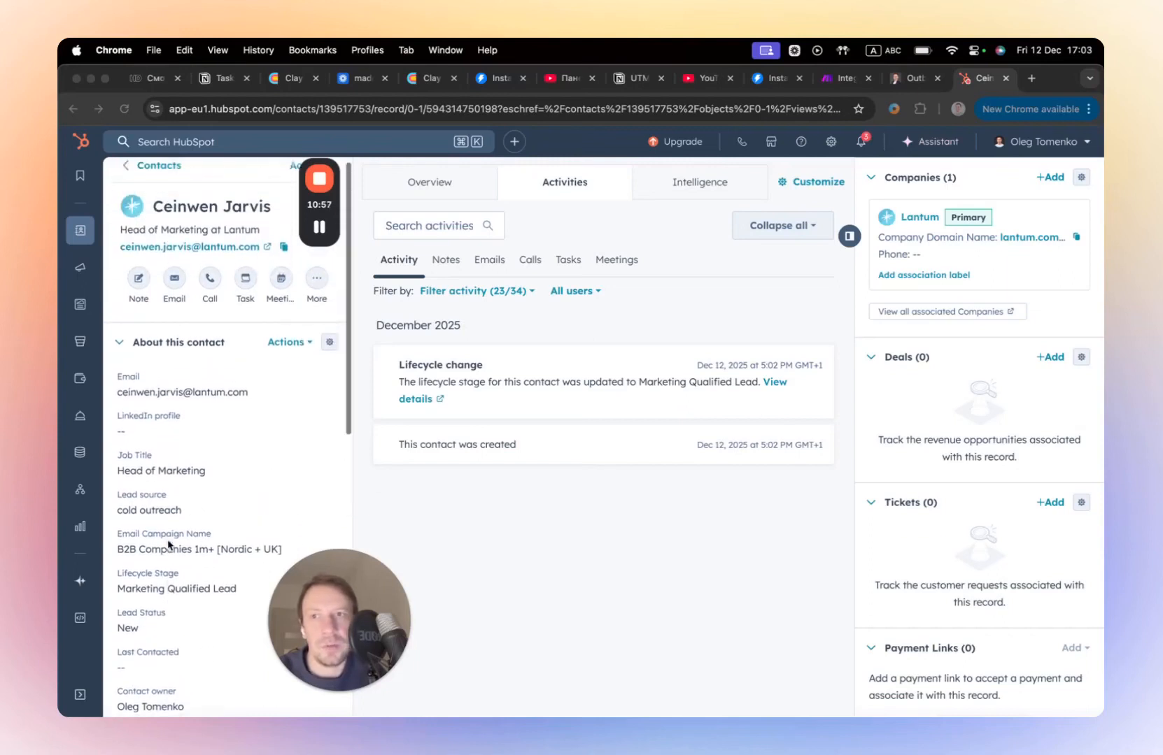
# Step: Return to the maternity leave auto-response conversation in the Instantly Unibox
pyautogui.click(775, 83)
pyautogui.click(498, 78)
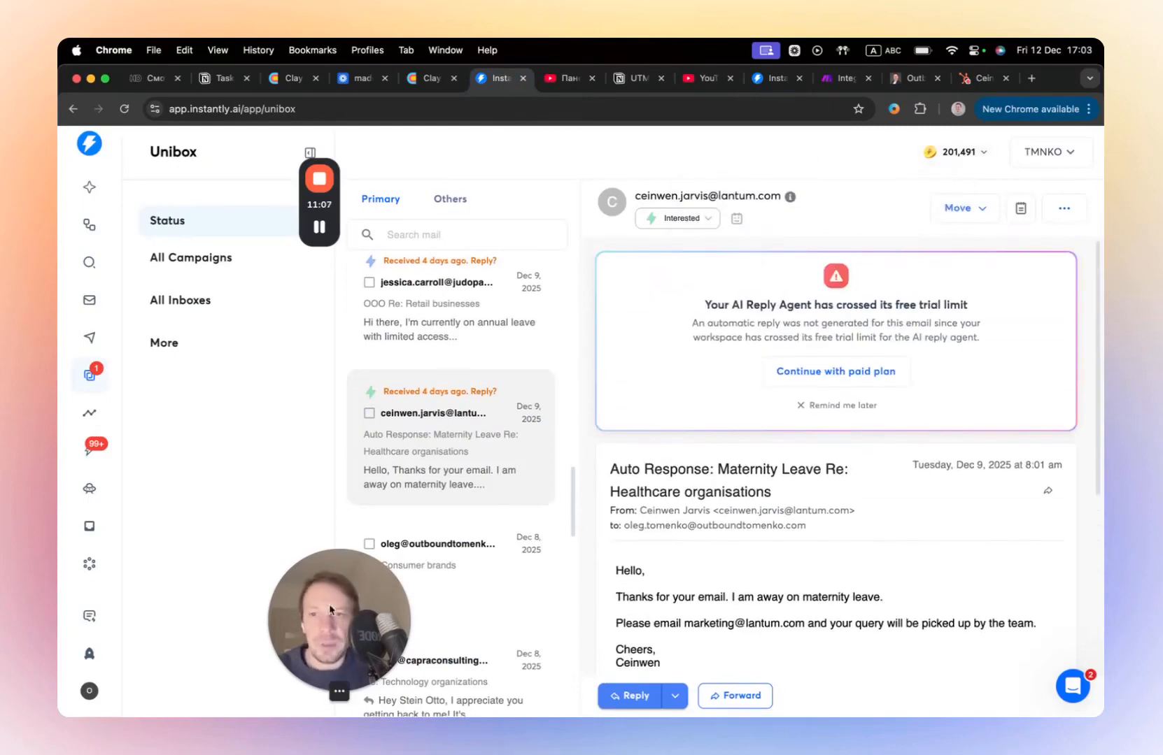
pyautogui.moveTo(337, 693); pyautogui.dragTo(198, 697)
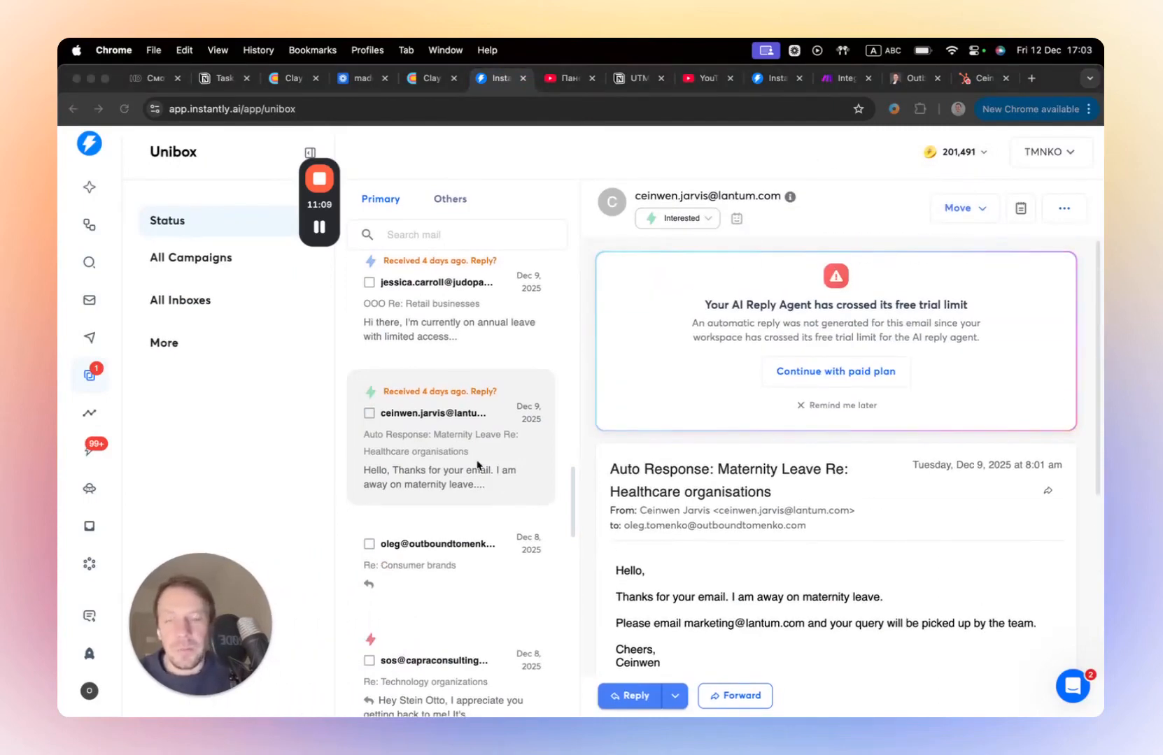
pyautogui.click(91, 152)
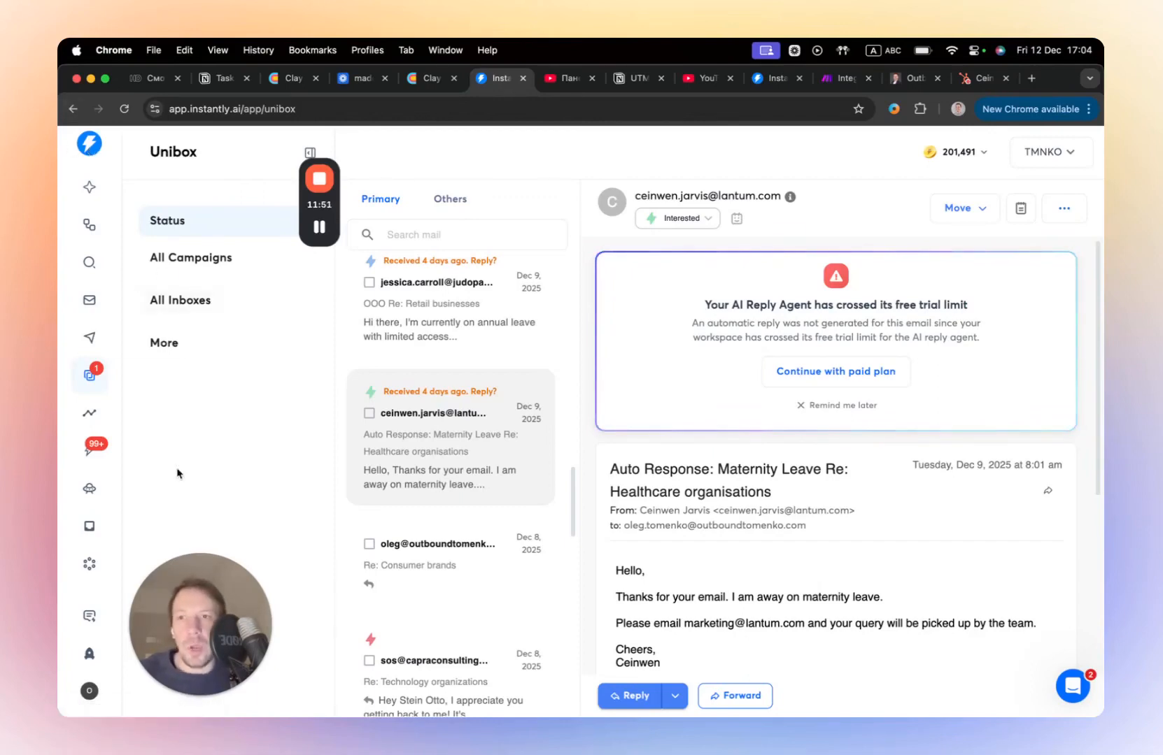
pyautogui.click(88, 299)
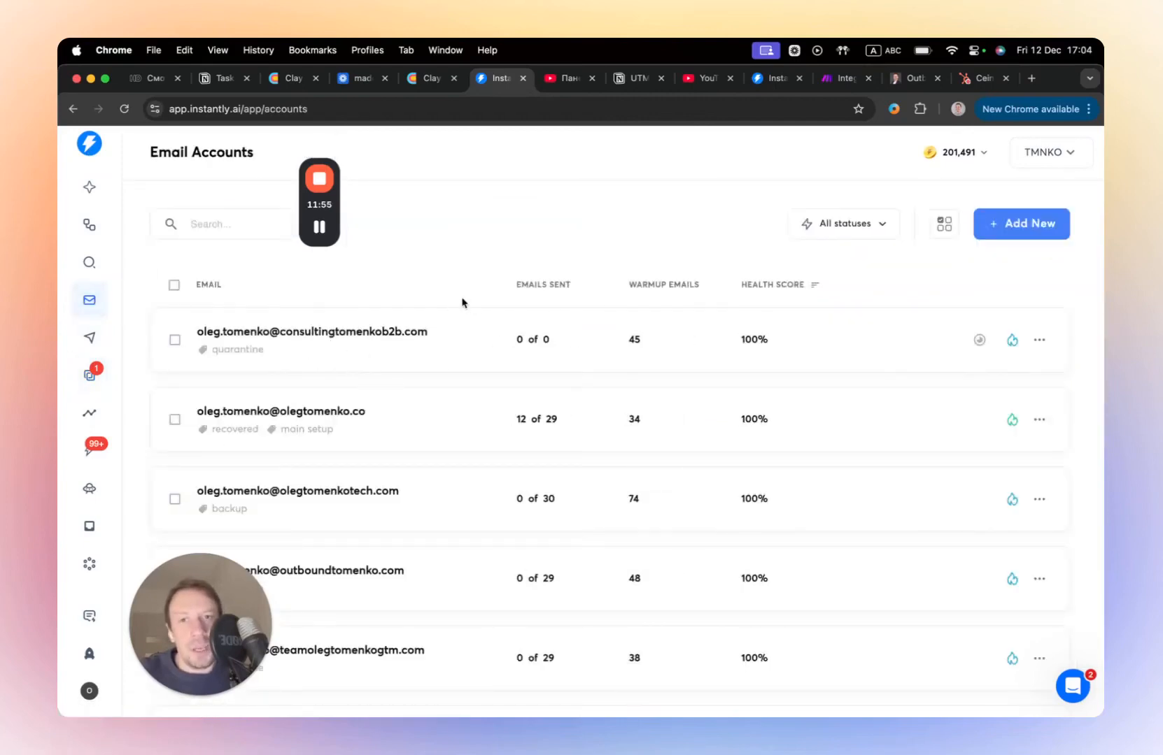
pyautogui.click(420, 349)
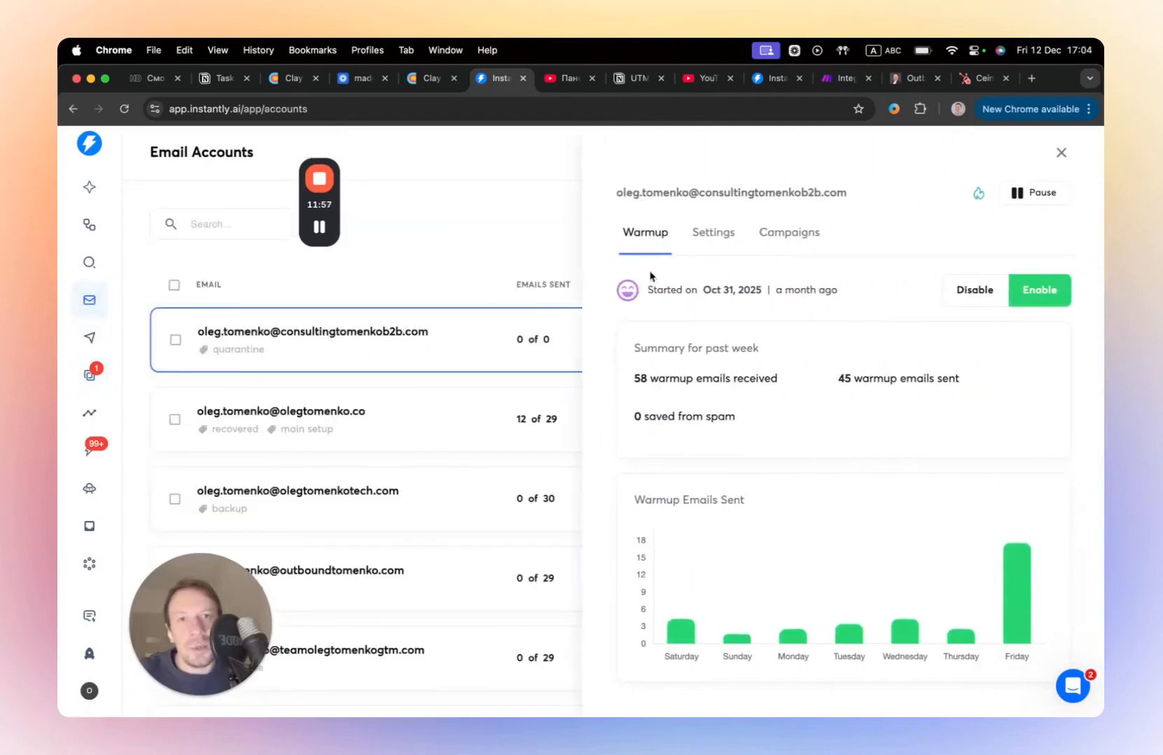
pyautogui.click(710, 246)
pyautogui.scroll(-9, 828, 494)
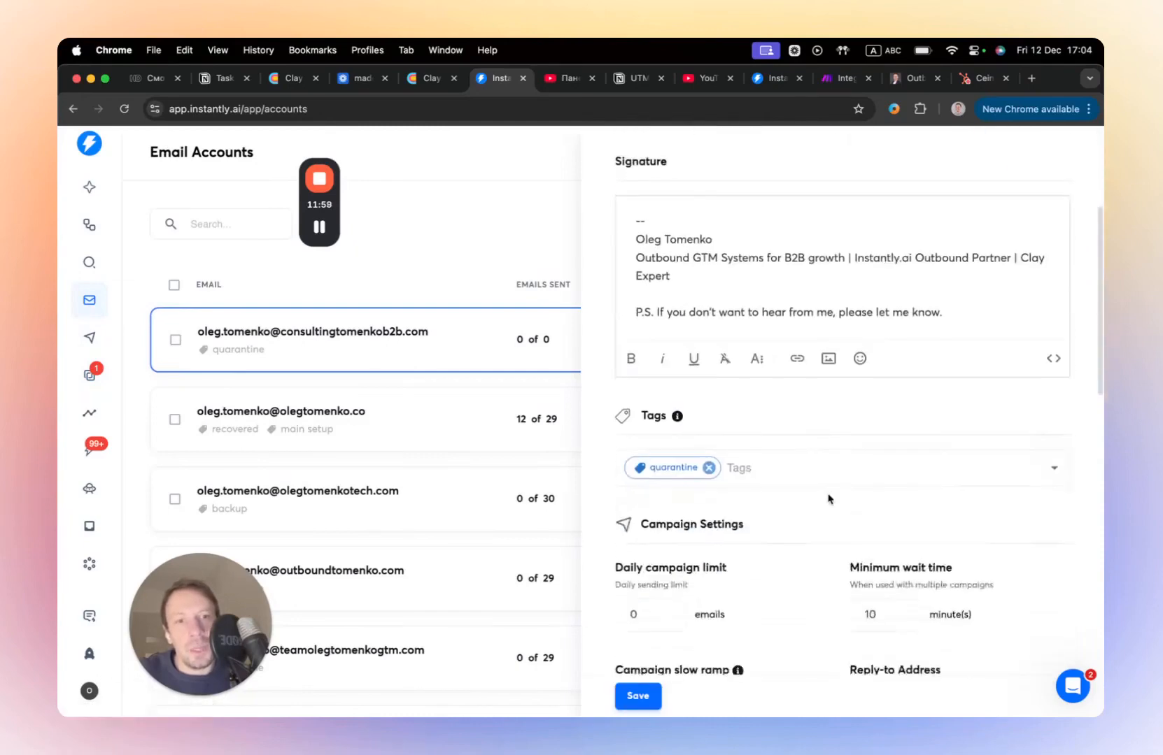
pyautogui.scroll(-5, 828, 497)
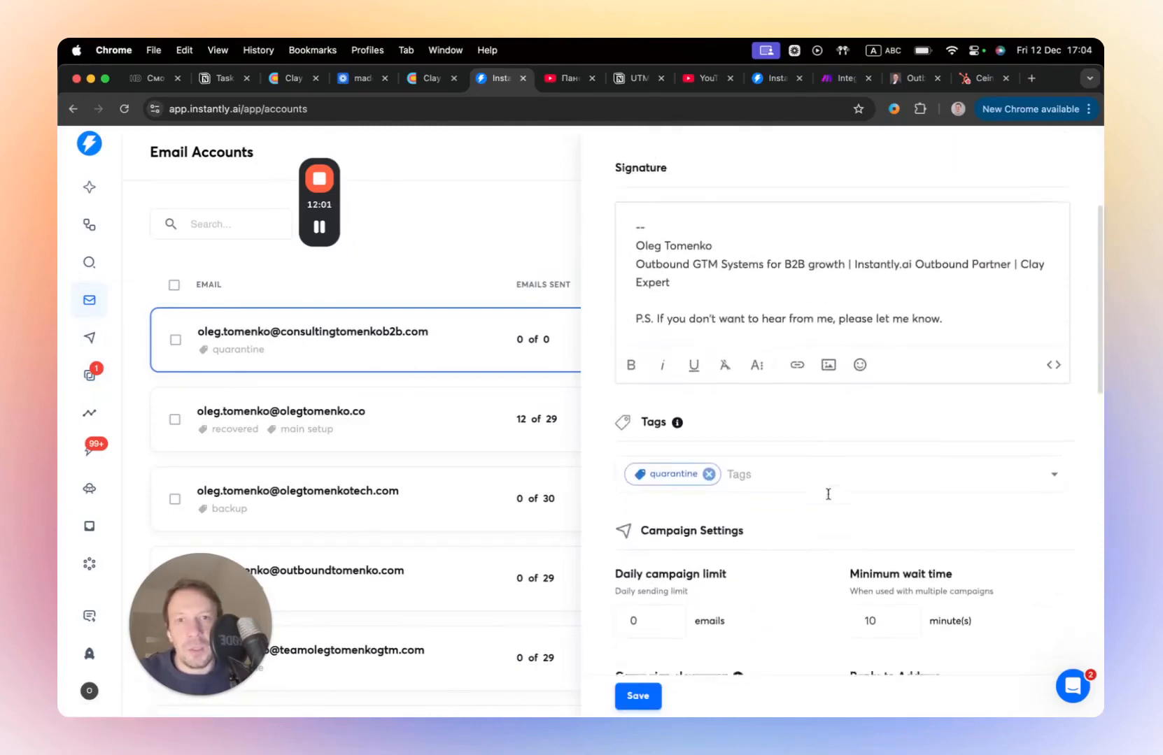
# Step: Inspect the settings of the sending accounts tagged main setup, focusing on the Reply-to Address in the campaign settings
pyautogui.click(431, 419)
pyautogui.click(454, 405)
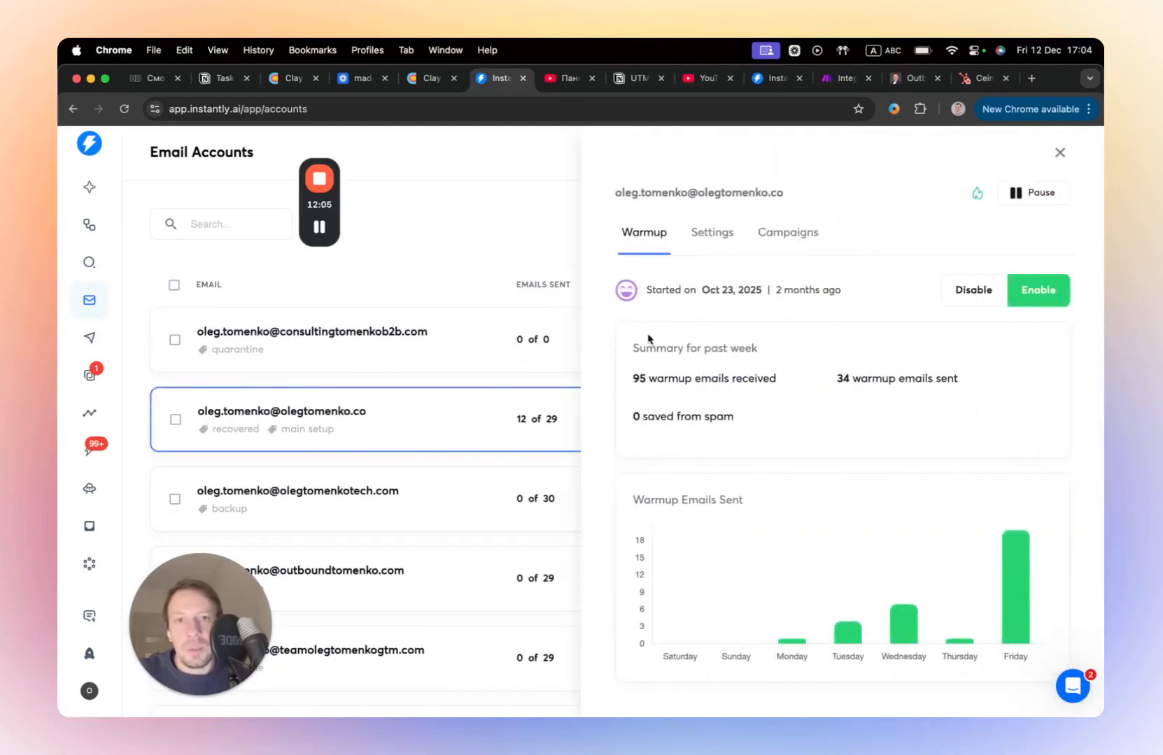
pyautogui.click(727, 234)
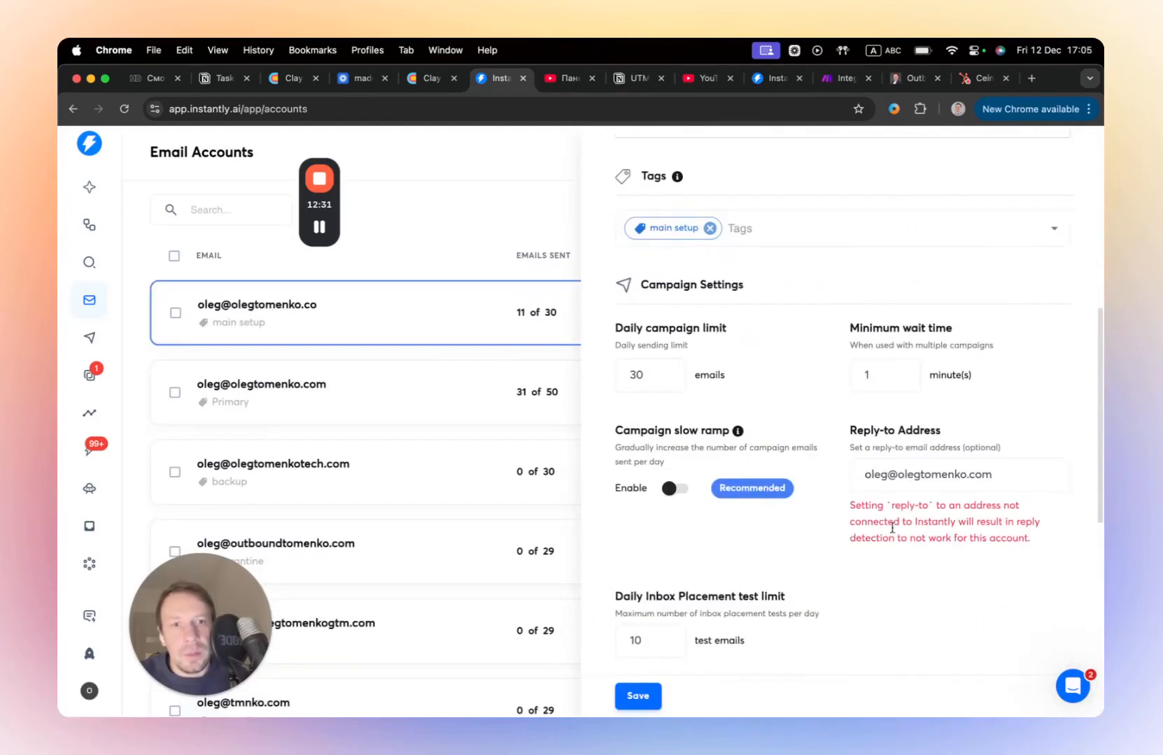
pyautogui.scroll(-2, 899, 538)
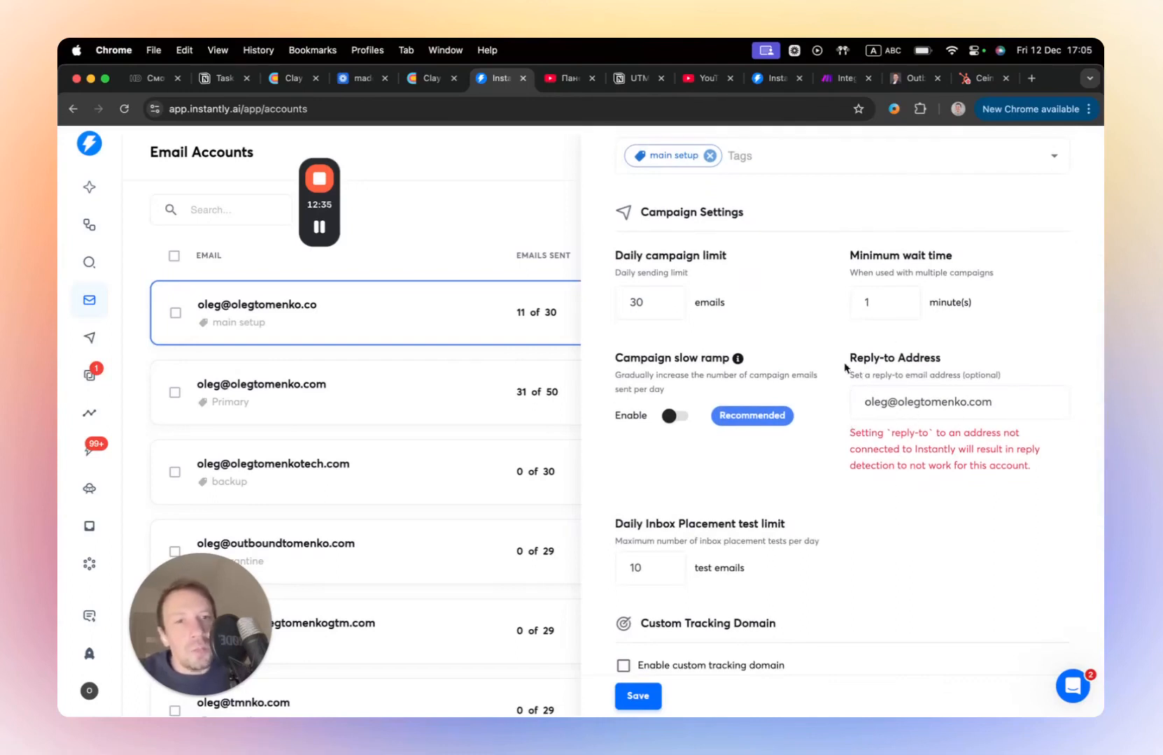
pyautogui.moveTo(848, 356); pyautogui.dragTo(945, 363)
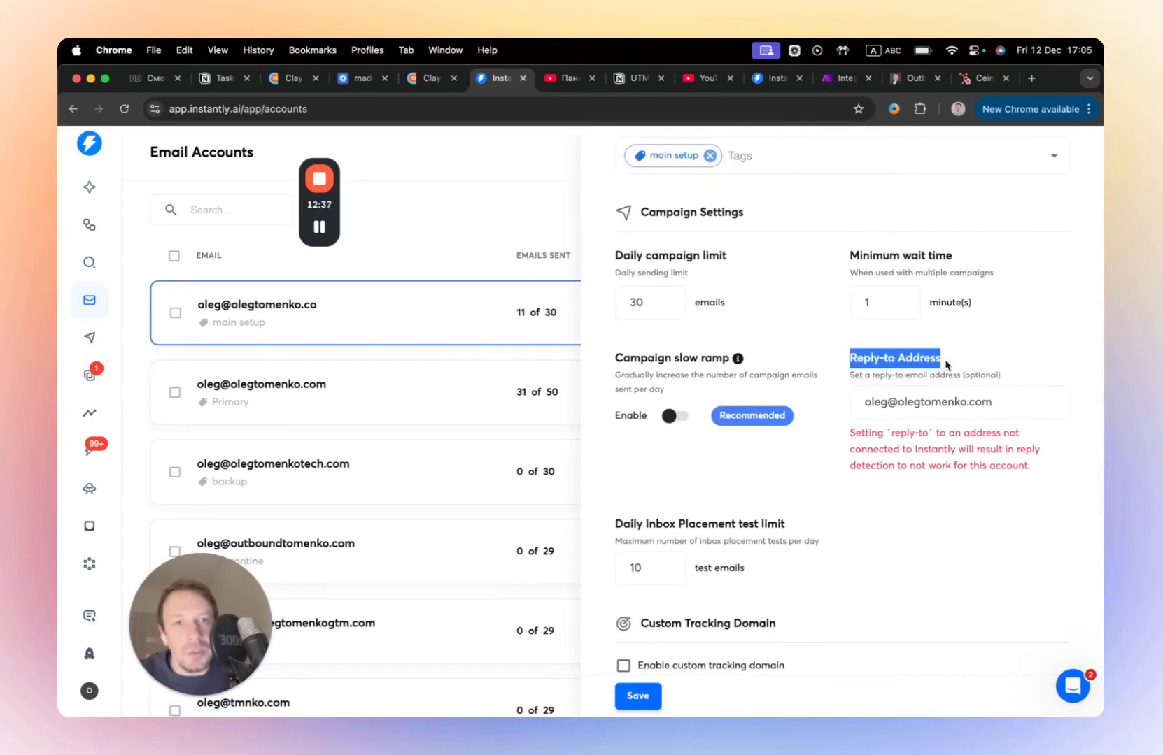
pyautogui.tripleClick(925, 408)
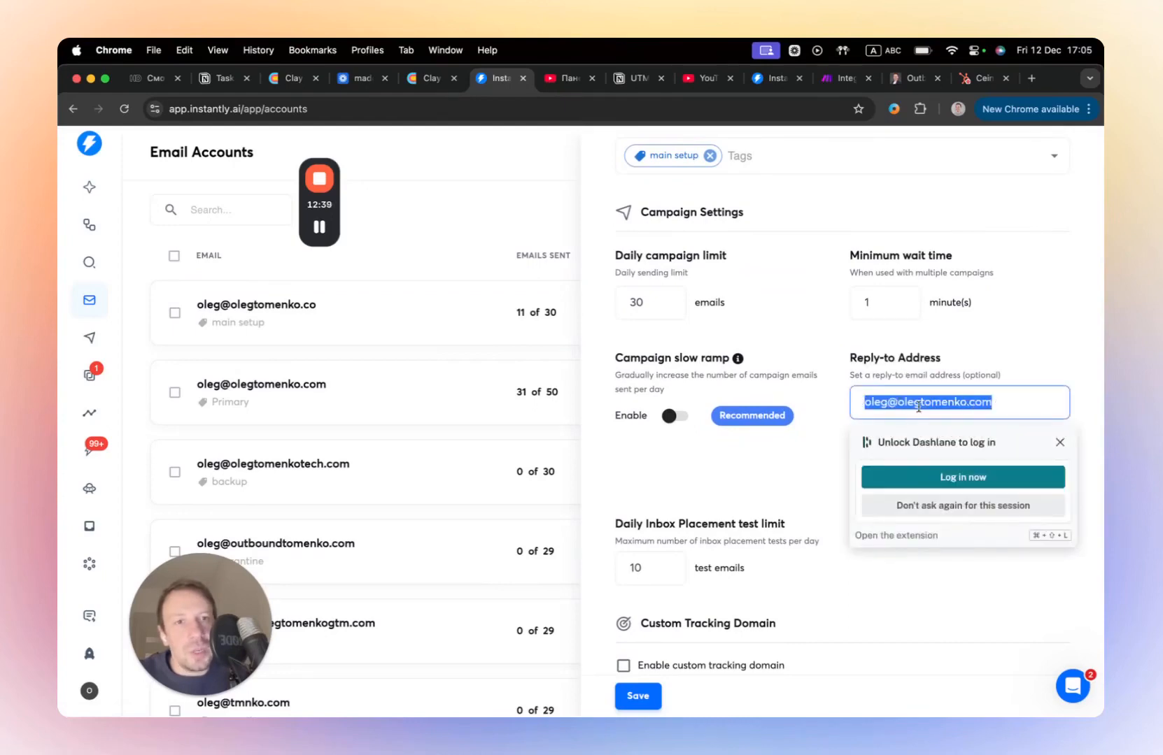
pyautogui.click(1023, 358)
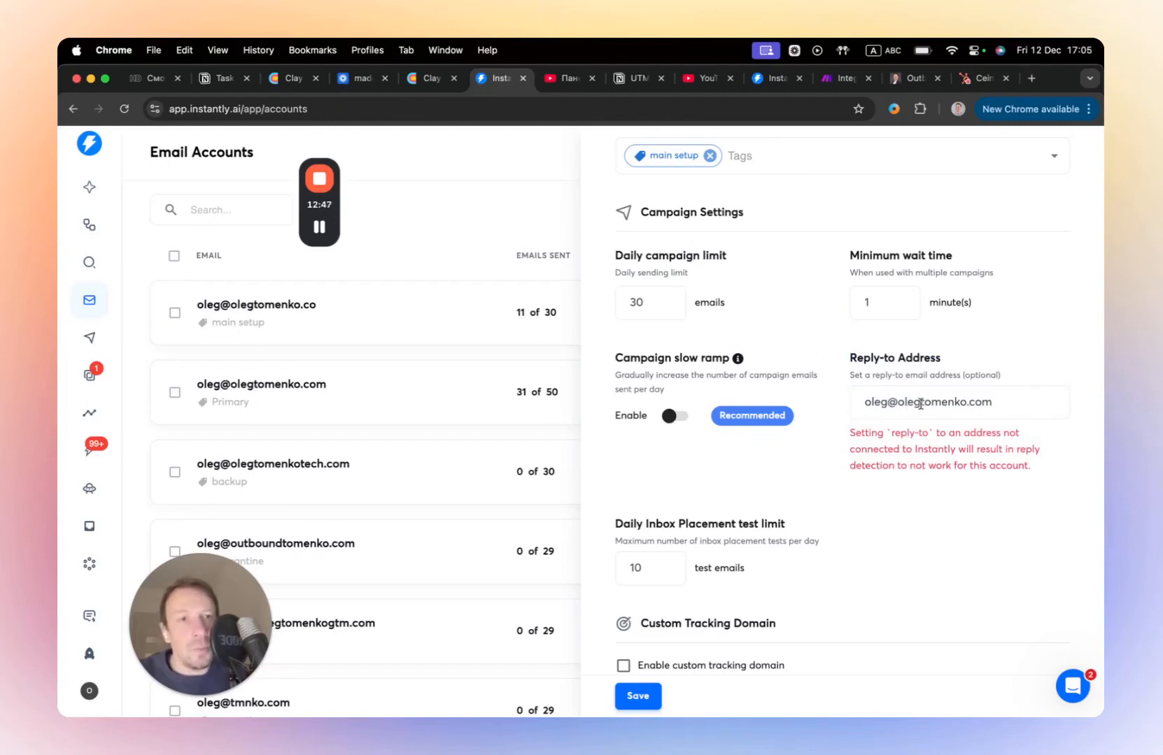
pyautogui.moveTo(859, 401); pyautogui.dragTo(990, 409)
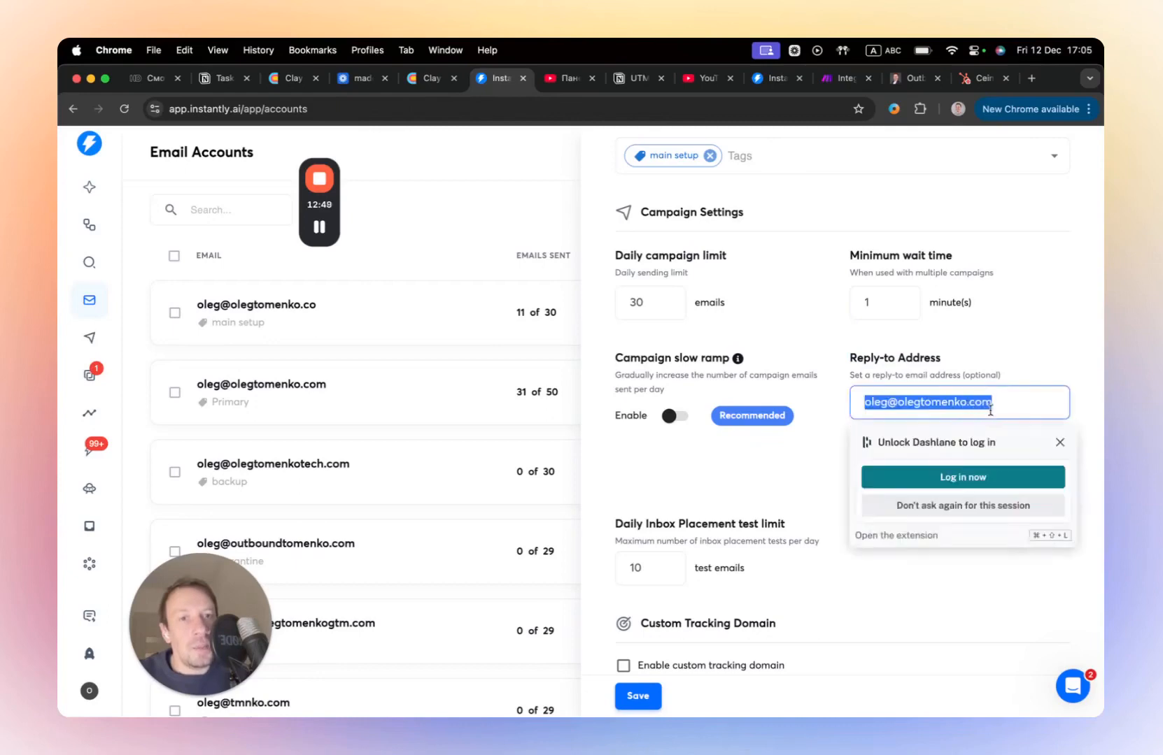
pyautogui.click(1006, 363)
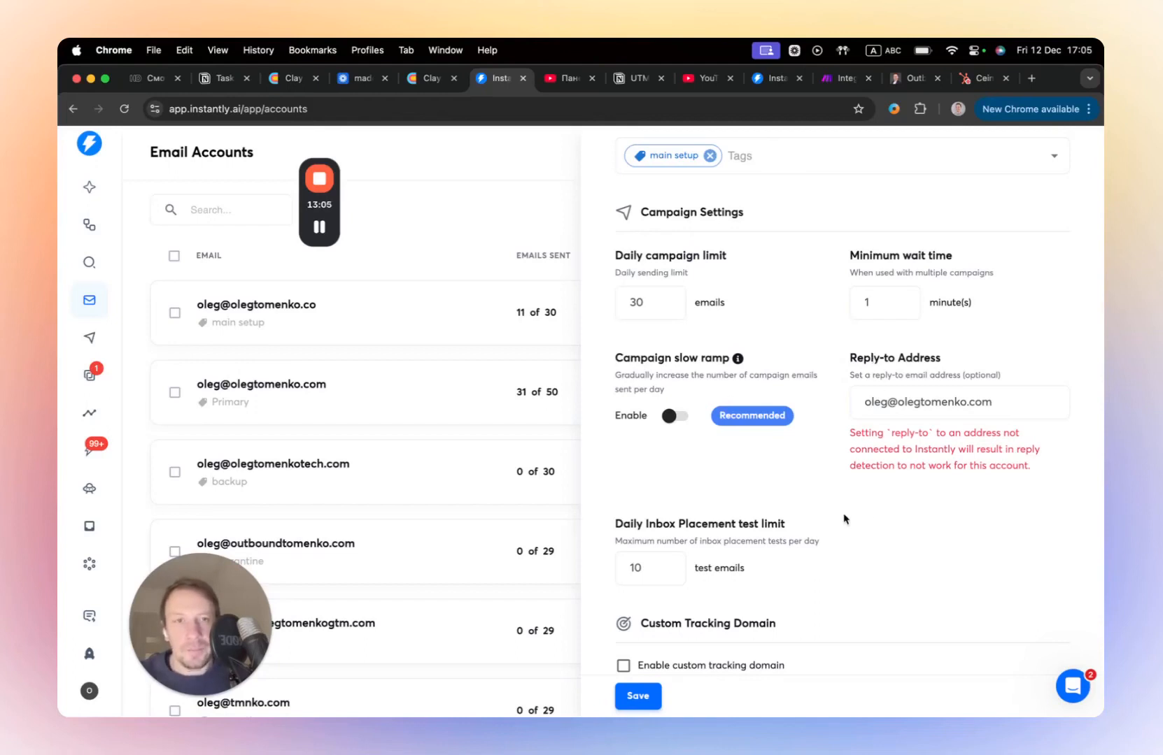
# Step: Review the main setup account's sender name, signature, tags, tracking and warmup settings, and close its details
pyautogui.scroll(6, 860, 567)
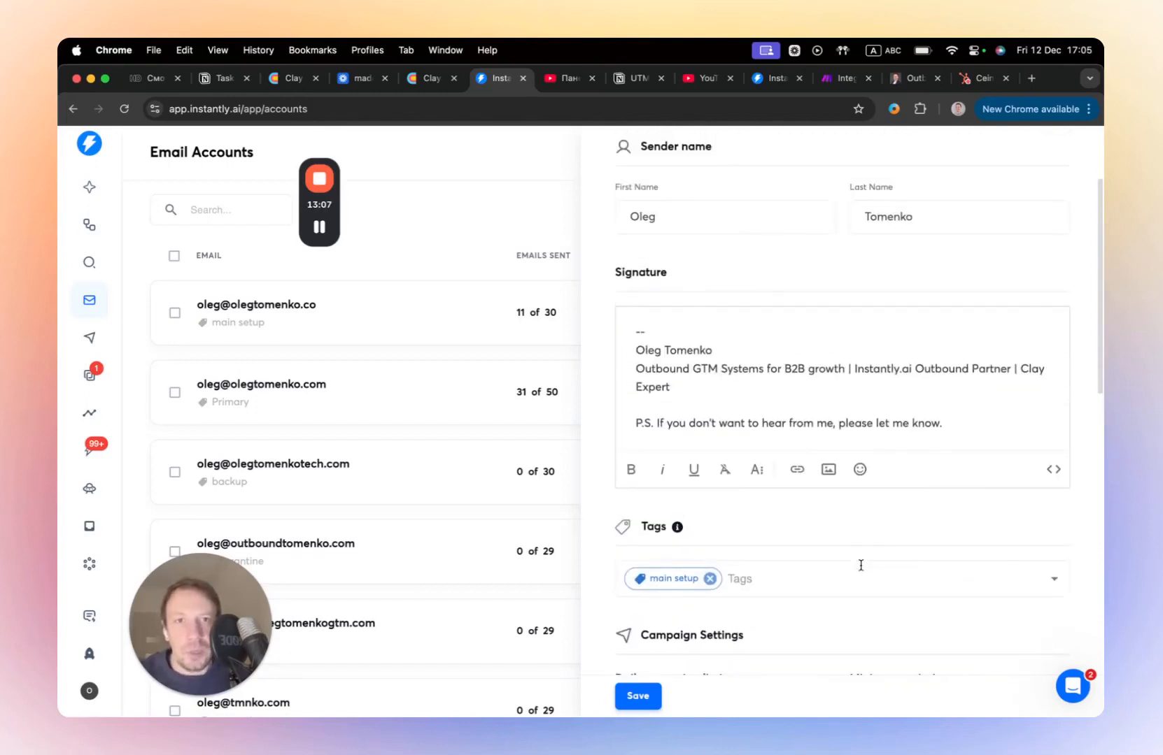
pyautogui.scroll(2, 860, 566)
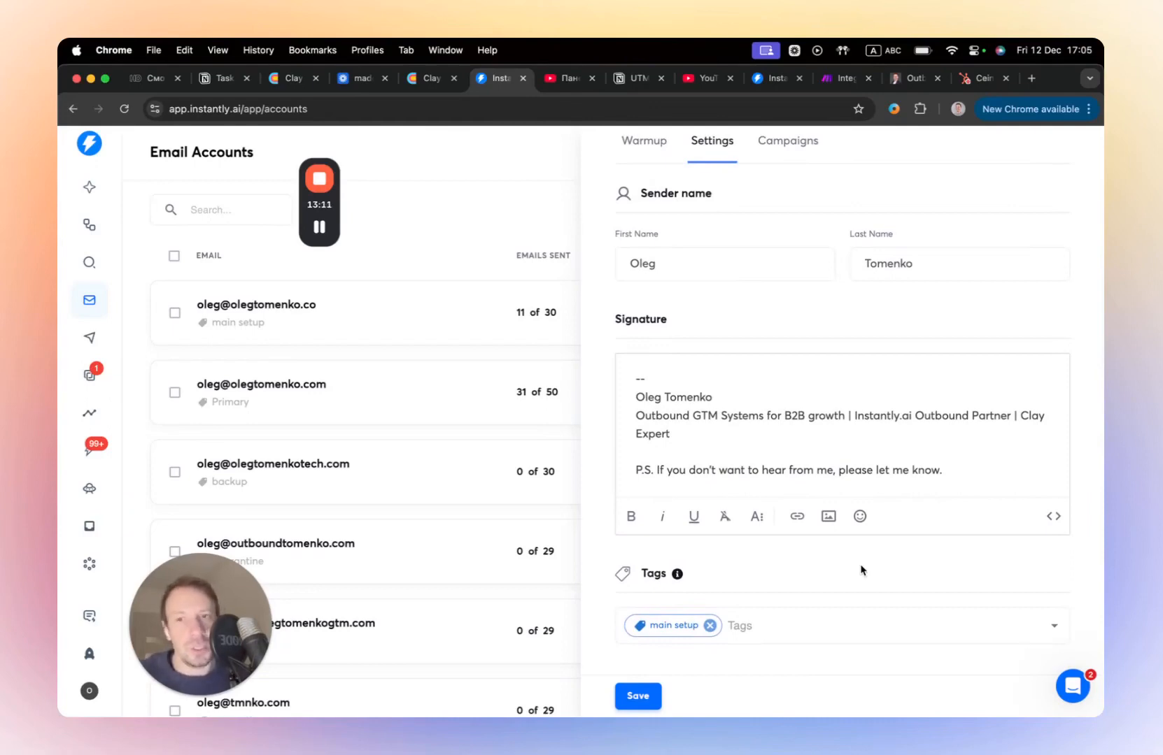
pyautogui.scroll(1, 838, 496)
pyautogui.scroll(-7, 838, 501)
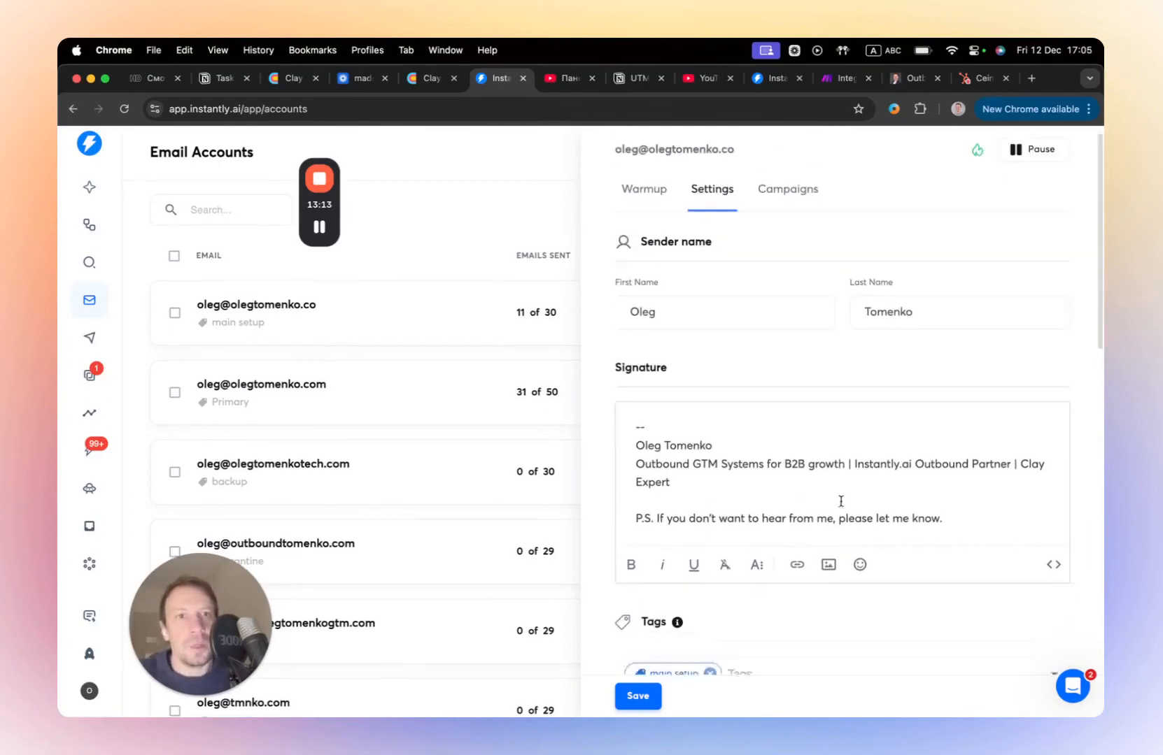
pyautogui.scroll(-5, 841, 505)
pyautogui.scroll(1, 842, 505)
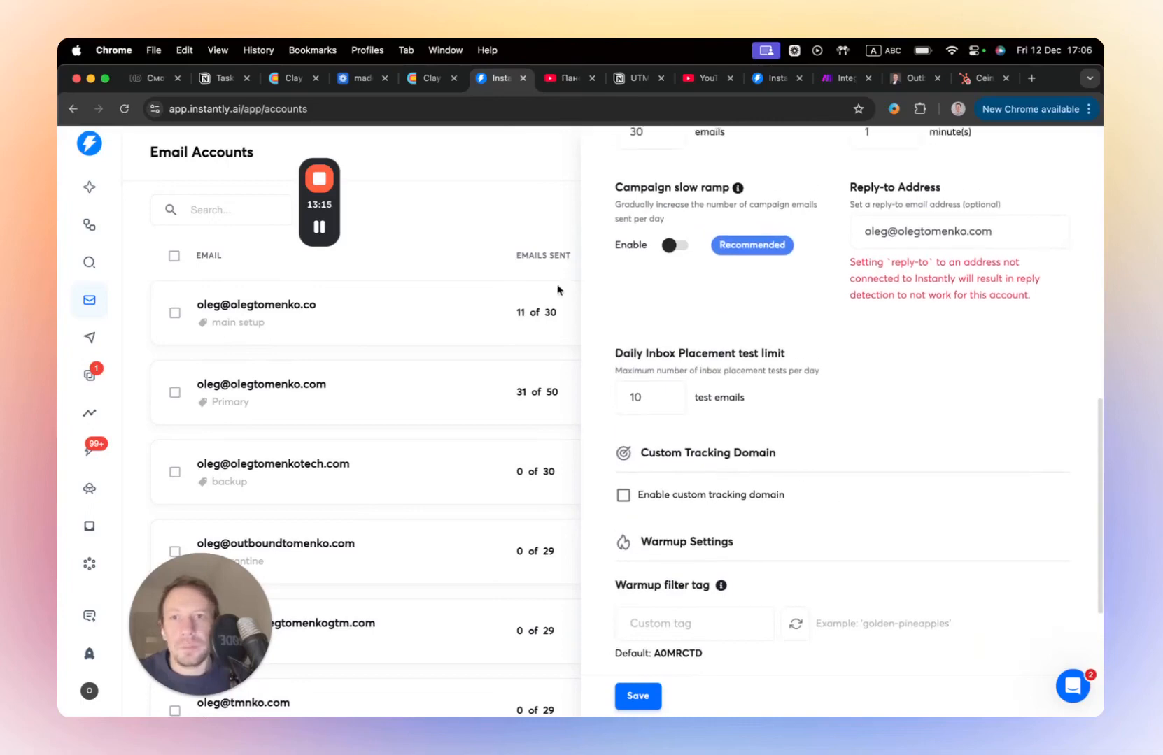
pyautogui.click(481, 172)
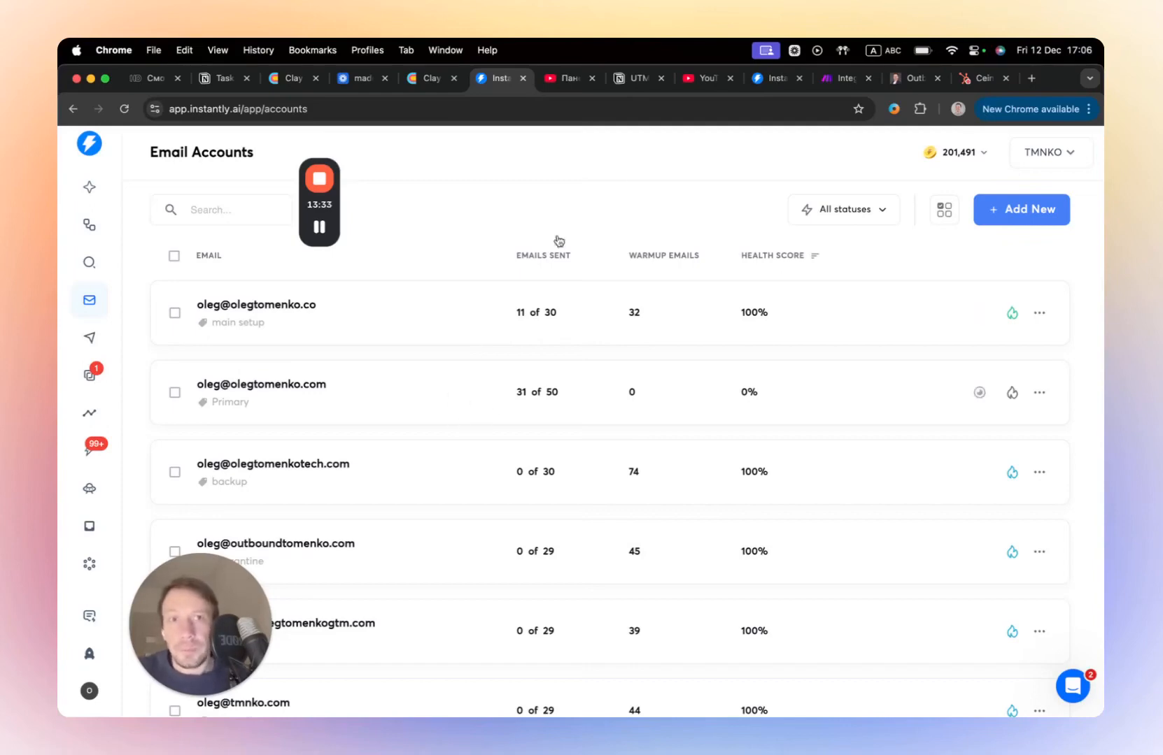
pyautogui.click(845, 78)
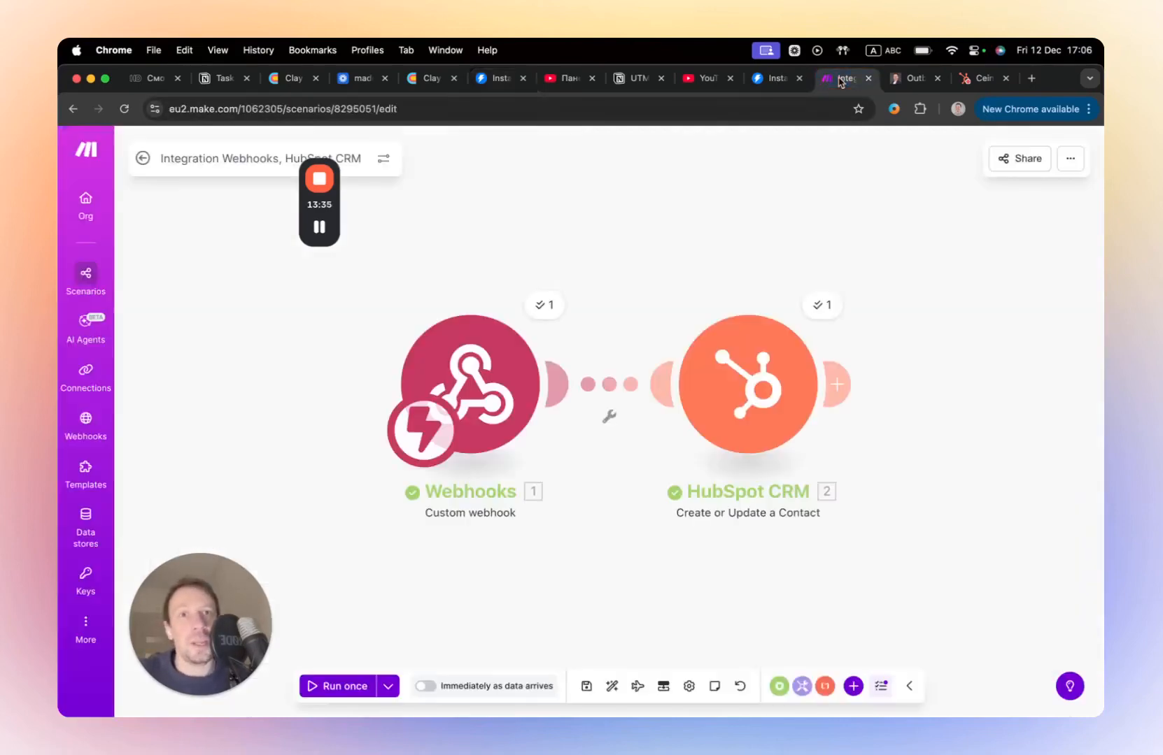
pyautogui.click(498, 77)
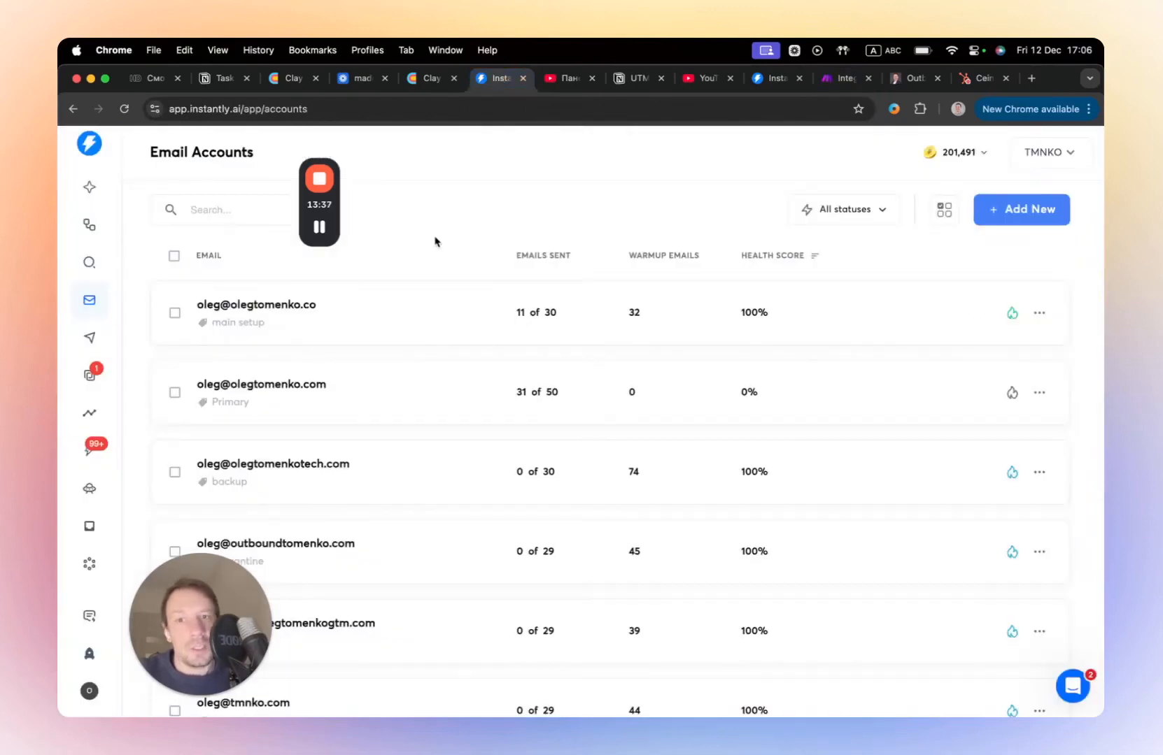